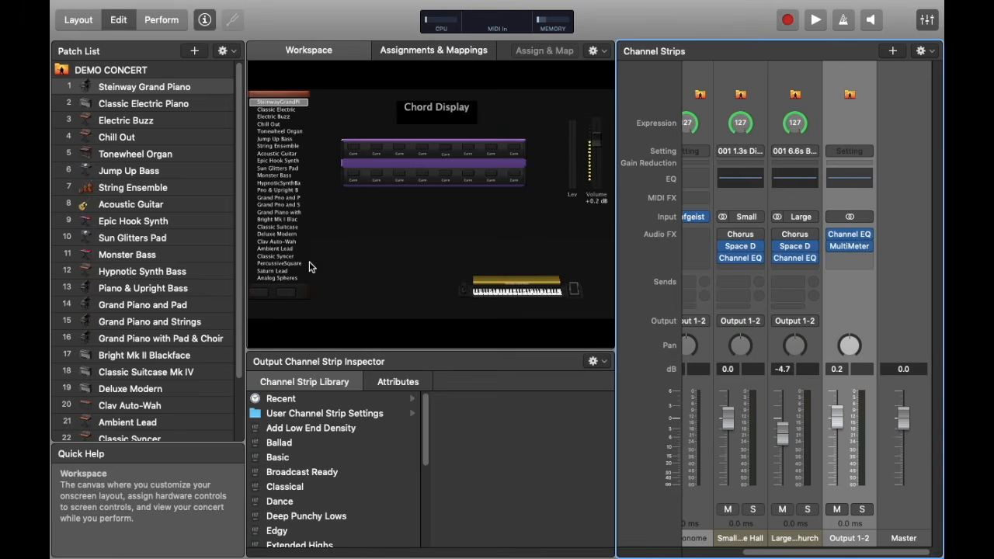
- Open the General preferences
mouse_move(164, 5)
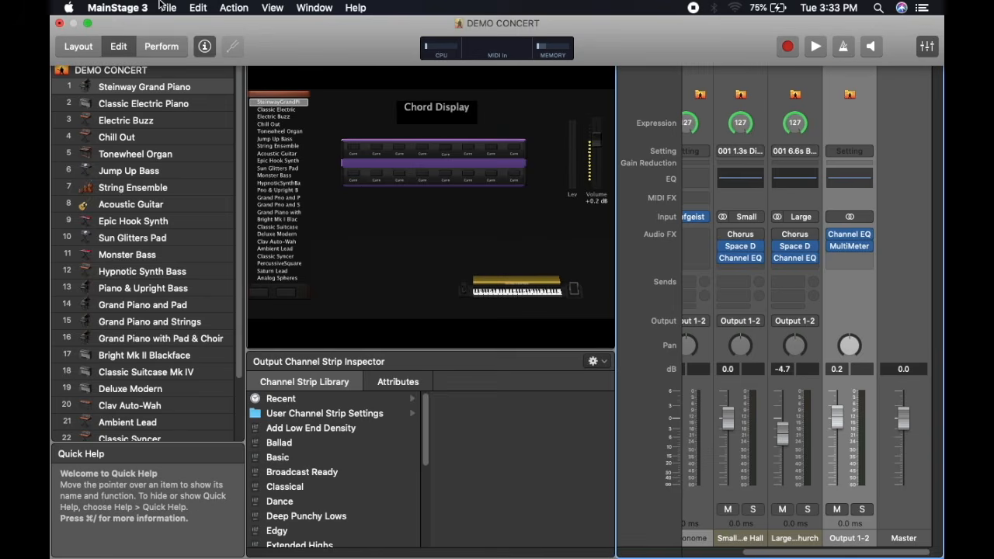
left_click(120, 8)
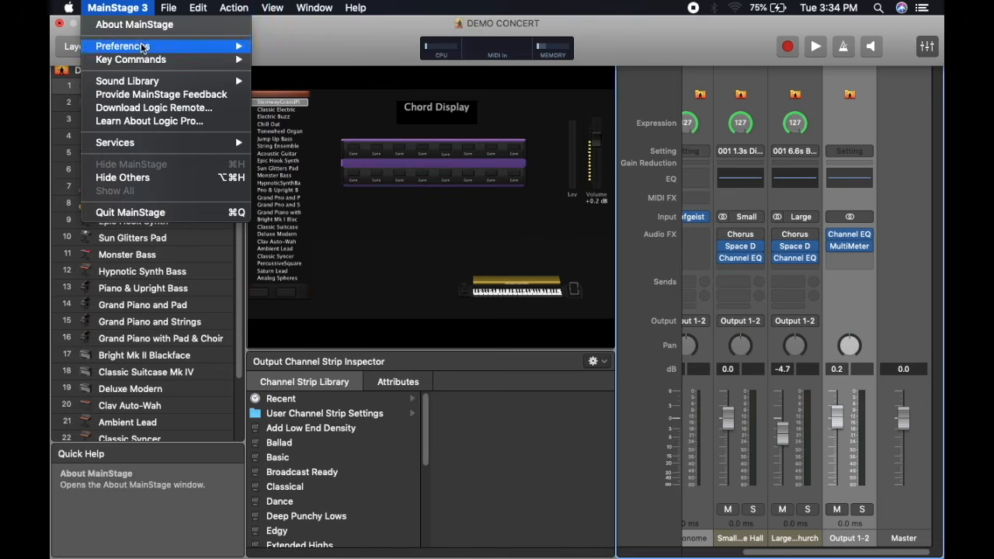
mouse_move(138, 50)
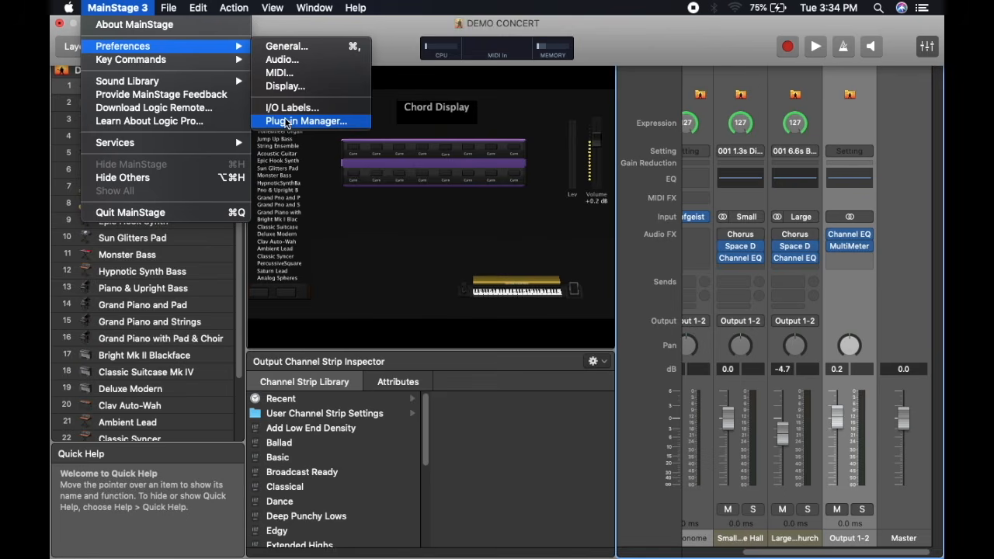
left_click(288, 48)
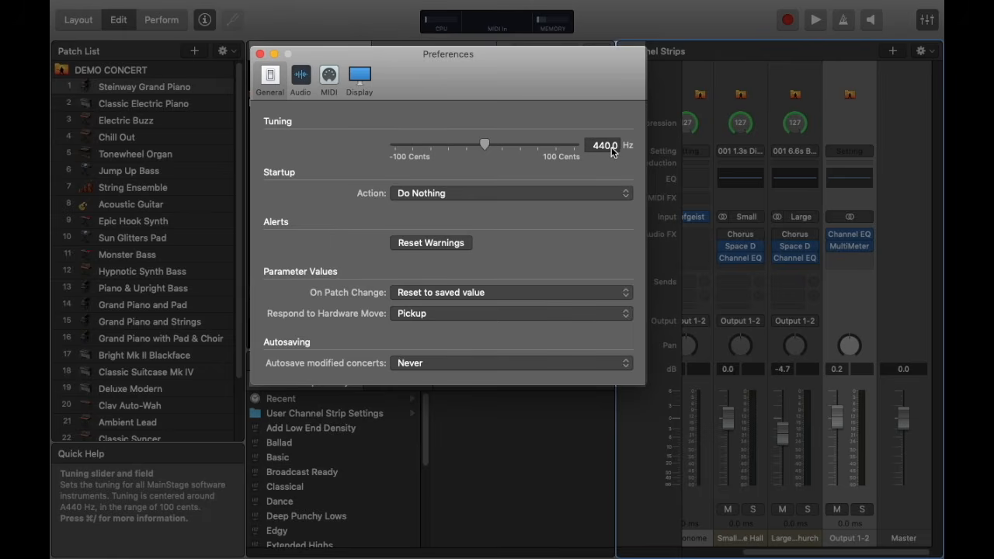
- Try shifting the global tuning and return it to 440.0 Hz
left_click(495, 147)
left_click_drag(495, 142, 460, 142)
left_click(488, 147)
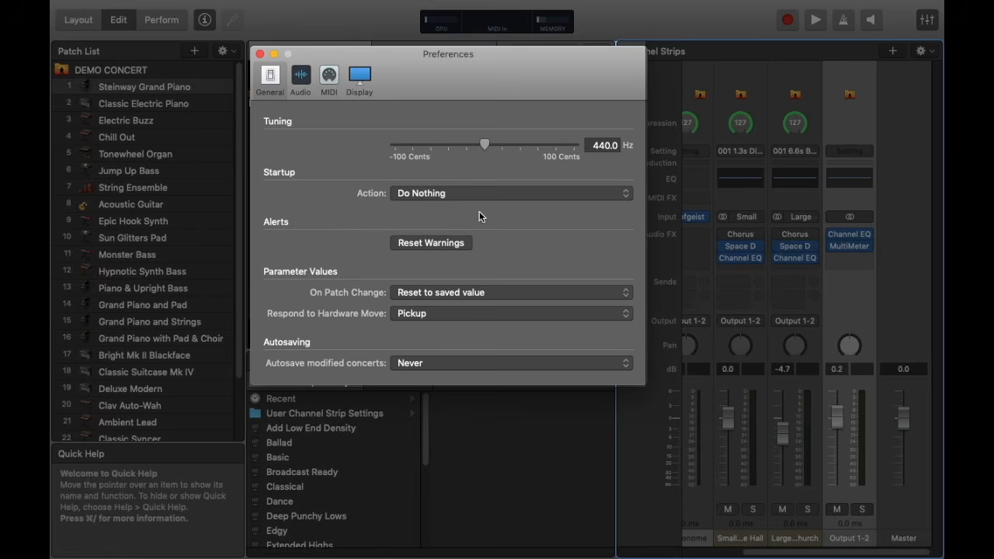
- Choose Do Nothing as the startup action and open the highlighted recent concert from the concert chooser
left_click(428, 195)
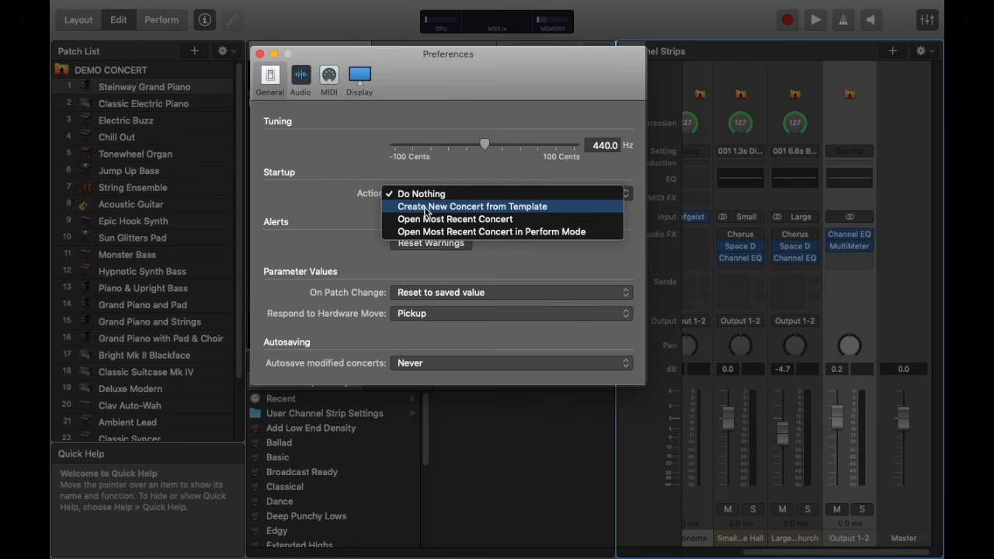
left_click(427, 194)
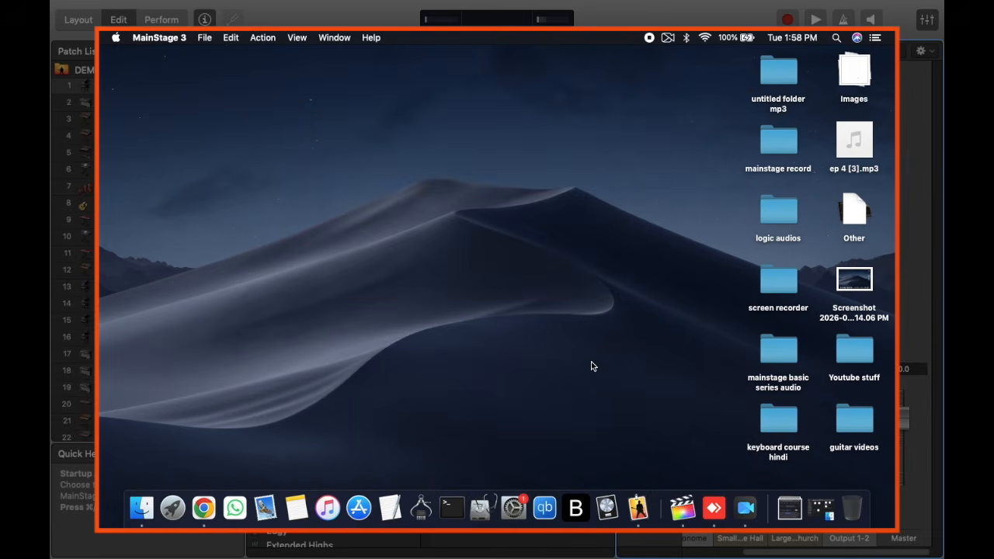
left_click(199, 37)
left_click(216, 52)
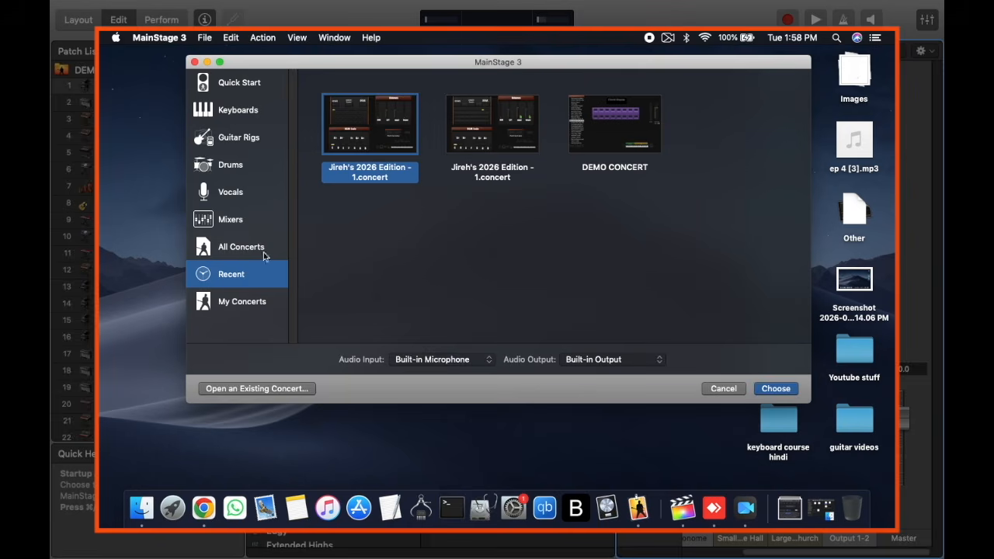
left_click(771, 388)
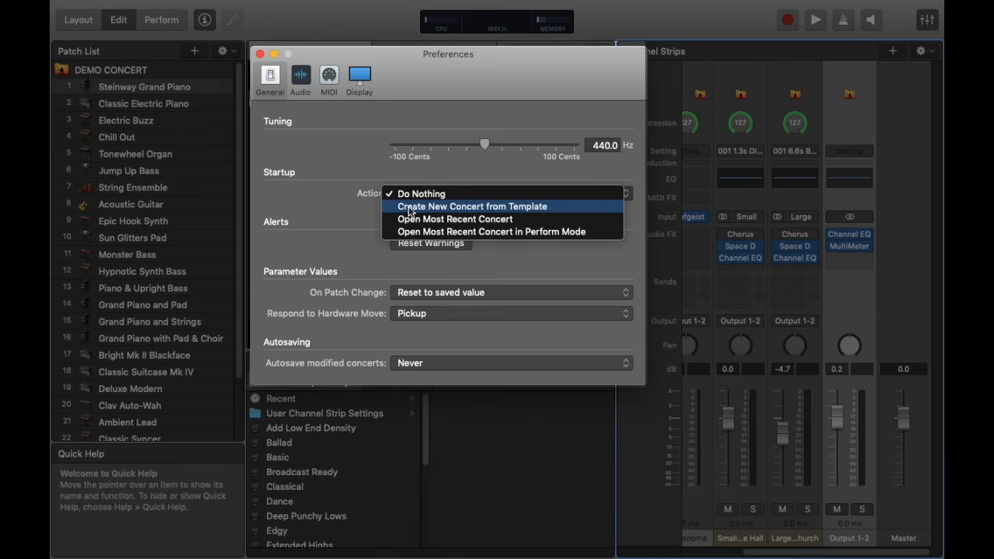
- Try the startup actions Create New Concert from Template, Open Most Recent Concert, and Open Most Recent Concert in Perform Mode
left_click(411, 208)
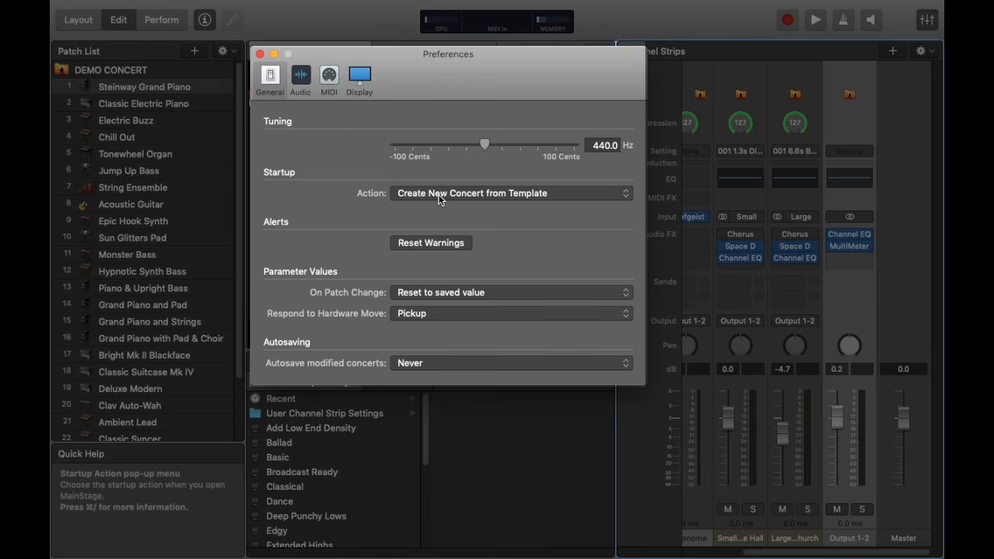
left_click_drag(438, 194, 417, 202)
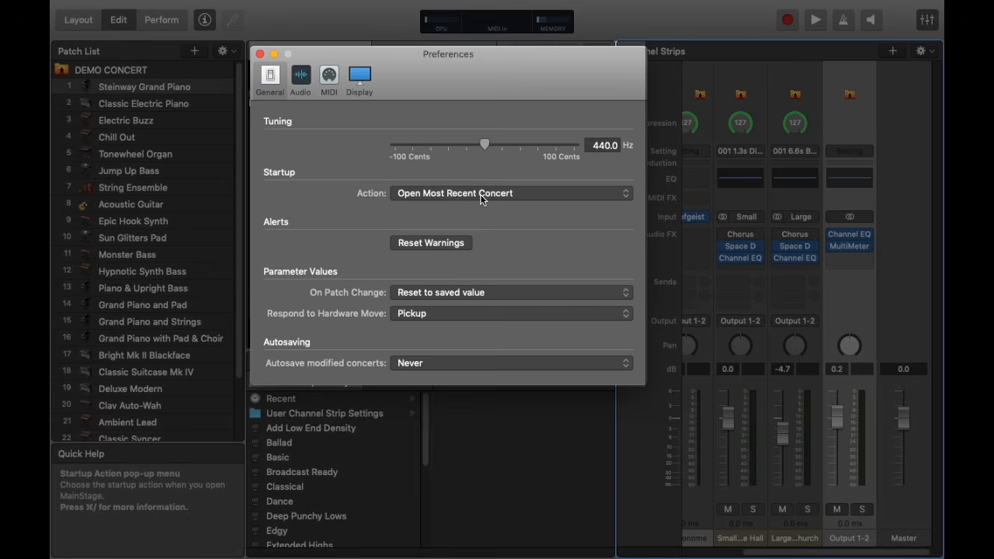
left_click(462, 198)
left_click(422, 195)
left_click(524, 201)
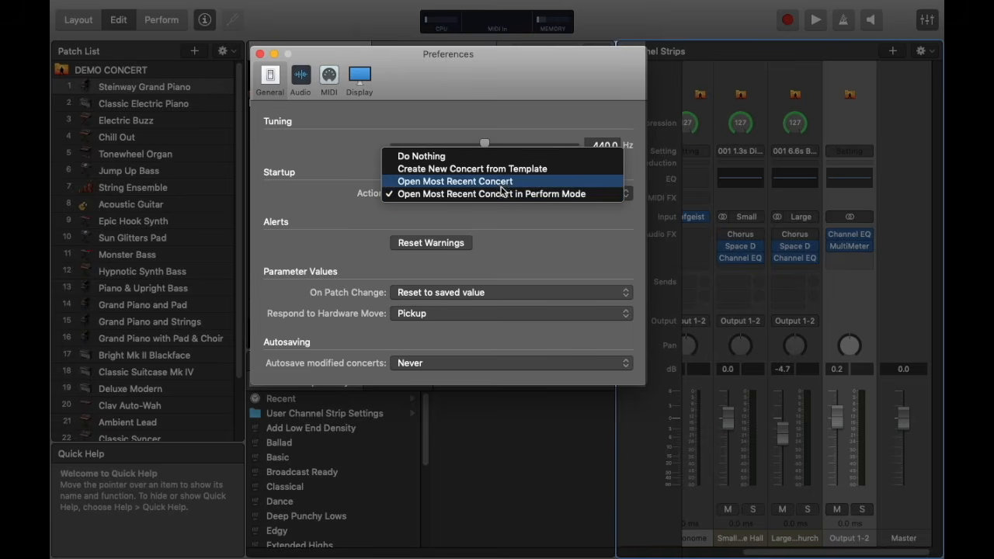
left_click(509, 205)
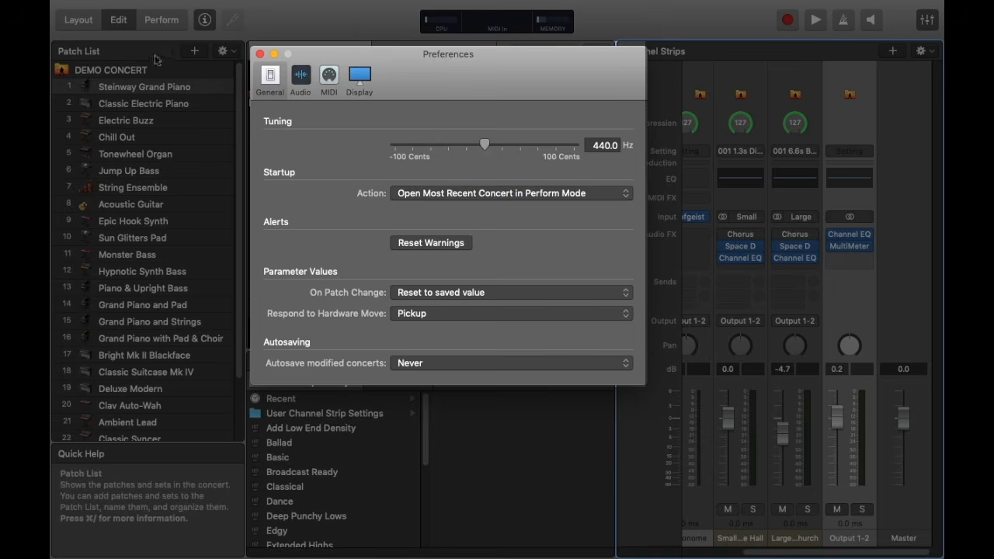
- View the concert in Perform mode and return to Edit mode
left_click(152, 21)
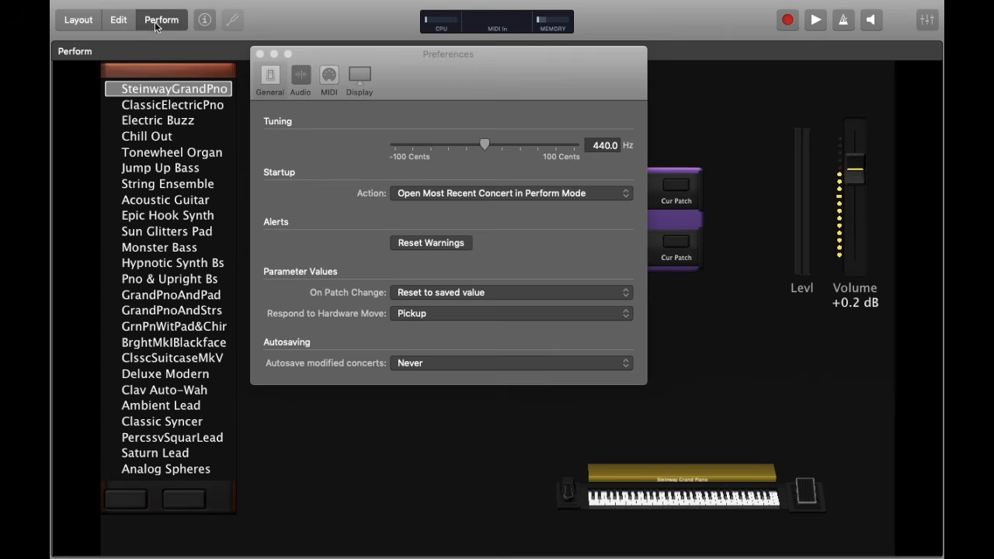
left_click(119, 19)
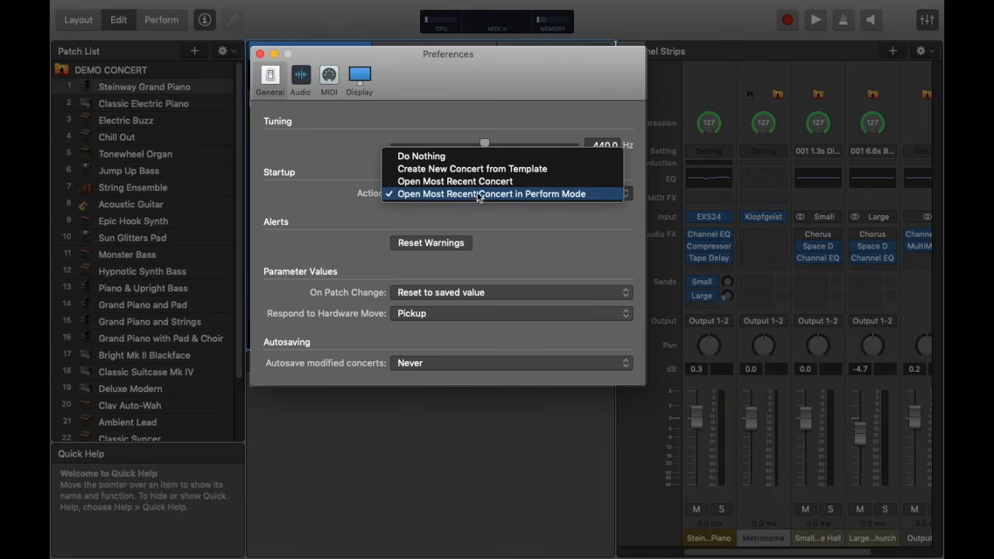
- Set the startup action back to Do Nothing after trying Open Most Recent Concert, and reset the alert warnings
left_click(405, 159)
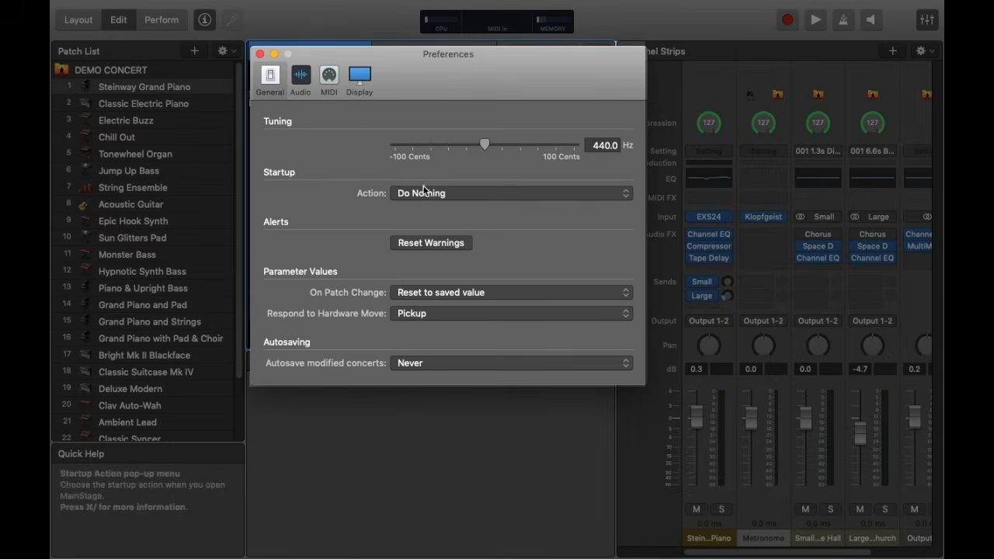
left_click(427, 193)
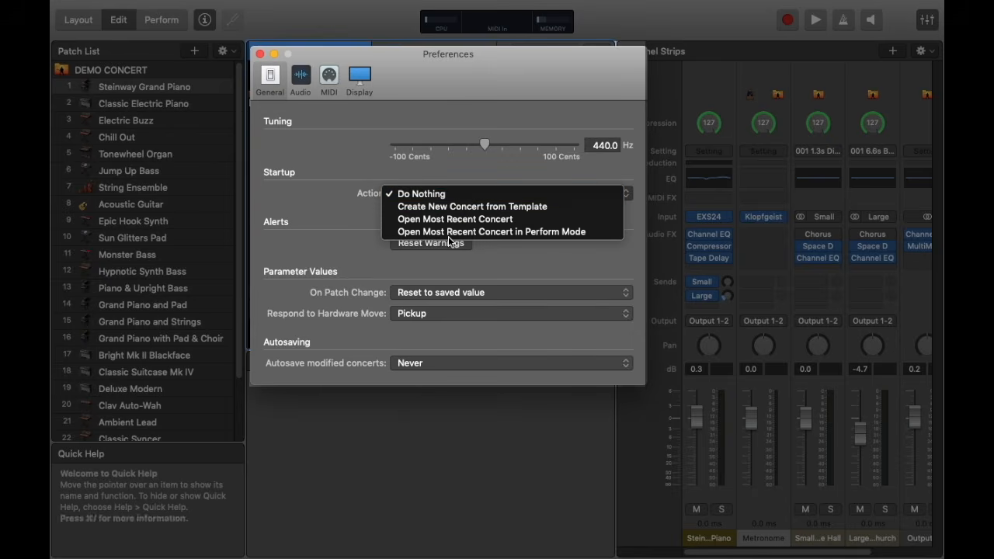
left_click(433, 223)
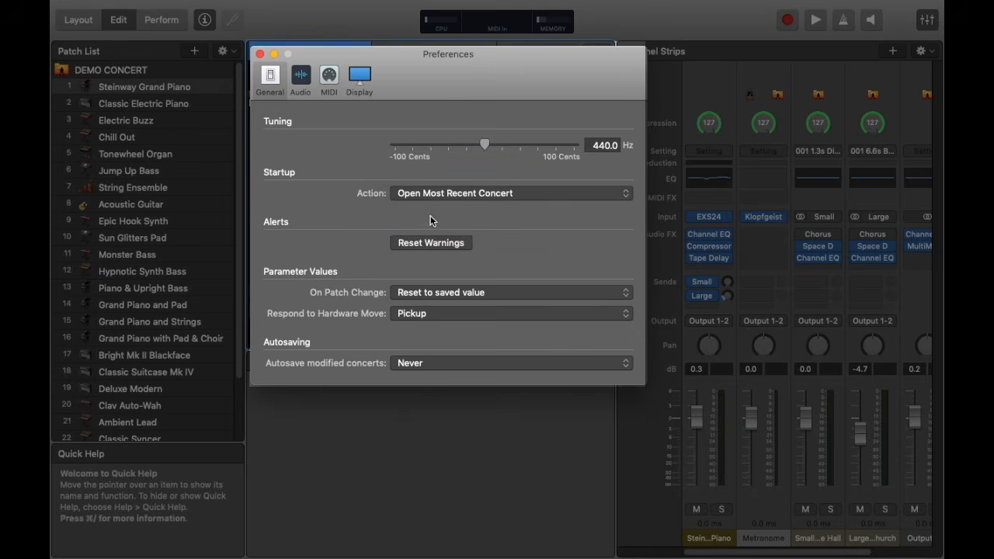
left_click(492, 198)
left_click(435, 168)
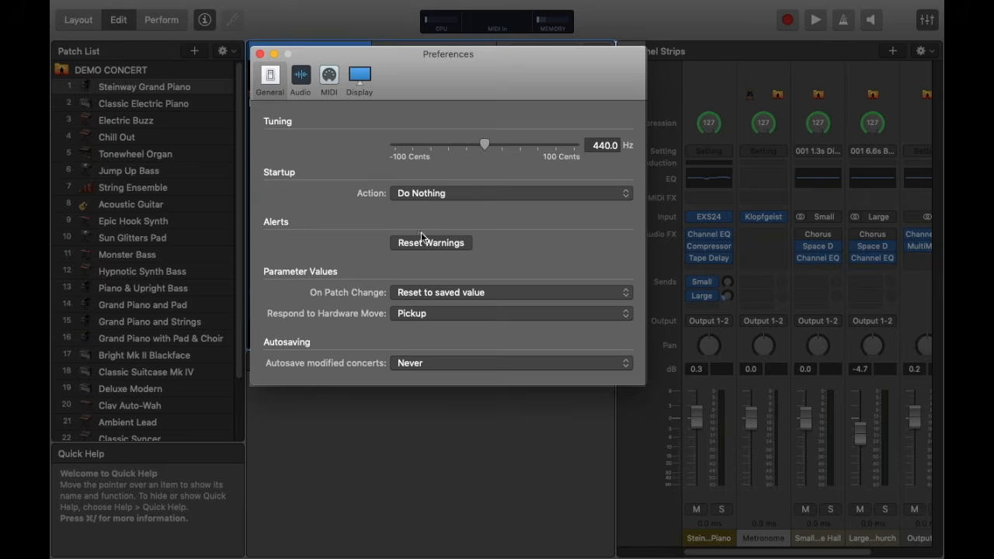
left_click(446, 247)
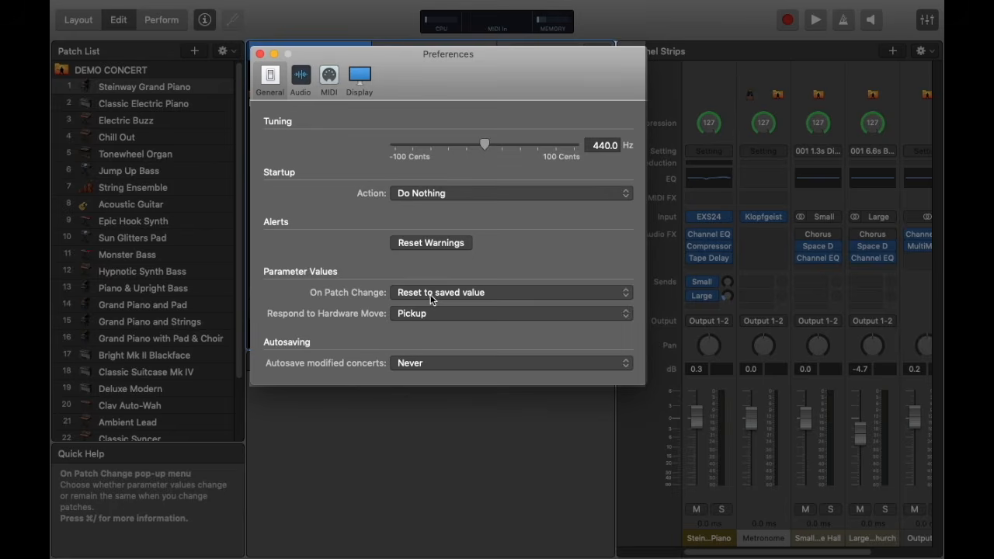
- Set On Patch Change to Keep current value and Respond to Hardware Move to Jump
left_click(430, 294)
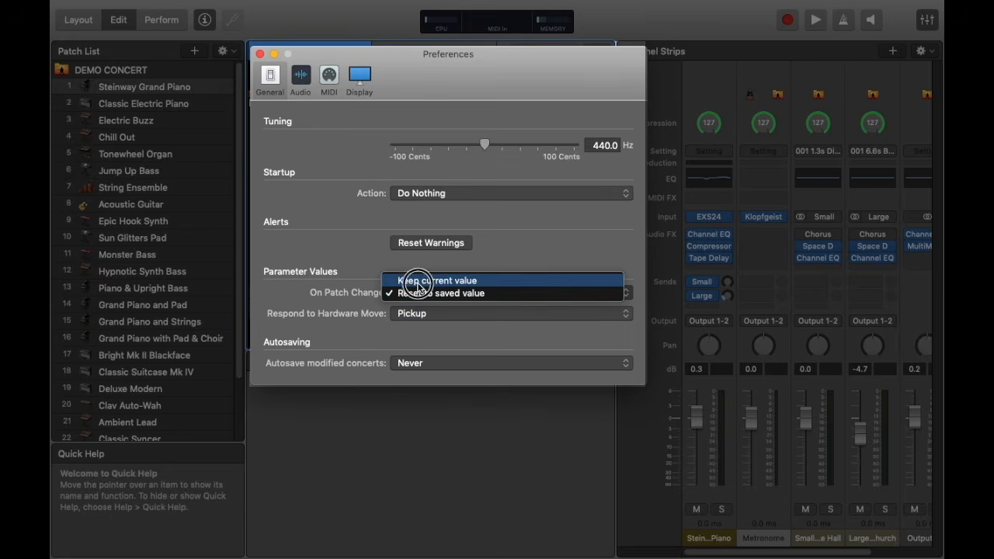
left_click(418, 281)
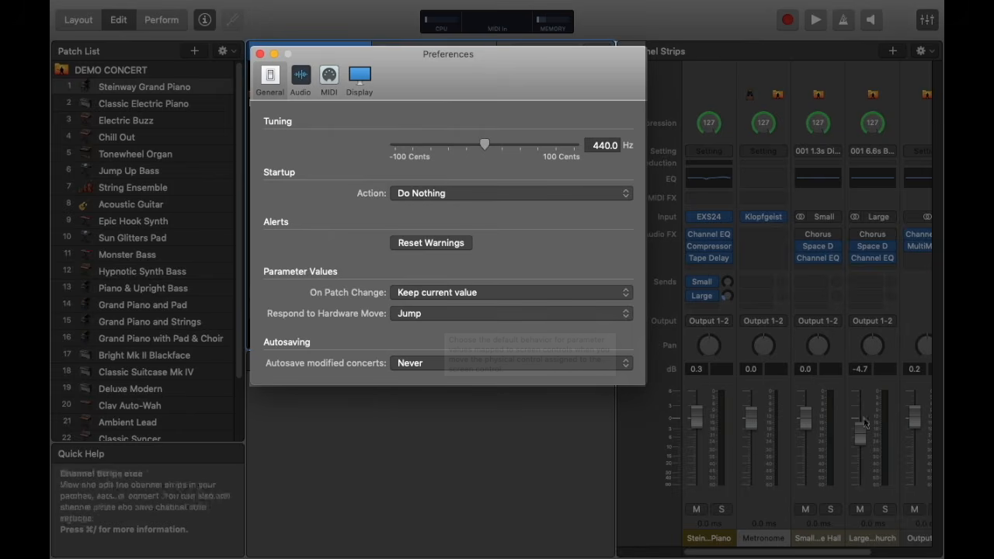
- Lower the Output 1-2 channel strip's volume fader all the way to -∞ dB
scroll(831, 401, "right", 3)
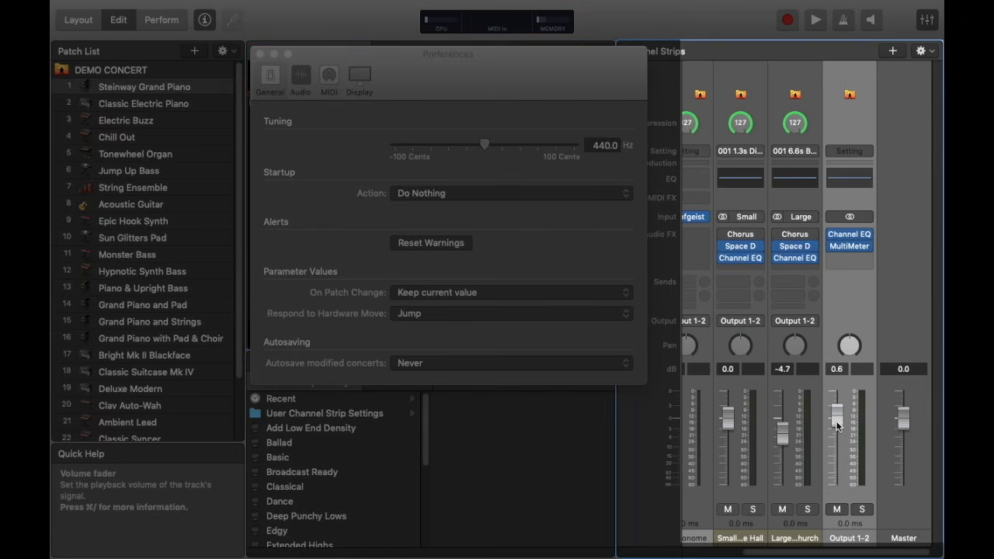
left_click(837, 415)
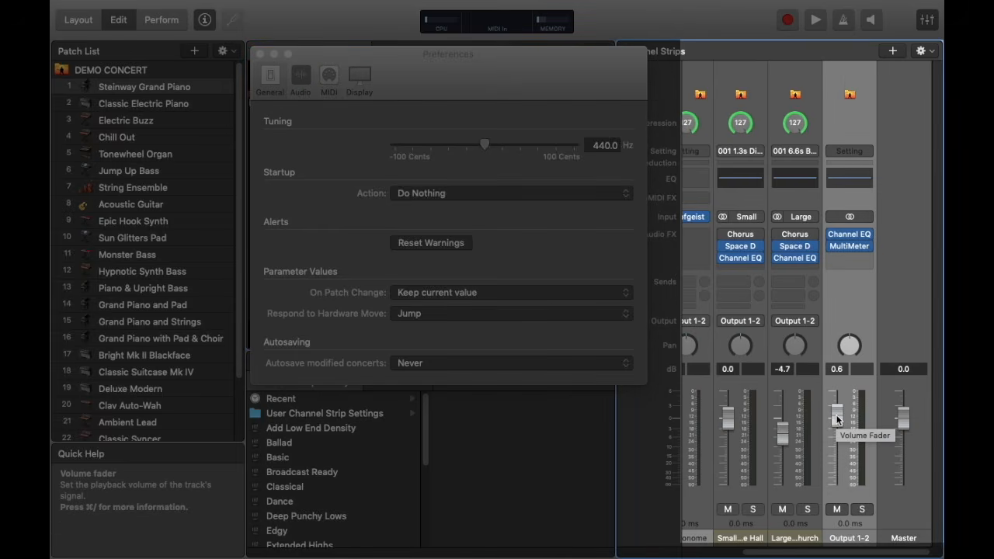
left_click_drag(836, 415, 837, 474)
mouse_move(848, 556)
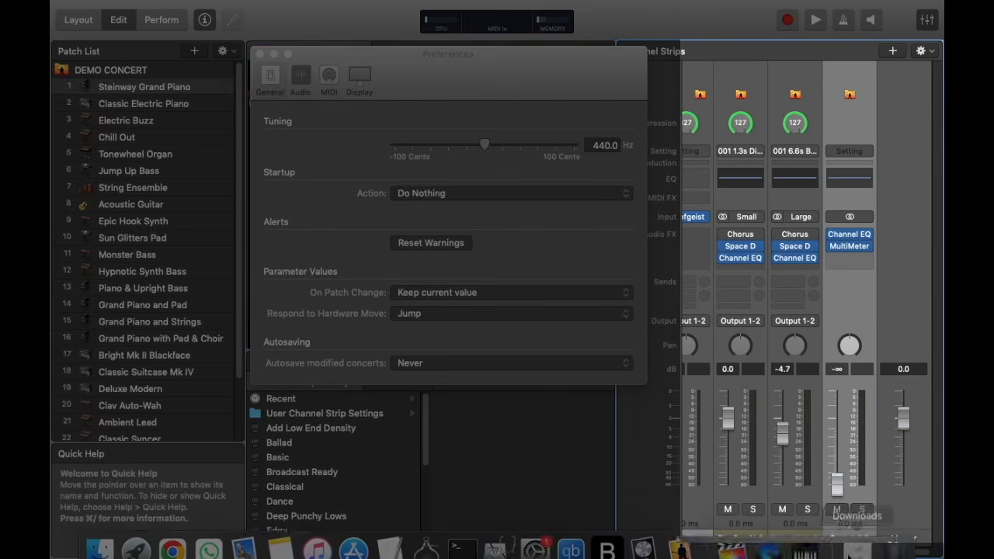
left_click(837, 497)
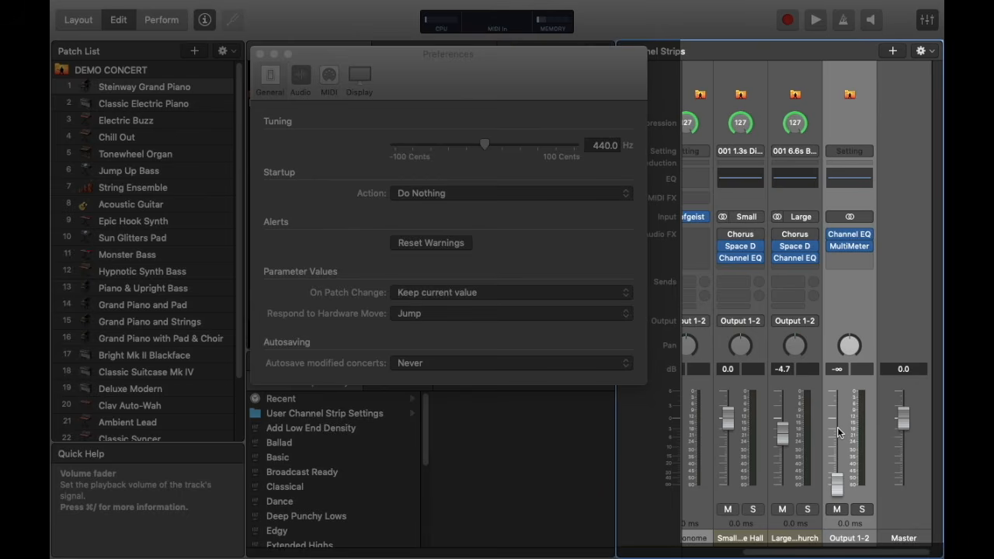
- Raise the volume fader of the large church reverb channel strip to 6.0 dB
left_click(792, 415)
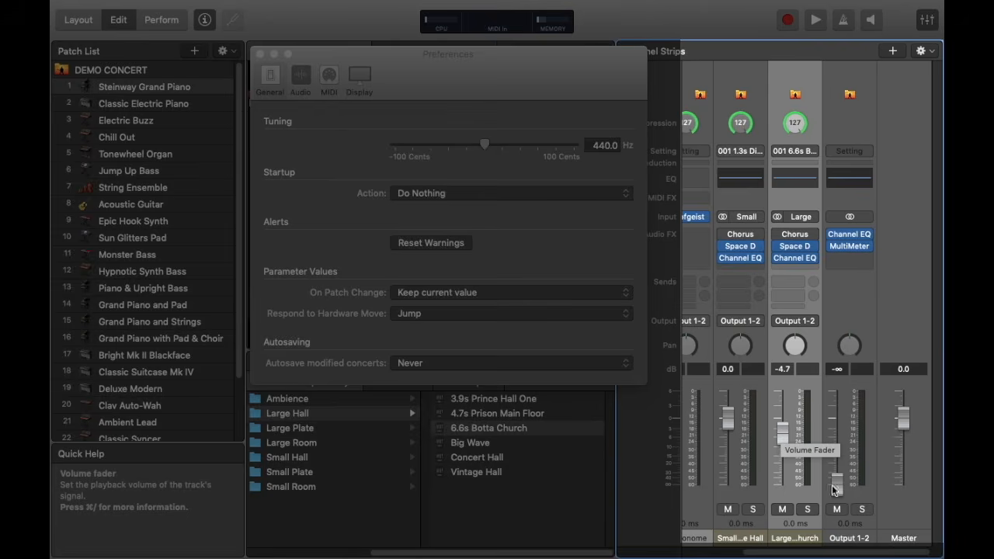
left_click(840, 446)
left_click(852, 422)
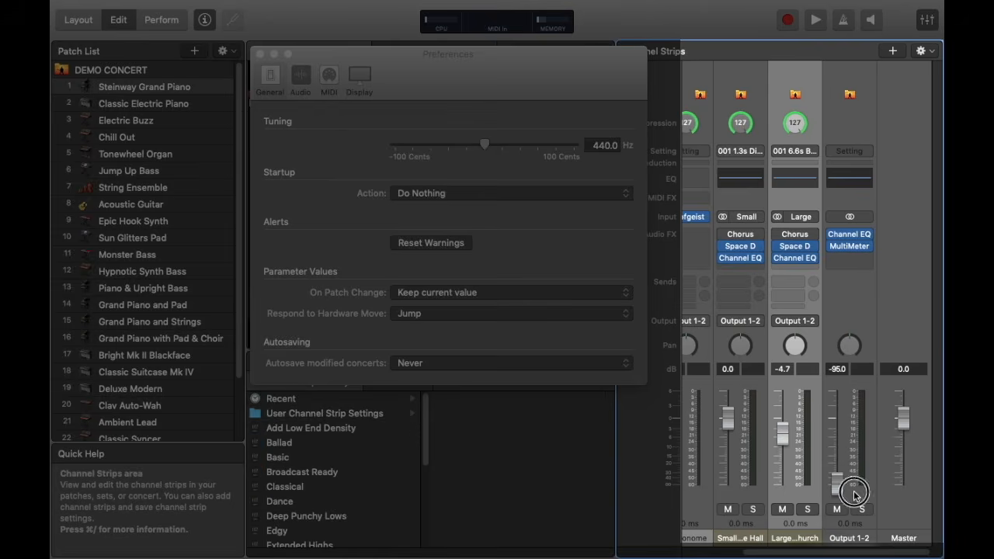
left_click(796, 483)
left_click_drag(782, 433, 784, 340)
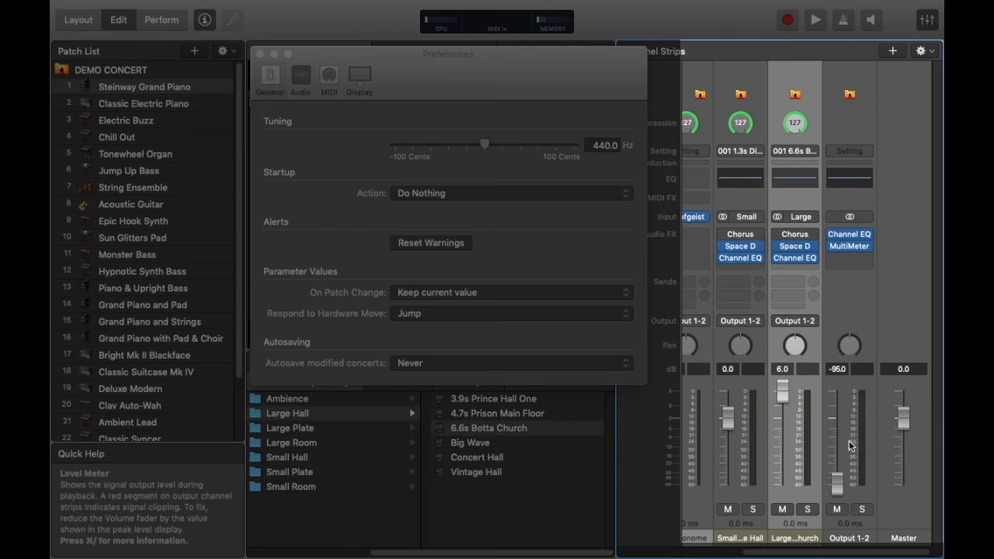
- Move the Output 1-2 volume fader down to -∞ and up to 6.0 dB
left_click(848, 477)
left_click_drag(839, 485, 835, 496)
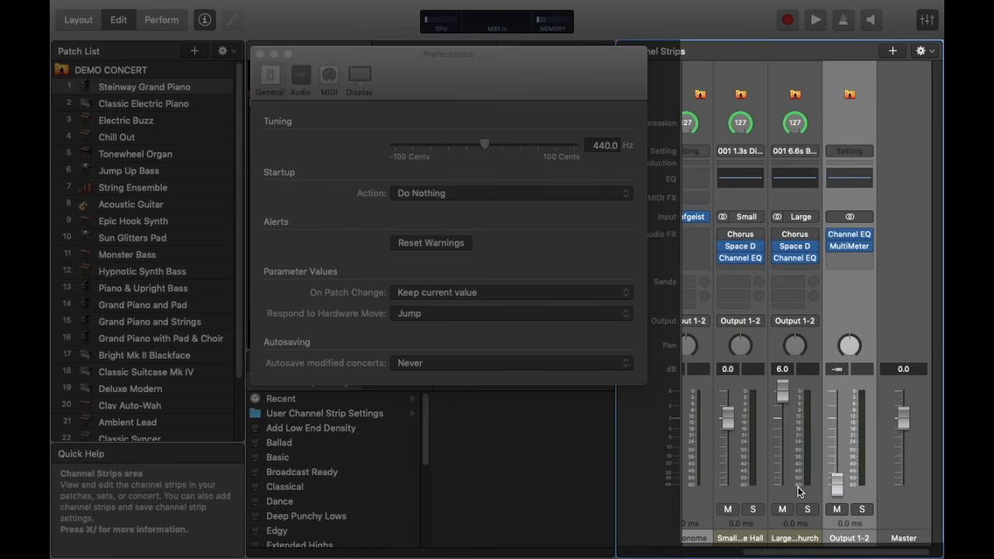
left_click(798, 486)
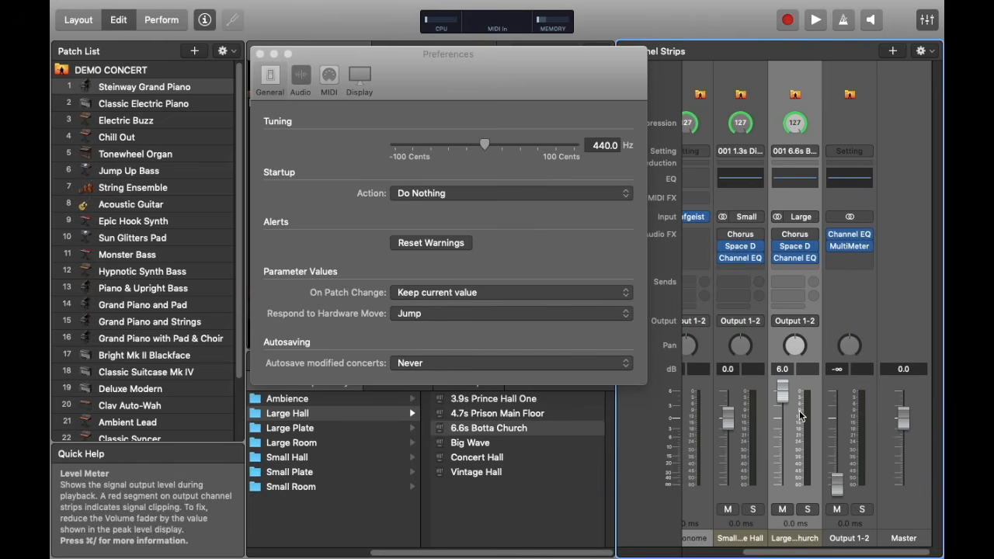
left_click(783, 395)
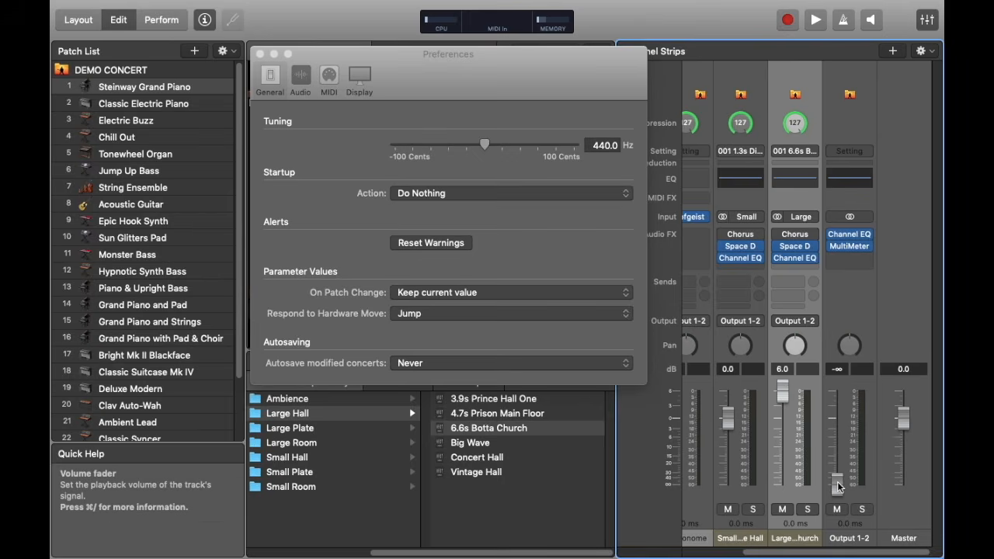
left_click_drag(837, 485, 848, 335)
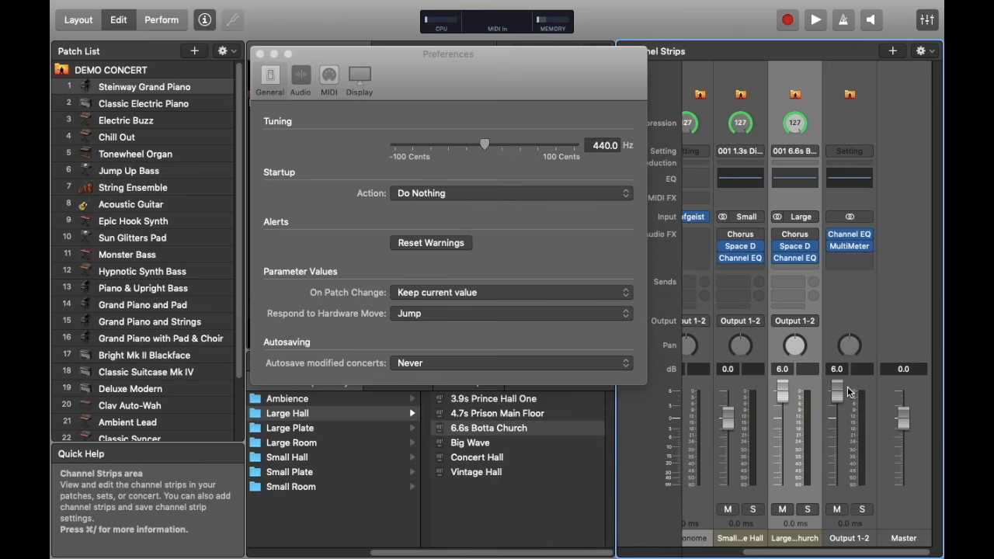
- Set Respond to Hardware Move to Pickup
left_click(400, 316)
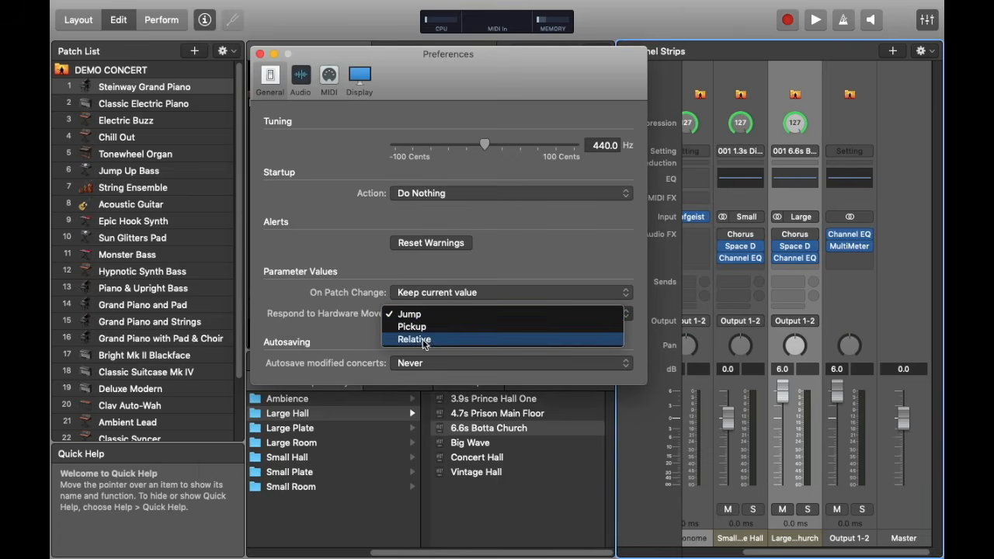
left_click(418, 327)
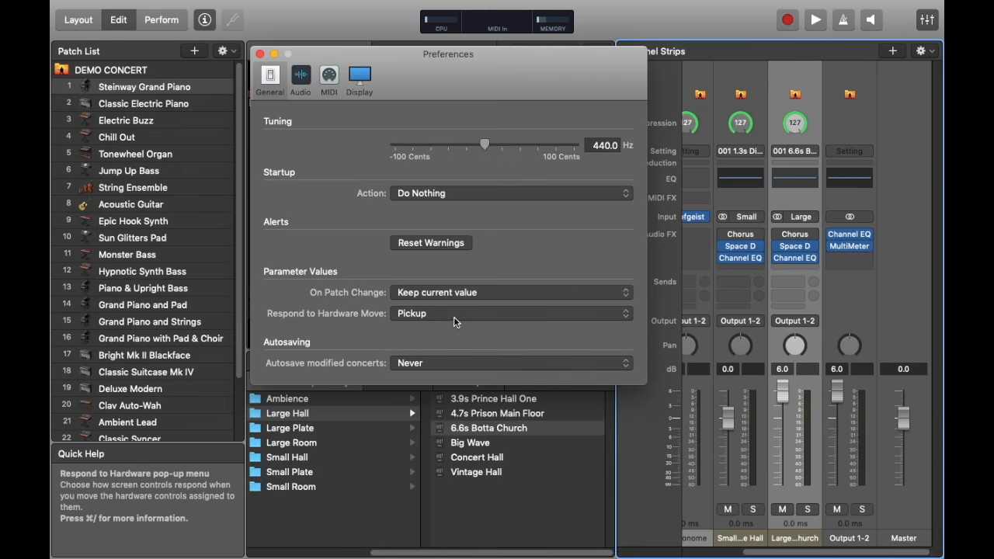
- Lower the volume faders of the Output 1-2 and large church reverb channel strips to -∞ dB
left_click_drag(837, 395, 851, 552)
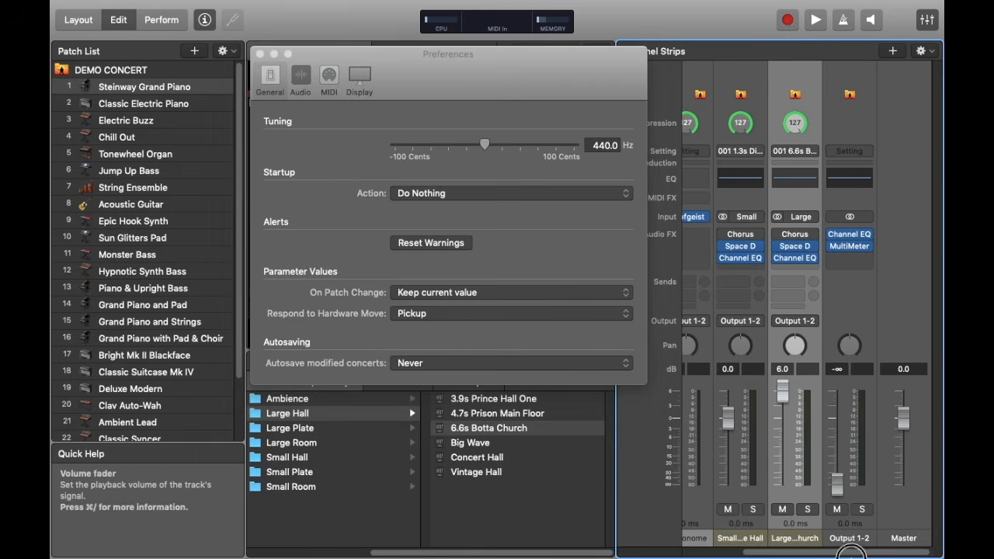
left_click(840, 499)
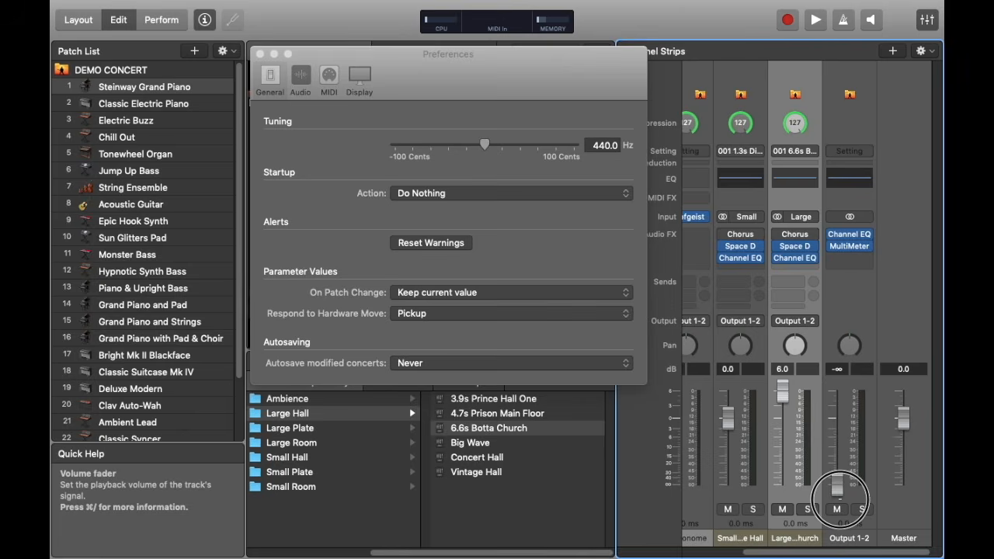
left_click(783, 395)
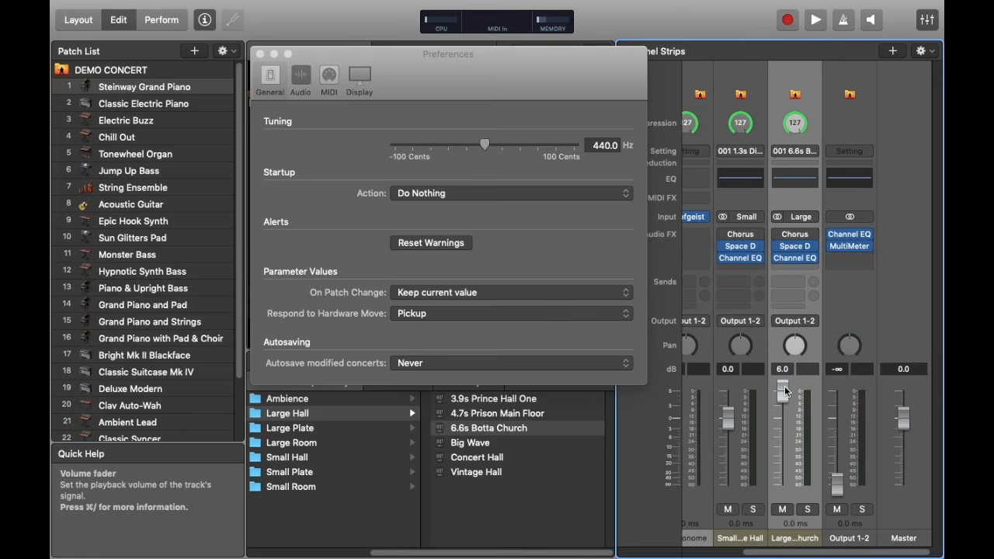
left_click_drag(782, 392, 786, 419)
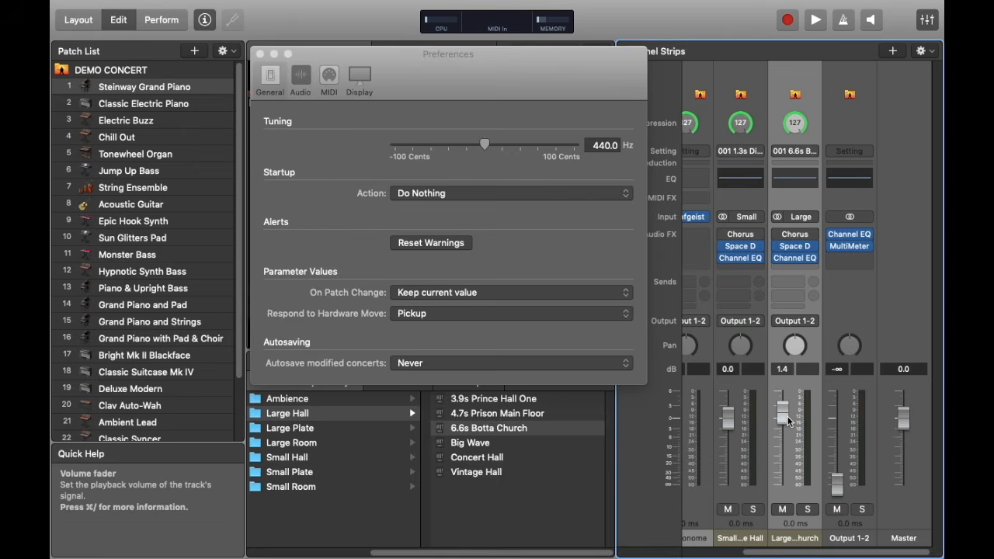
left_click_drag(786, 422, 783, 551)
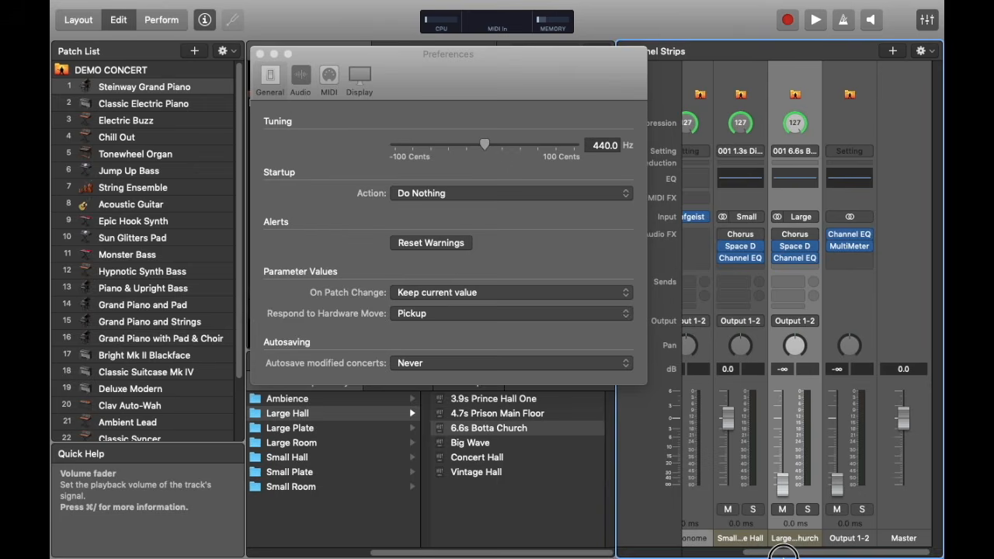
- Select the large church reverb and Output 1-2 channel strips together and move their volume faders to about -4 dB
left_click(861, 492, "shift")
left_click_drag(783, 488, 788, 376)
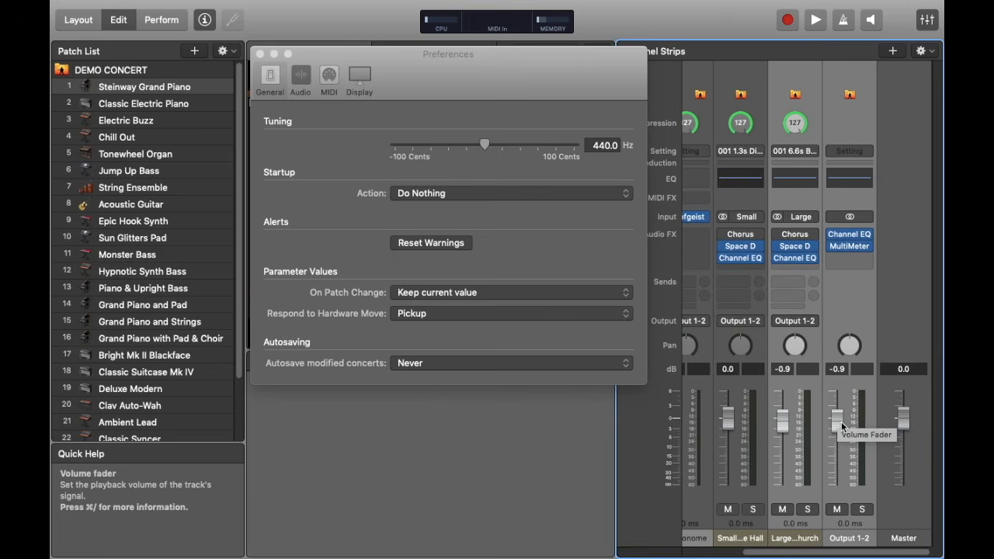
left_click_drag(841, 422, 833, 444)
- Set Respond to Hardware Move to Relative and lower the Output 1-2 volume fader to -∞ dB
left_click(425, 314)
left_click(414, 329)
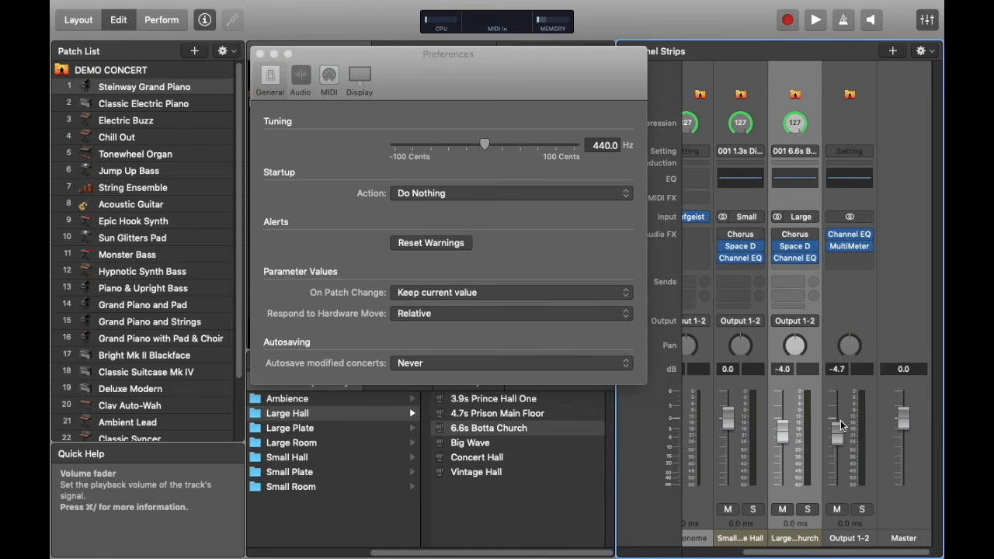
left_click(837, 435)
left_click_drag(838, 437, 838, 479)
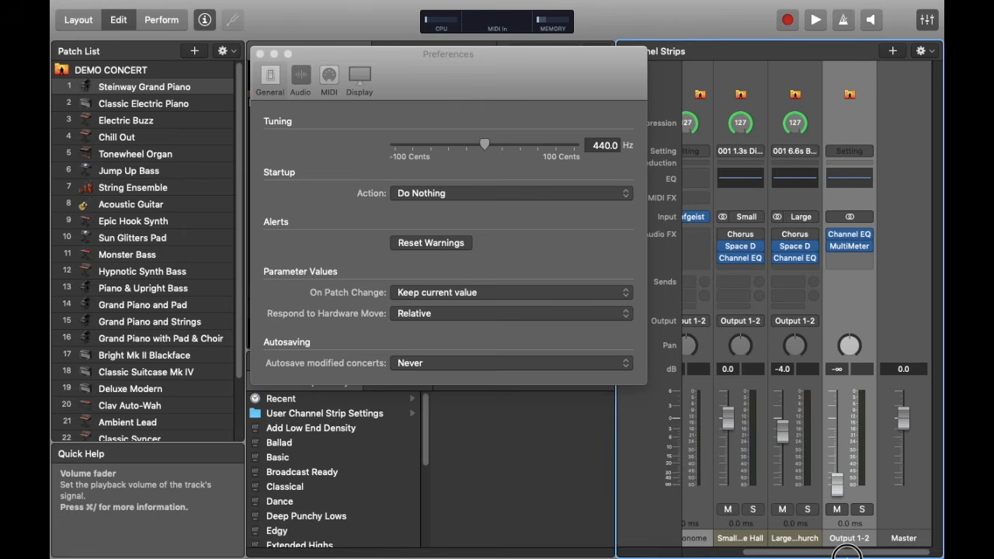
- Raise the volume faders of the large church reverb and Output 1-2 channel strips to 6.0 dB
left_click(783, 431)
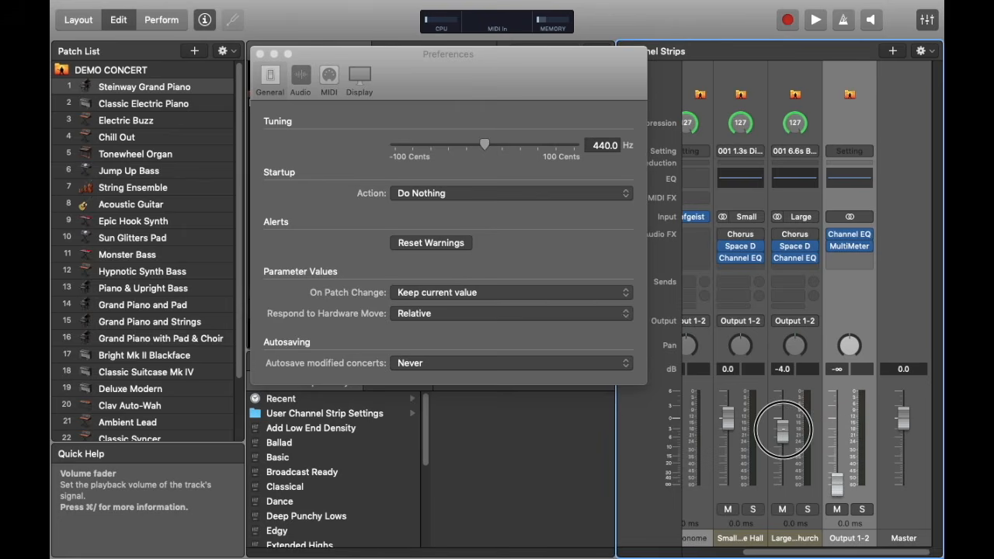
left_click_drag(783, 431, 783, 391)
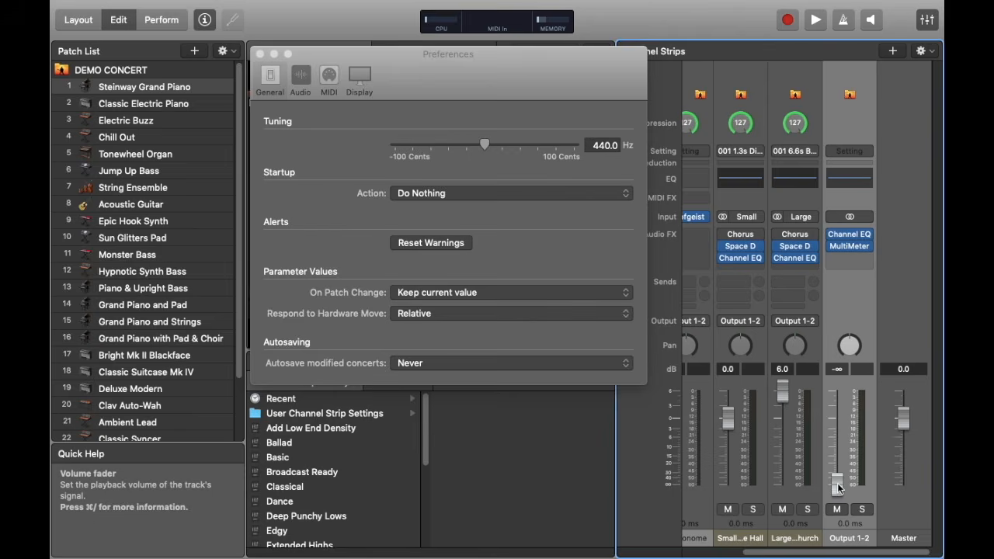
left_click_drag(838, 487, 838, 317)
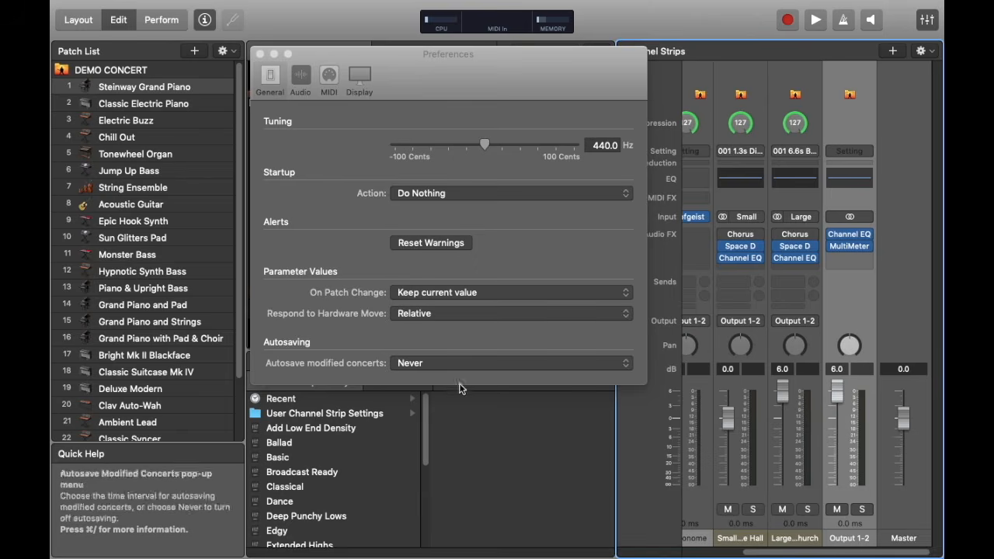
- Switch Respond to Hardware Move back to Pickup
left_click(435, 313)
left_click(433, 303)
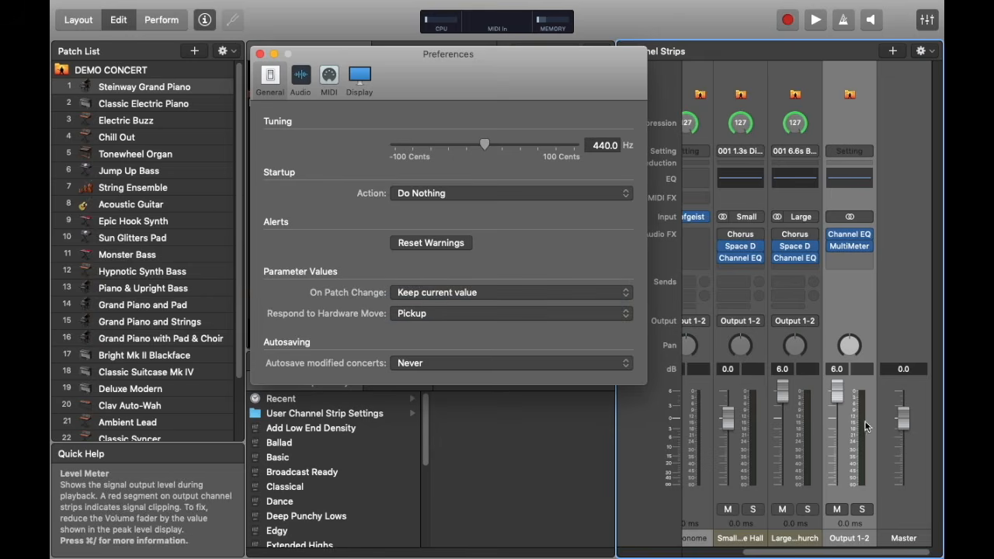
- Select the Output 1-2 and large church reverb channel strips together and bring both volume faders to about -5.7 dB
left_click(834, 395)
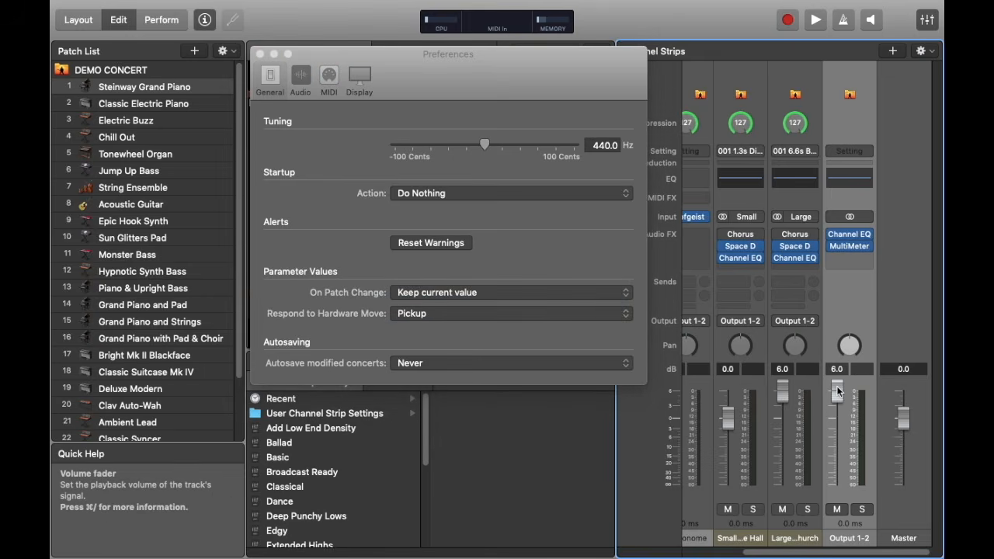
left_click(805, 488)
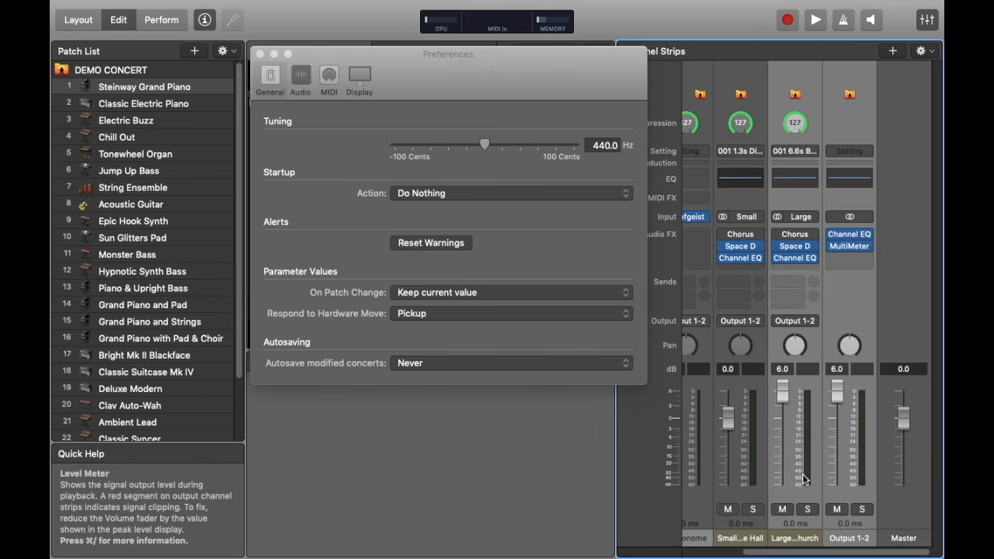
left_click(413, 316)
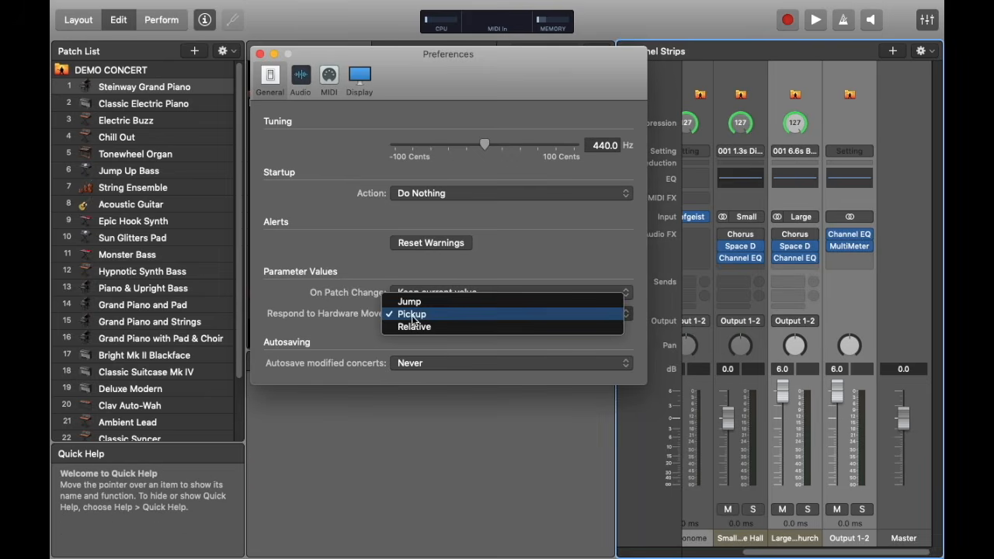
left_click(412, 315)
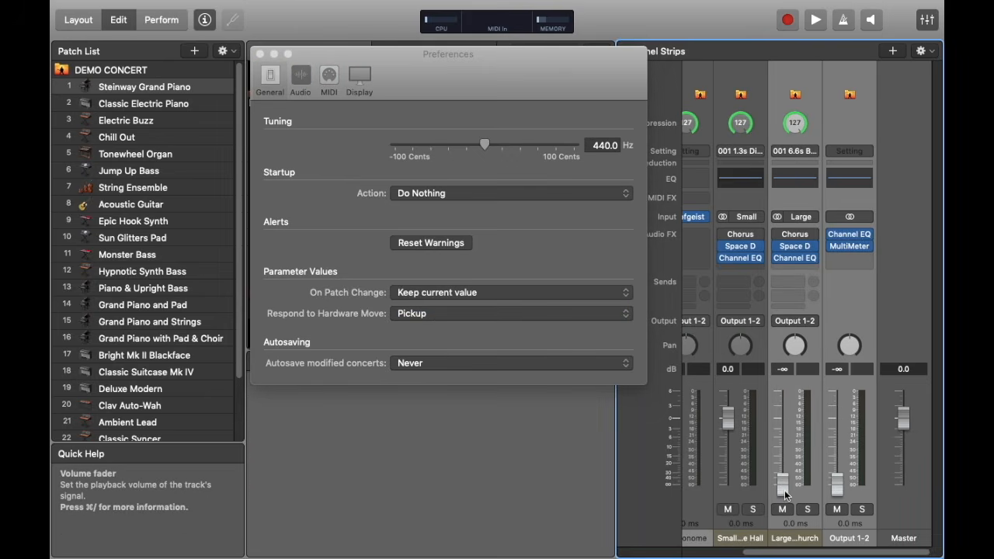
left_click_drag(786, 496, 803, 410)
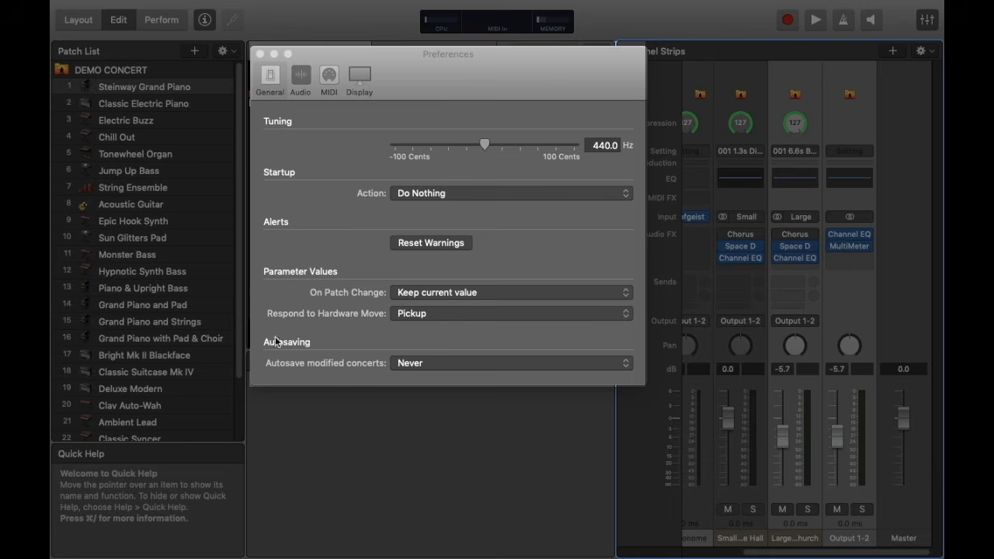
- Try autosaving modified concerts at the Every 5 minutes and Every 30 minutes intervals
left_click(420, 365)
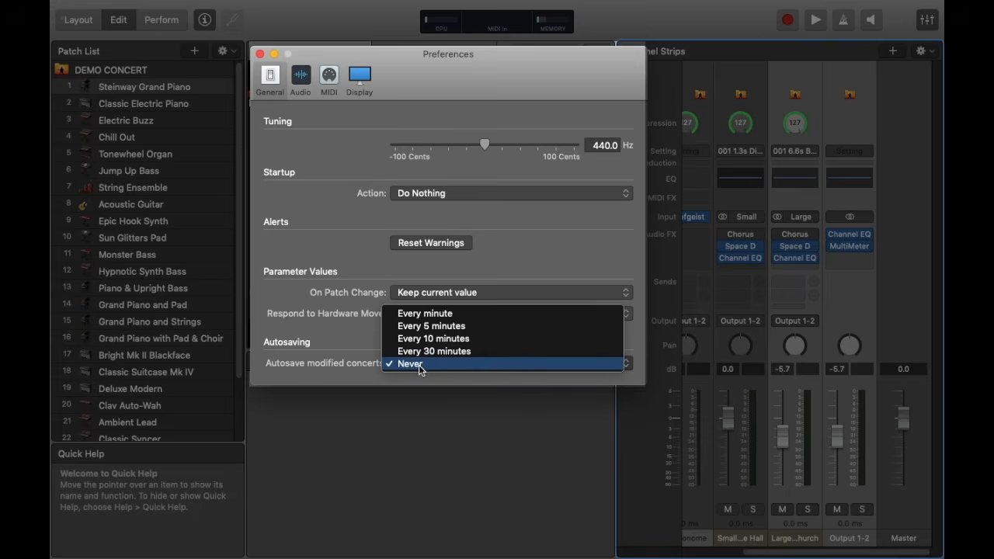
left_click(429, 327)
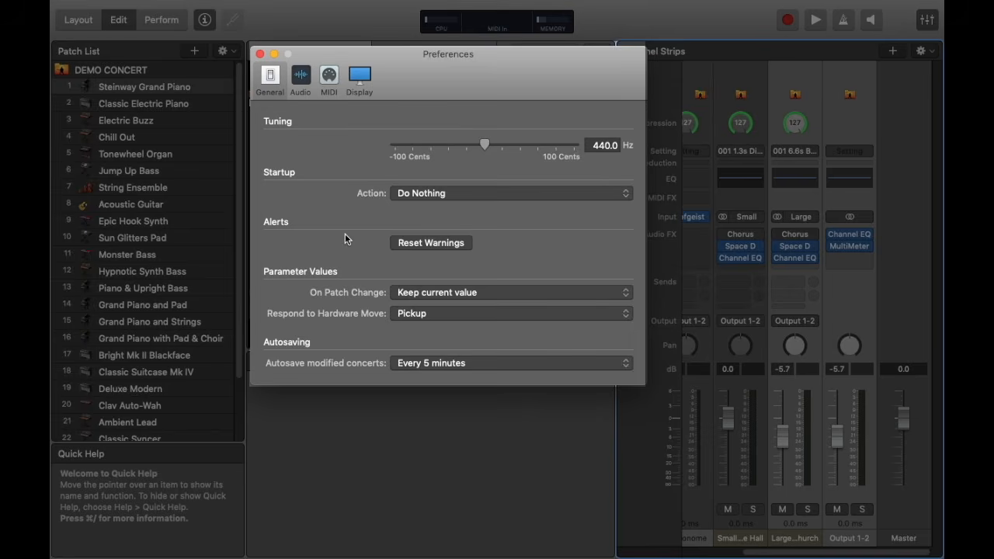
left_click(435, 363)
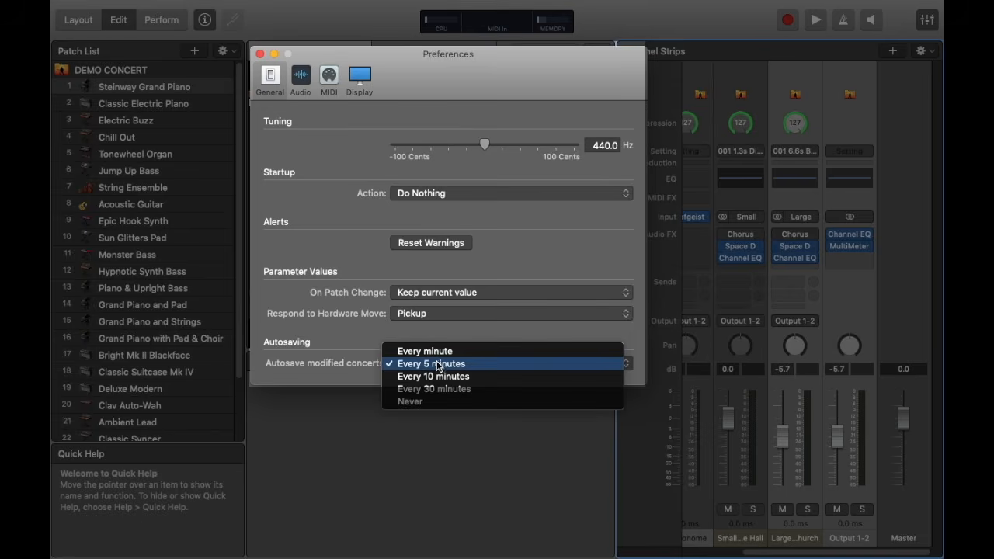
left_click(436, 388)
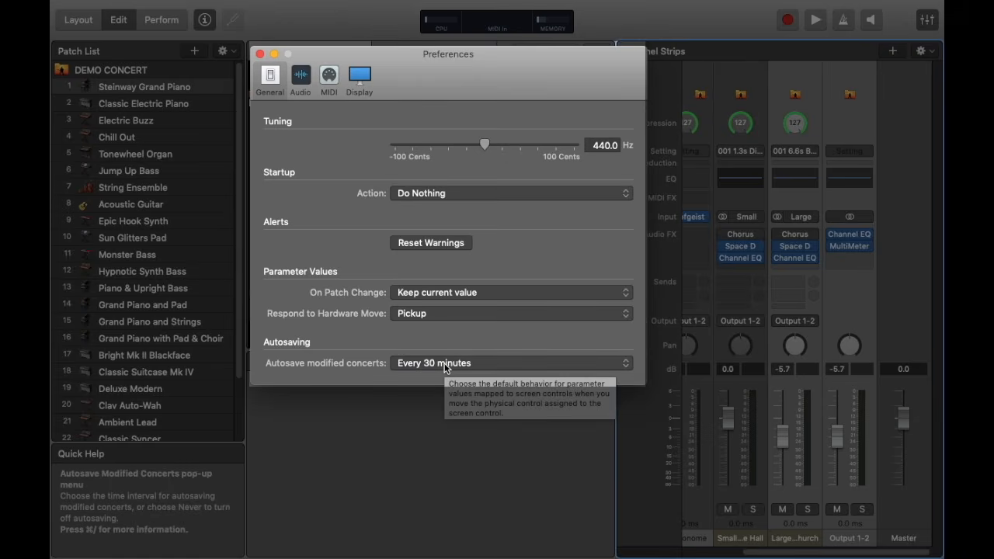
- Set Autosave modified concerts to Never
left_click(445, 364)
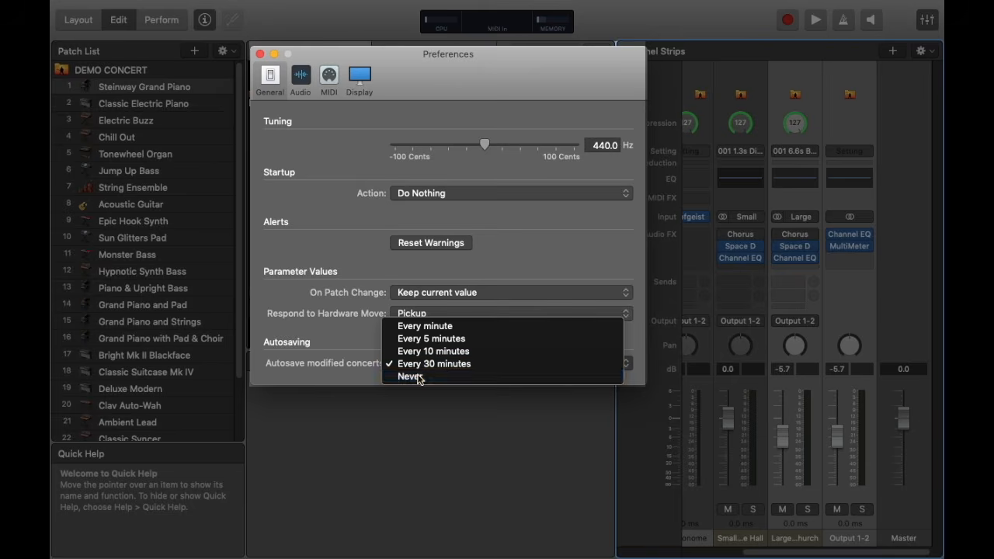
left_click(411, 376)
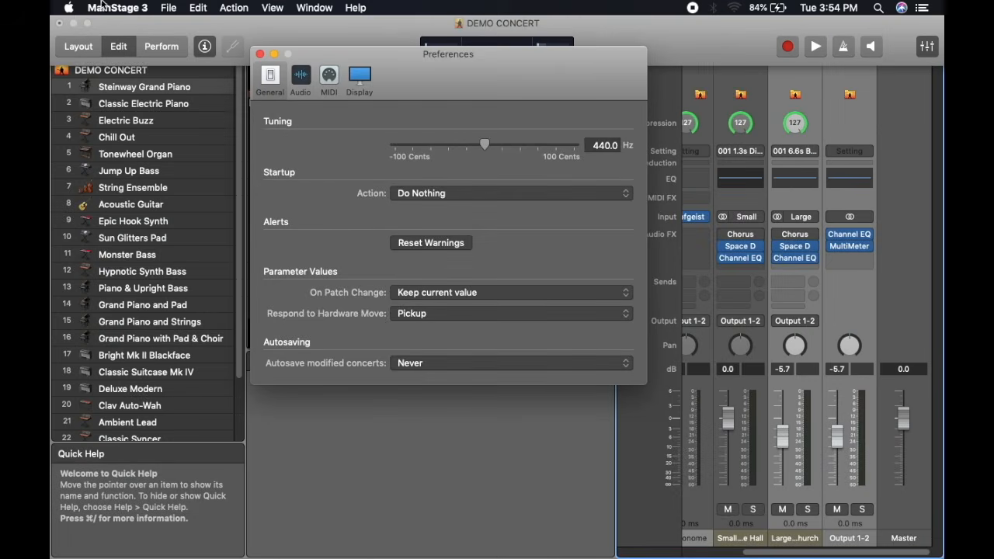
- Start closing DEMO CONCERT, cancel at the save prompt, and move the Preferences window back up over the workspace
left_click(59, 24)
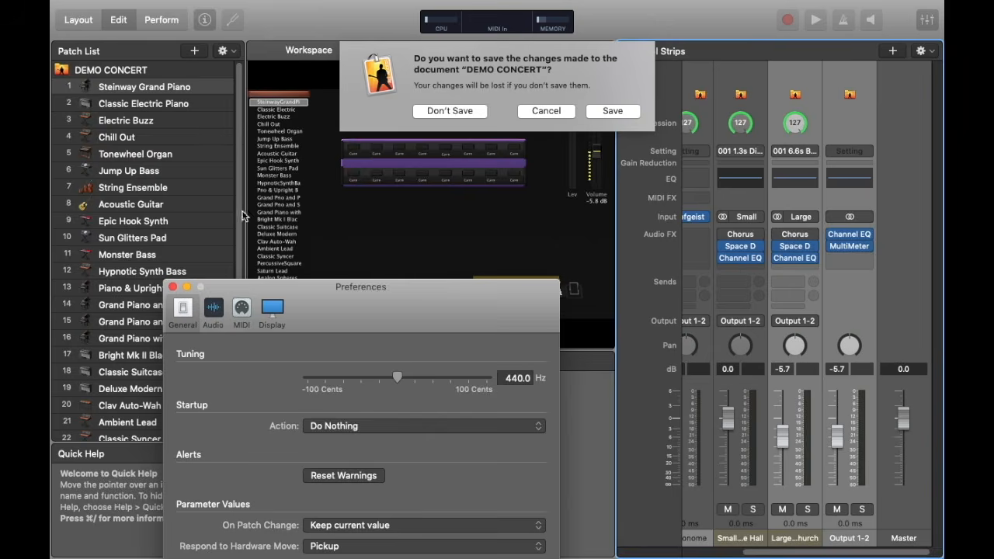
left_click(547, 110)
left_click_drag(409, 289, 523, 74)
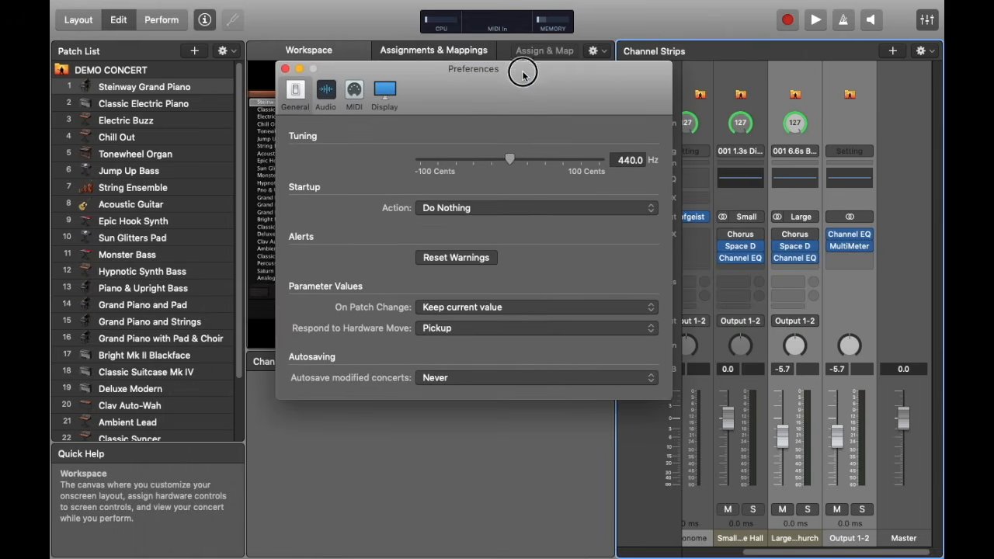
- Review the autosave interval choices for modified concerts, keeping Never selected
left_click(460, 378)
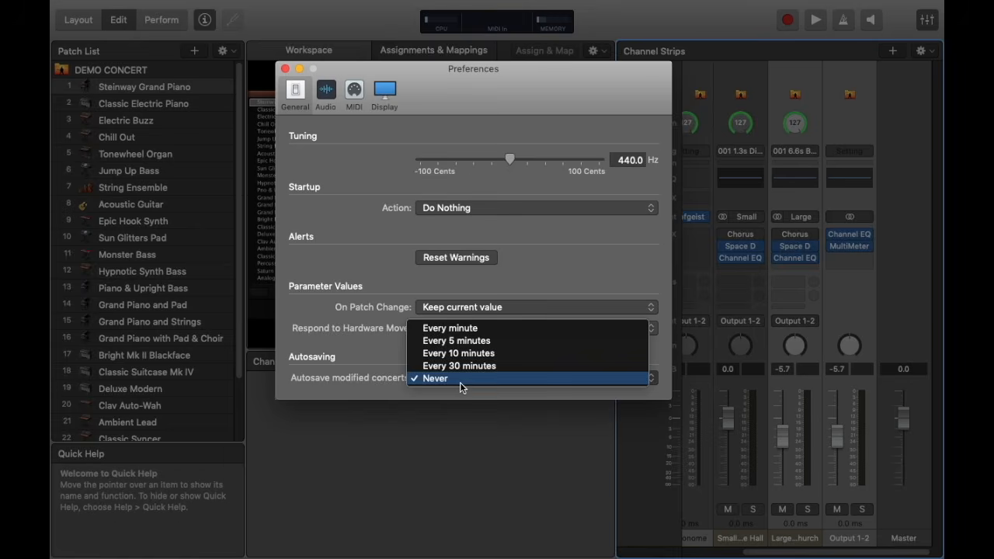
left_click(458, 380)
left_click(452, 381)
left_click(452, 381)
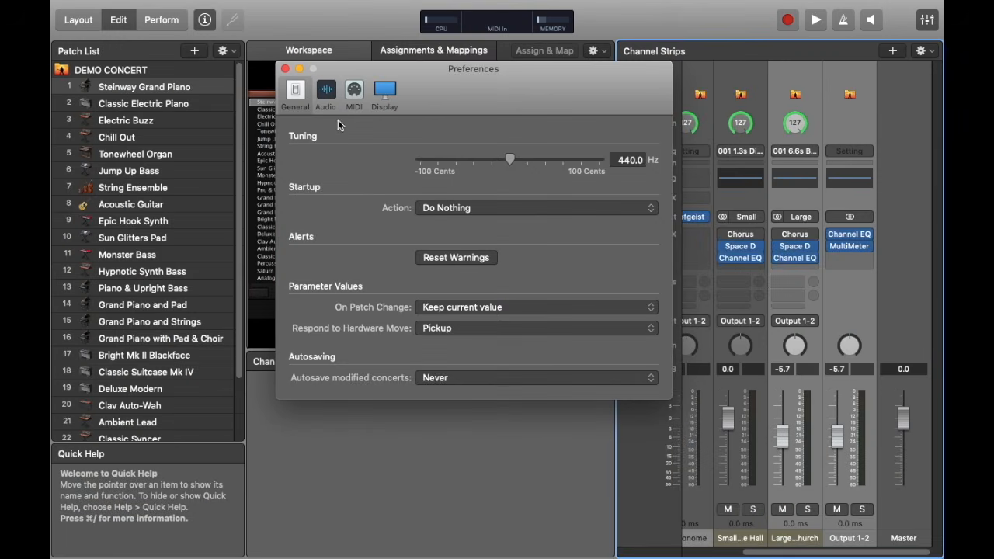
- In the Audio preferences, review the available output and input devices, keeping Built-in Output and Scarlett Solo USB
left_click(326, 93)
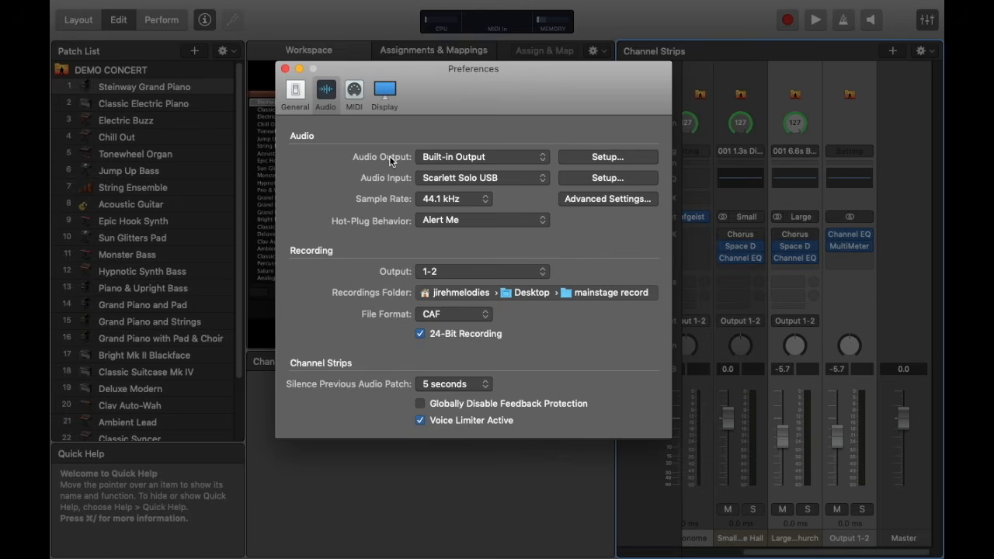
left_click(461, 158)
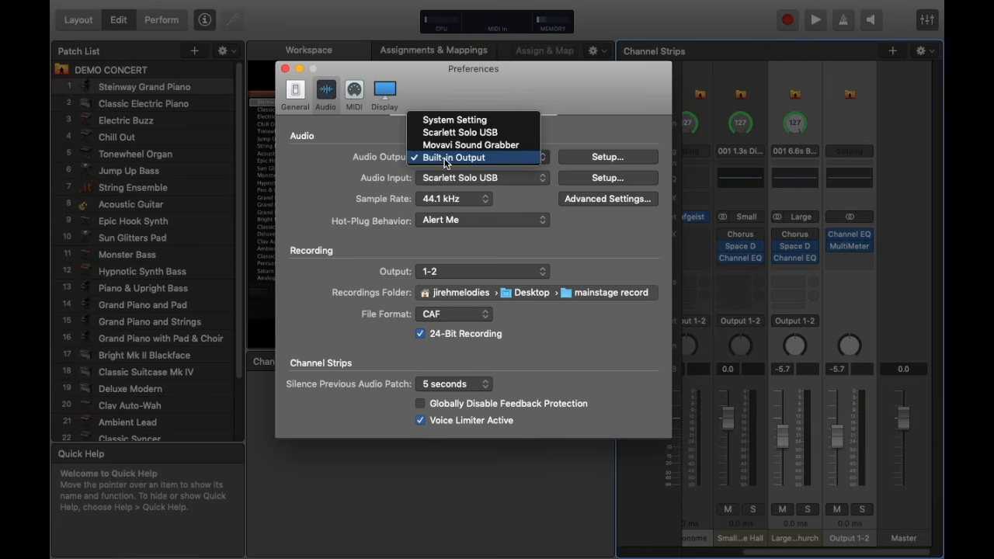
left_click(447, 159)
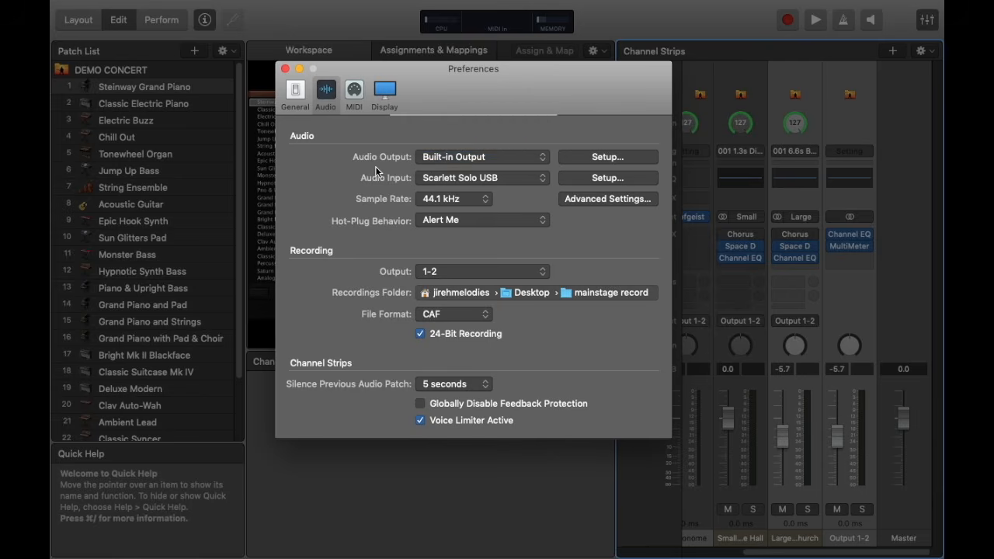
left_click(449, 183)
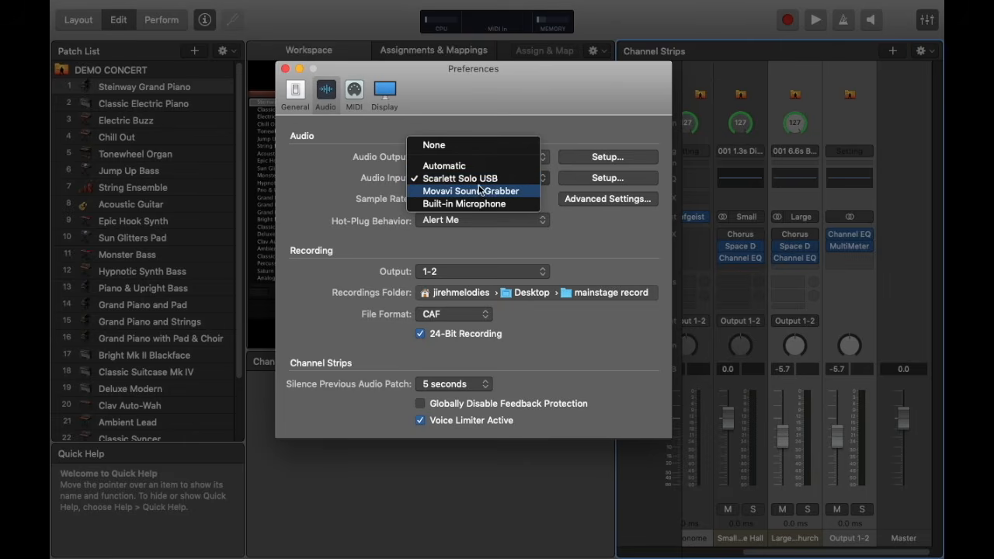
left_click(392, 176)
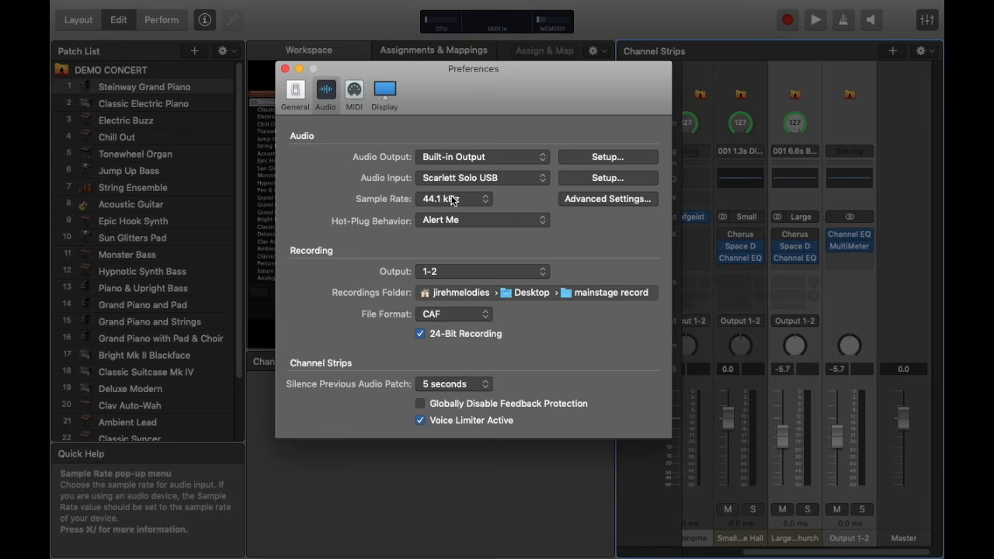
- Review the available sample rates for the audio device, keeping 44.1 kHz
left_click(452, 200)
left_click(498, 200)
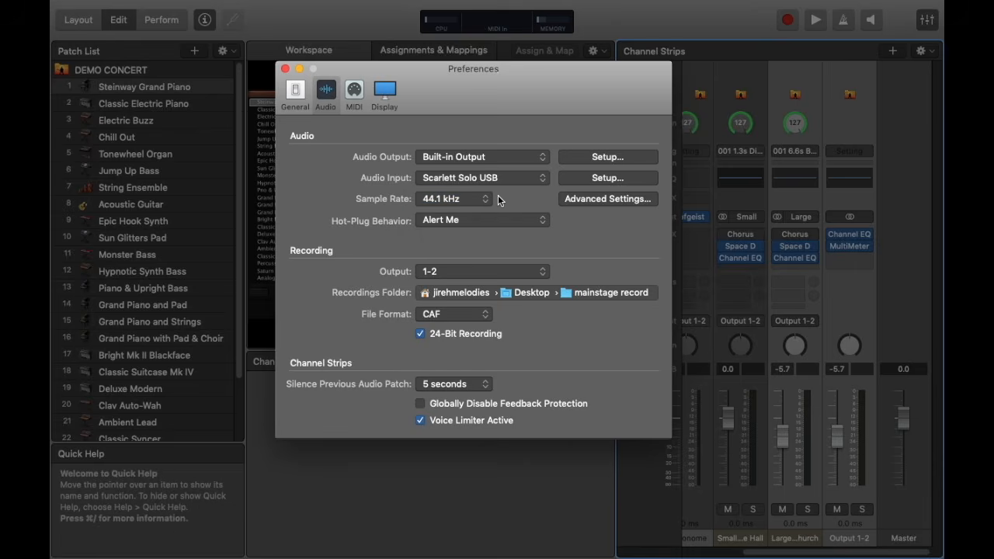
left_click(460, 200)
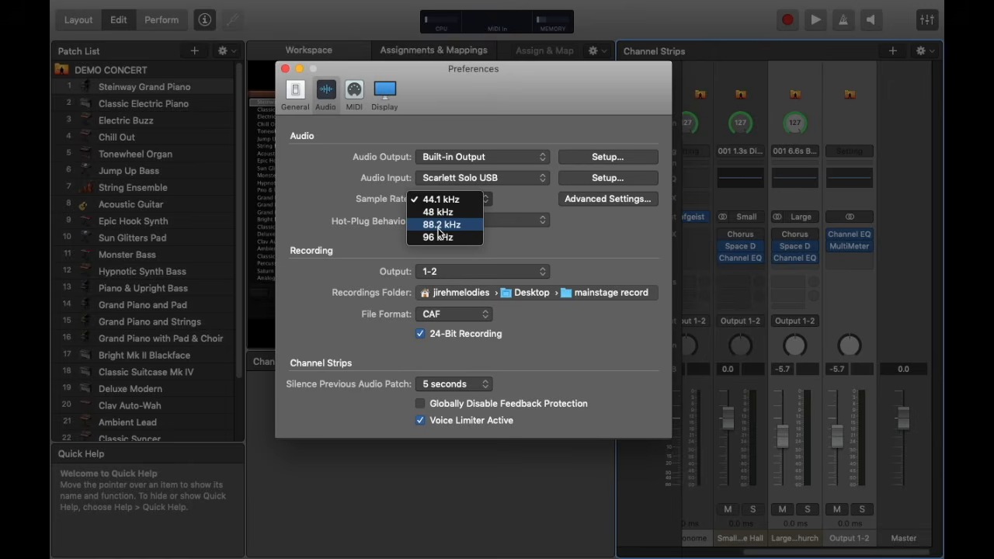
left_click(528, 210)
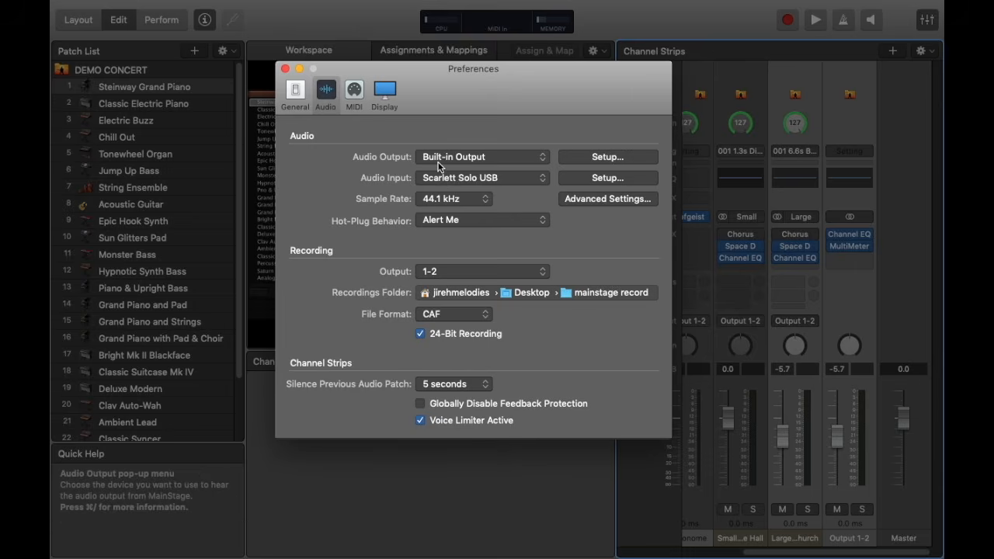
- Compare the 44.1, 48, 88.2 and 96 kHz sample rate choices, leaving 44.1 kHz selected
left_click(442, 199)
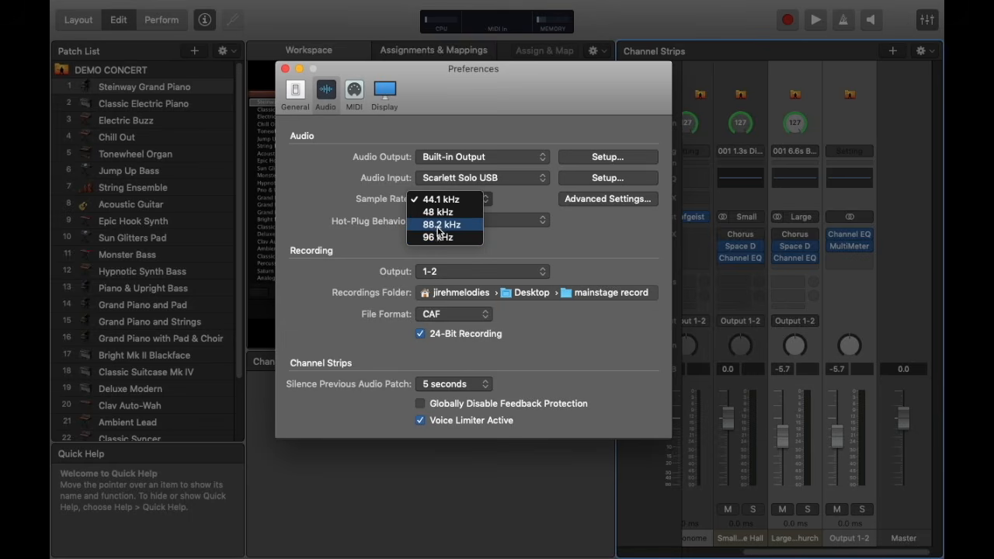
left_click(511, 208)
left_click(475, 200)
left_click(513, 202)
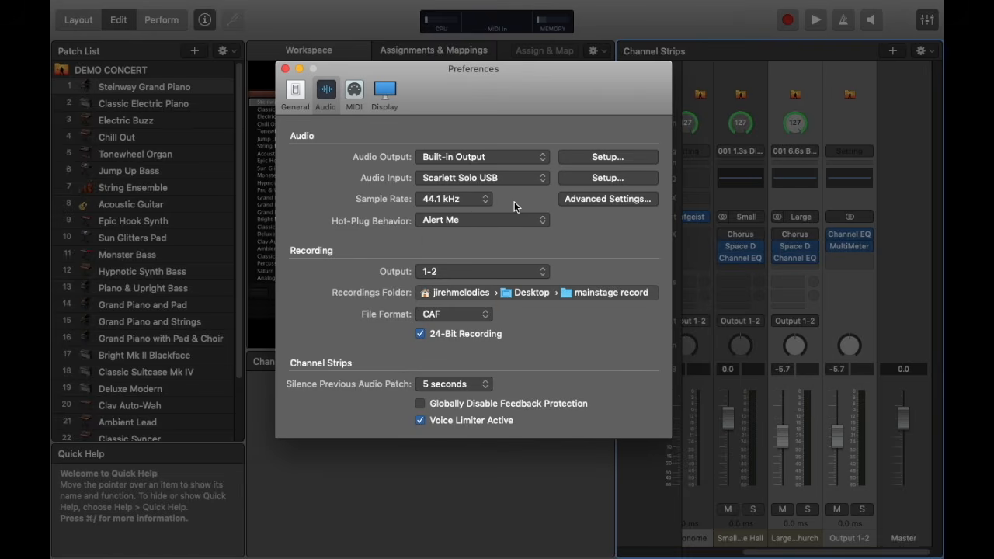
left_click(466, 198)
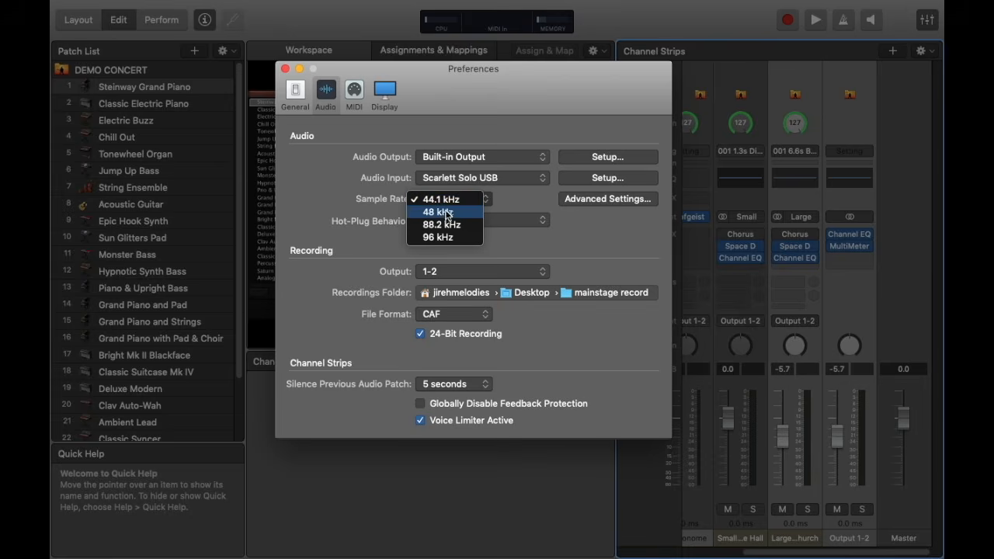
left_click(498, 214)
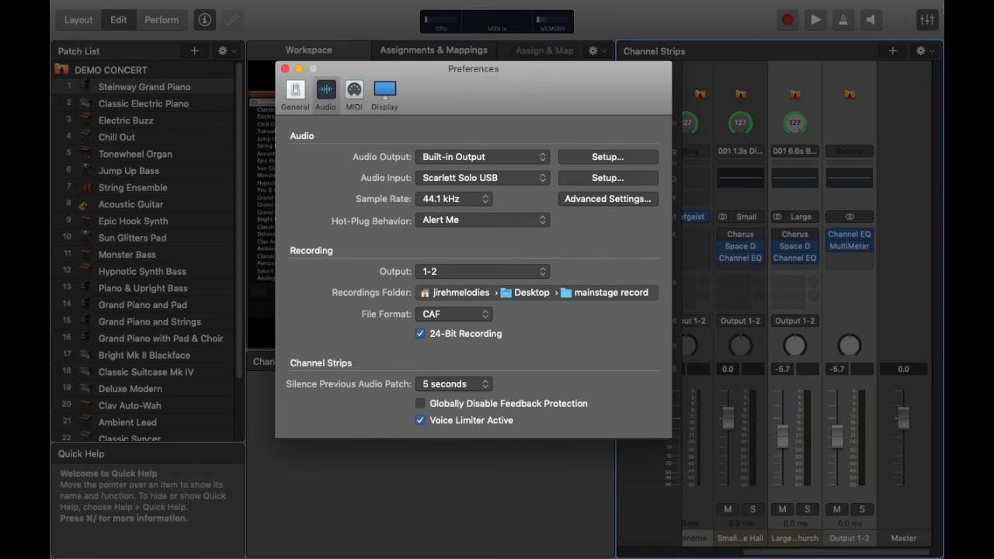
- Set the hot-plug behavior to Automatically Use Device and check its other choices
left_click(466, 220)
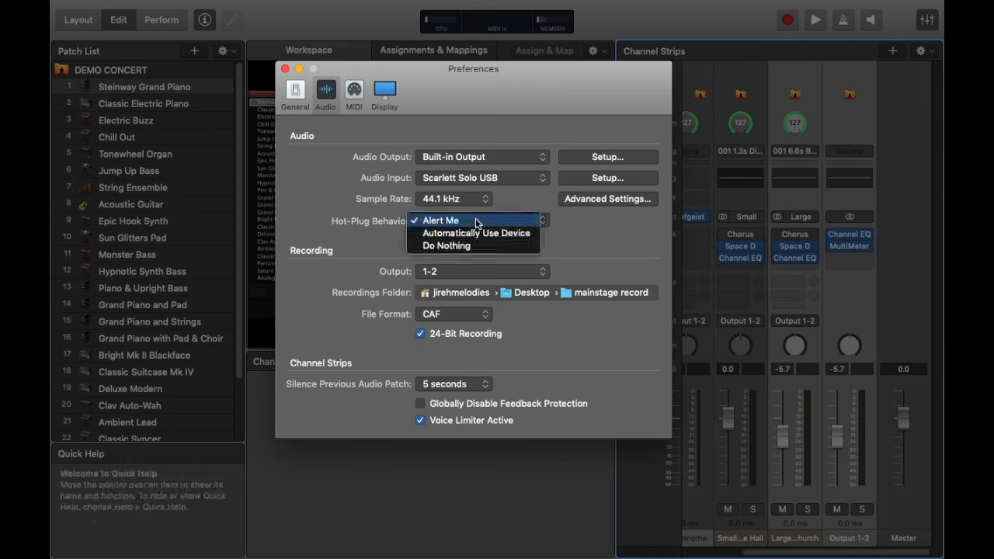
left_click(464, 234)
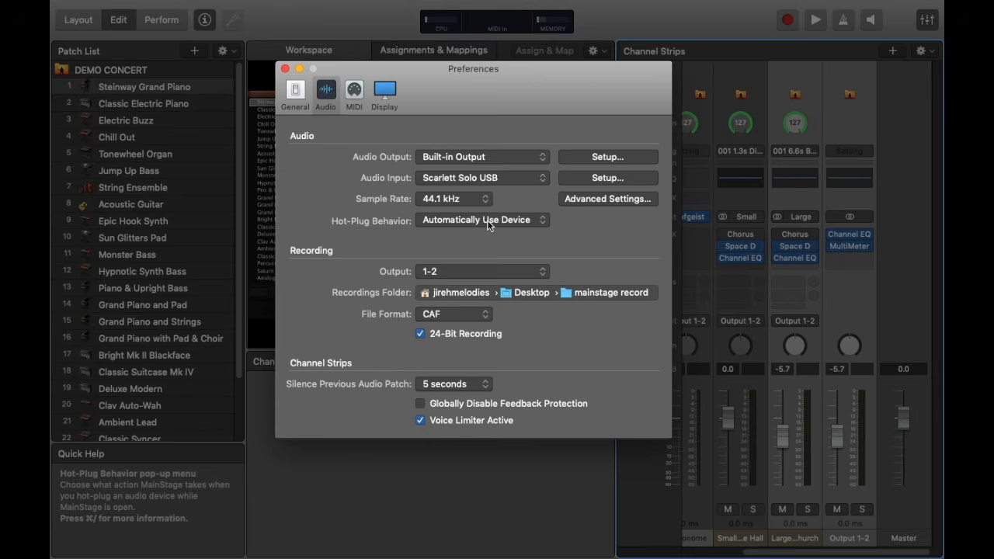
left_click(487, 220)
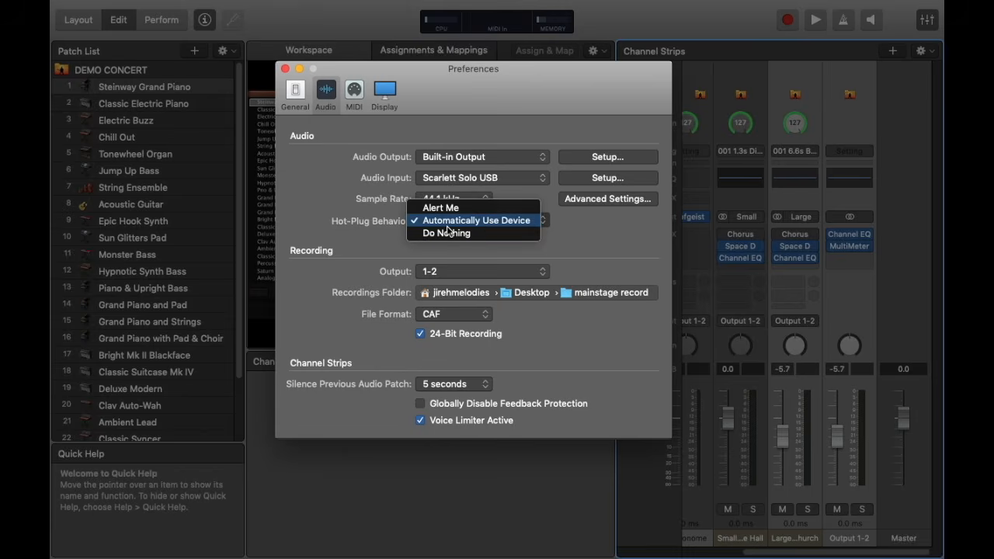
left_click(485, 220)
left_click(485, 218)
left_click(593, 223)
left_click(544, 221)
left_click(612, 223)
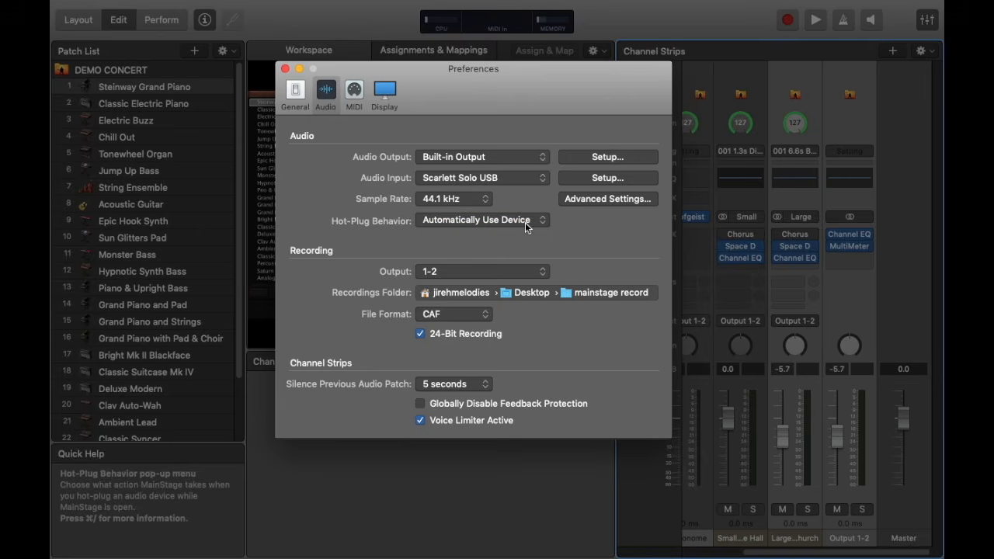
- Check the selectable audio output and input devices, keeping Scarlett Solo USB as the input
left_click(458, 157)
left_click(469, 180)
left_click(469, 178)
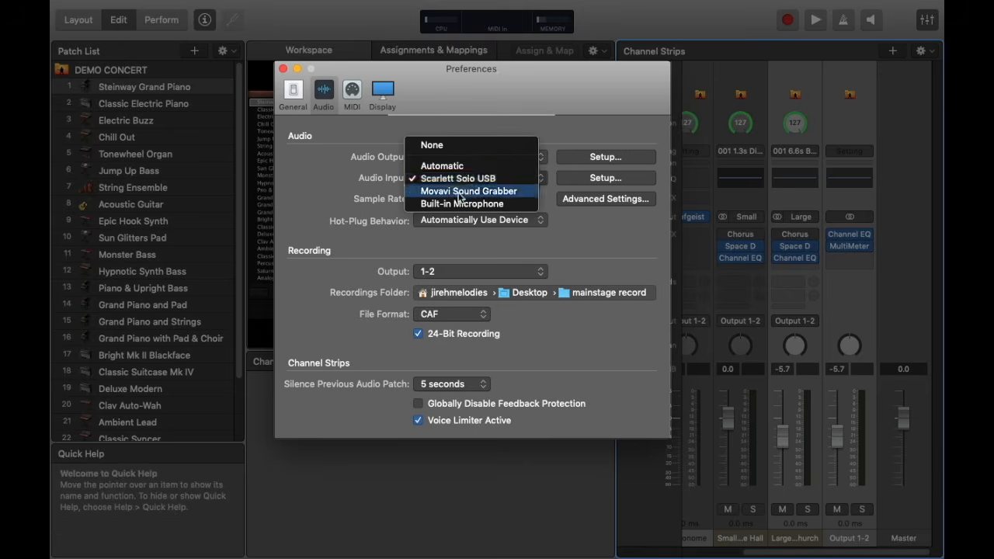
left_click(475, 180)
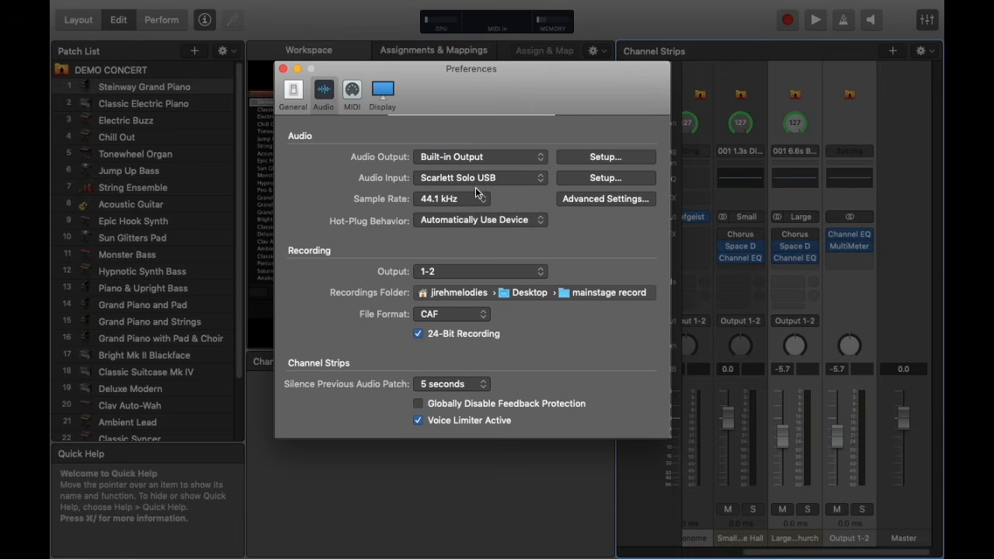
- Try Do Nothing as the hot-plug behavior, and set it back to Alert Me
left_click(478, 221)
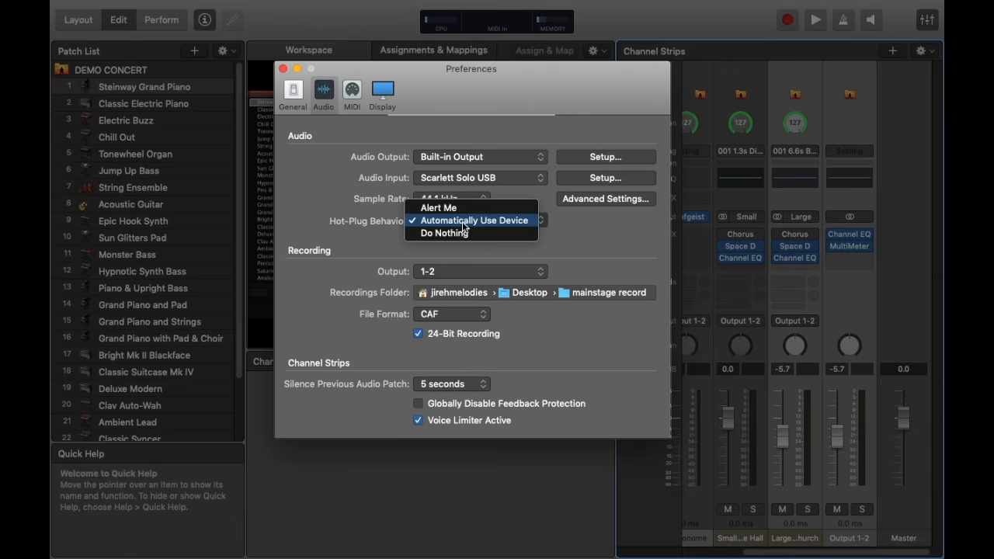
left_click(453, 233)
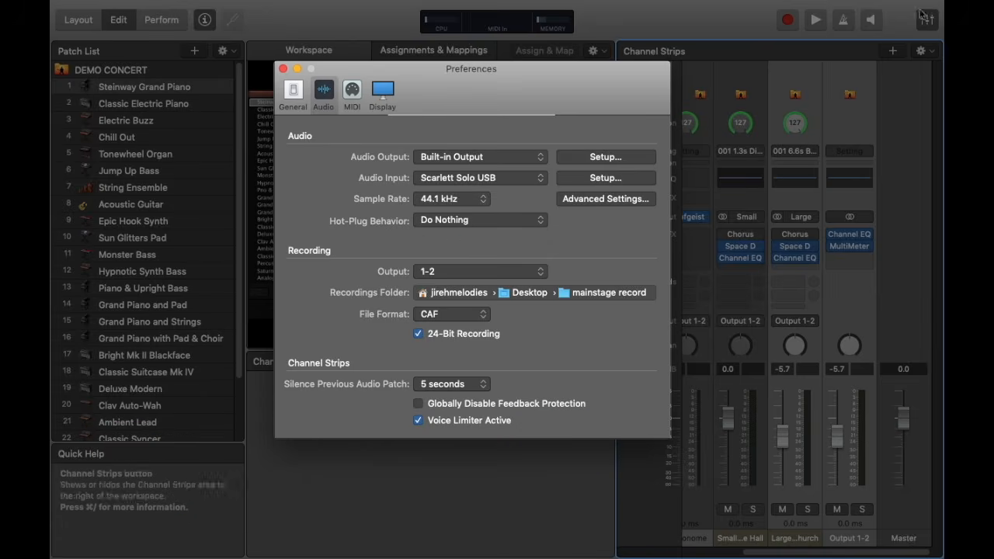
left_click(449, 223)
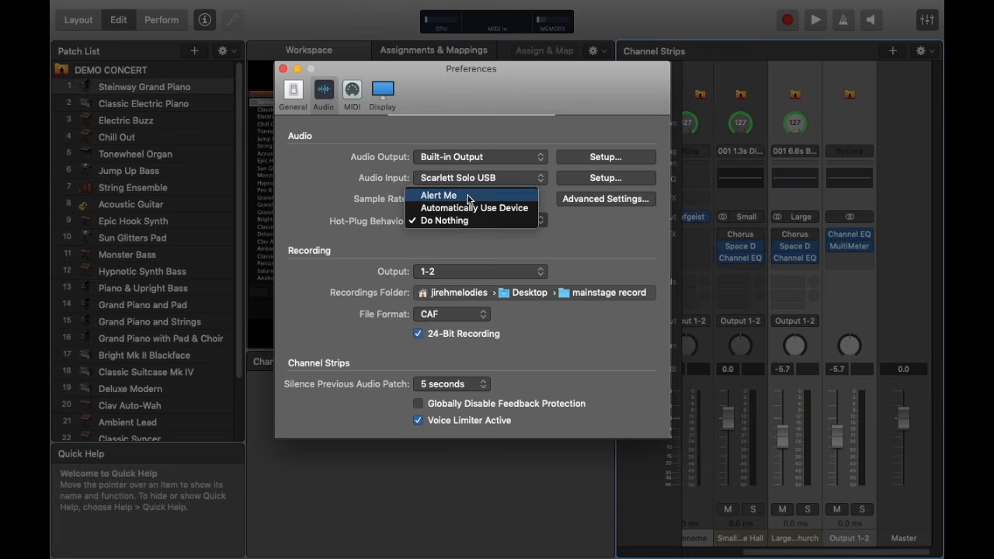
left_click(469, 196)
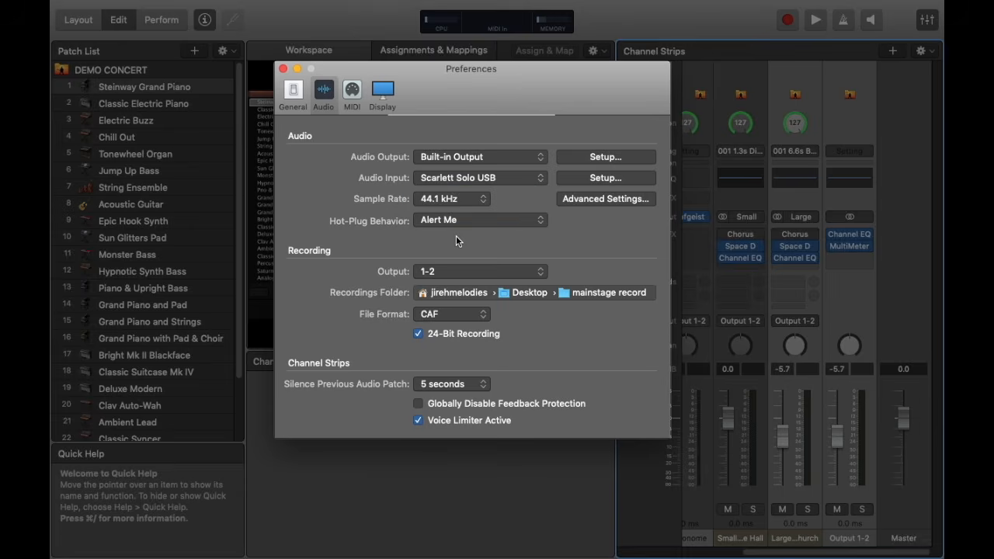
- In the advanced audio settings, try an I/O buffer size of 16 samples and set it to 128 samples
left_click(618, 202)
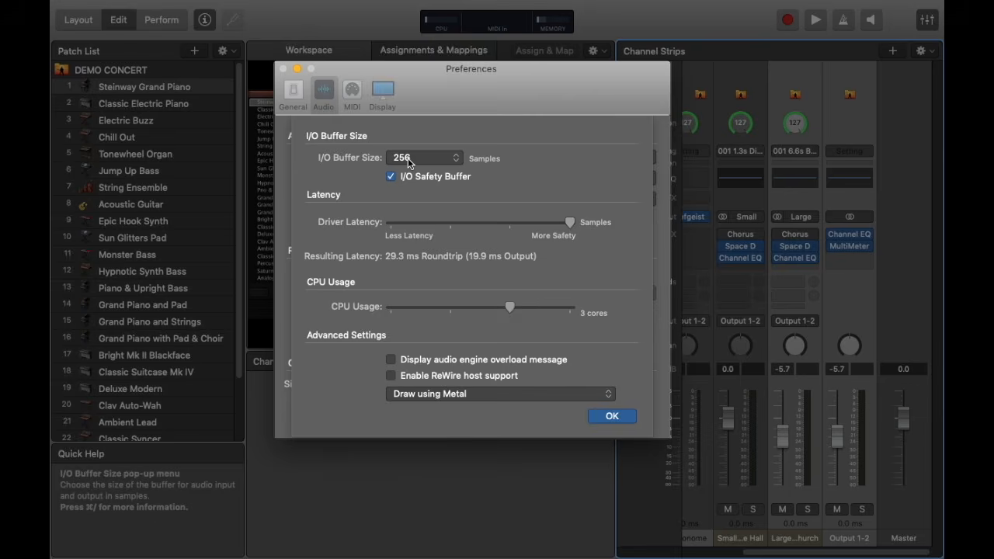
left_click(409, 160)
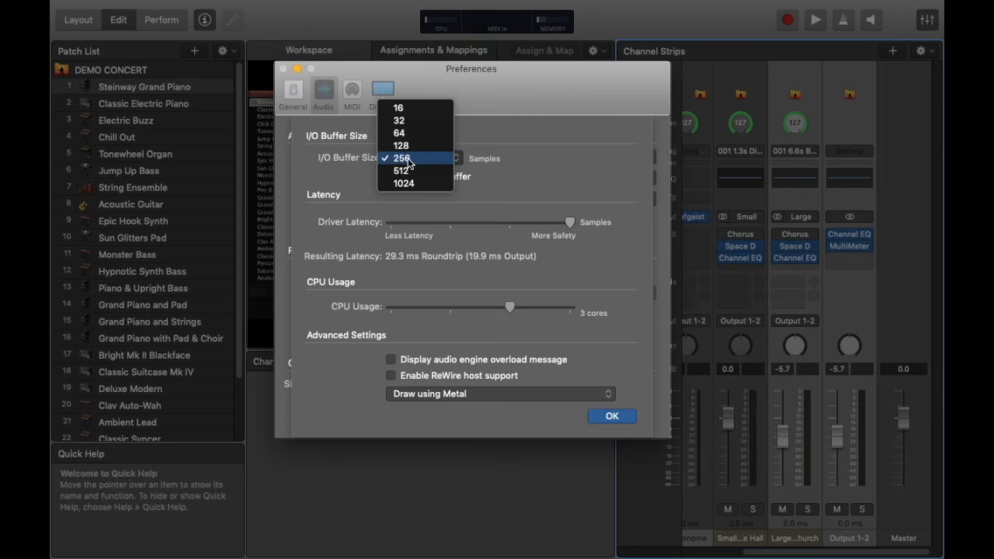
left_click(409, 159)
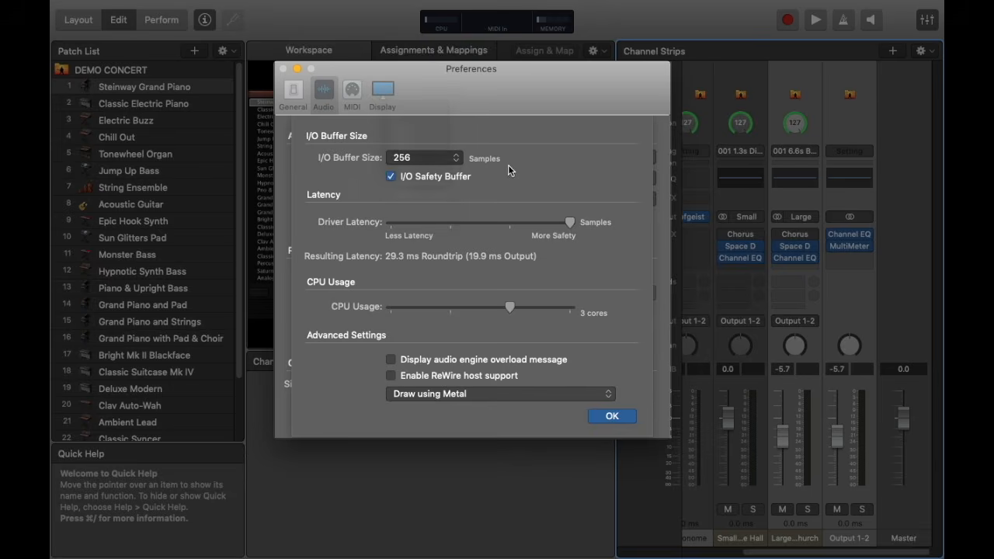
left_click(421, 161)
left_click(399, 106)
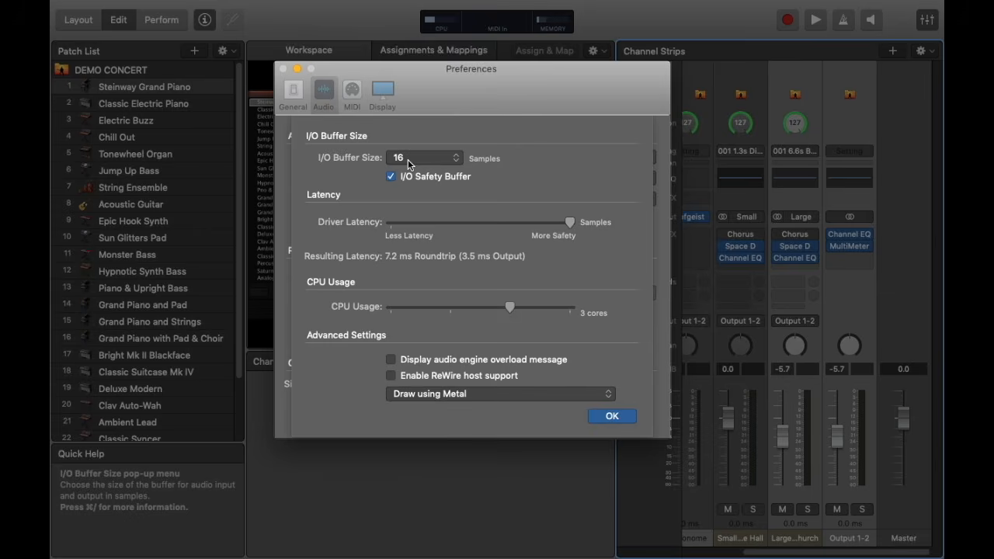
left_click(408, 160)
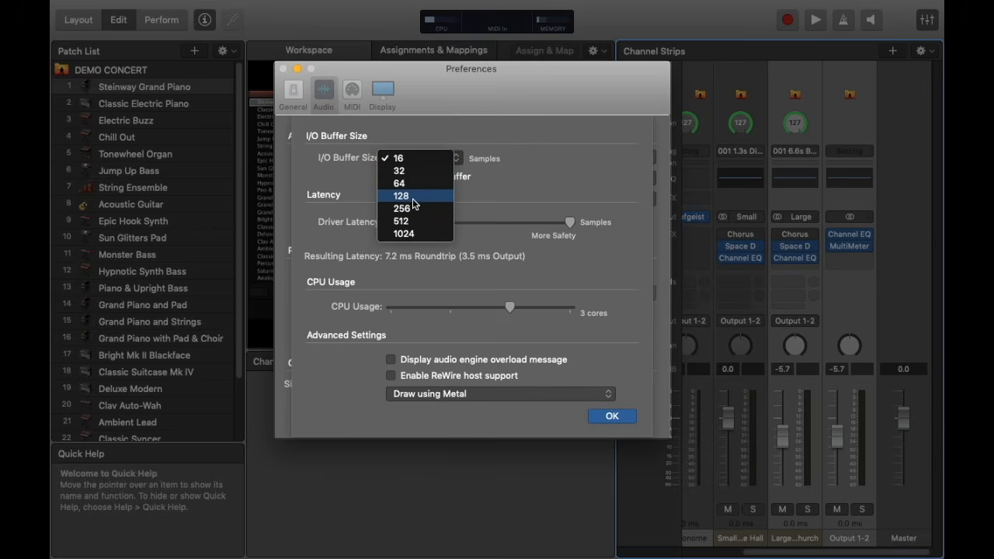
left_click(413, 198)
- Review the I/O buffer size choices from 16 to 1024 samples, keeping 128
left_click(420, 161)
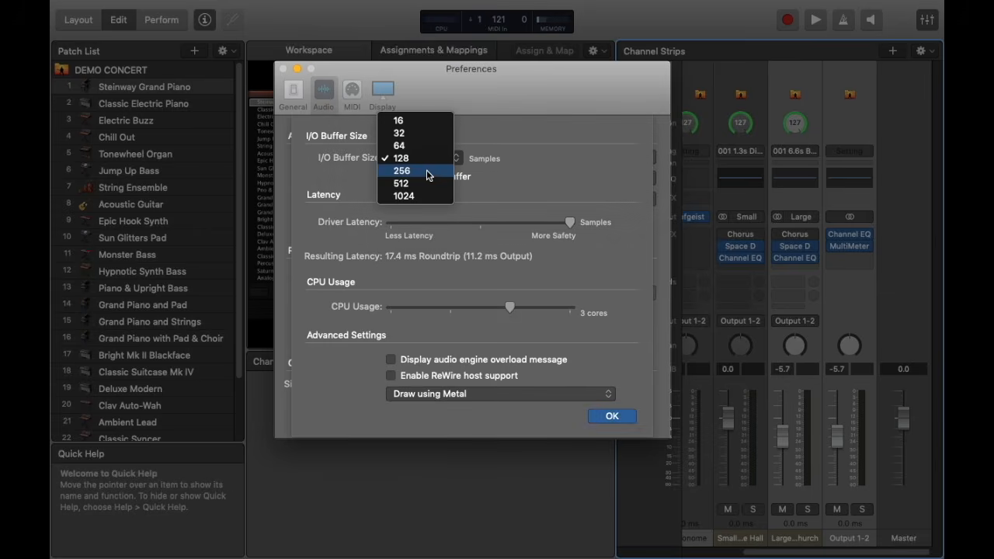
left_click(427, 158)
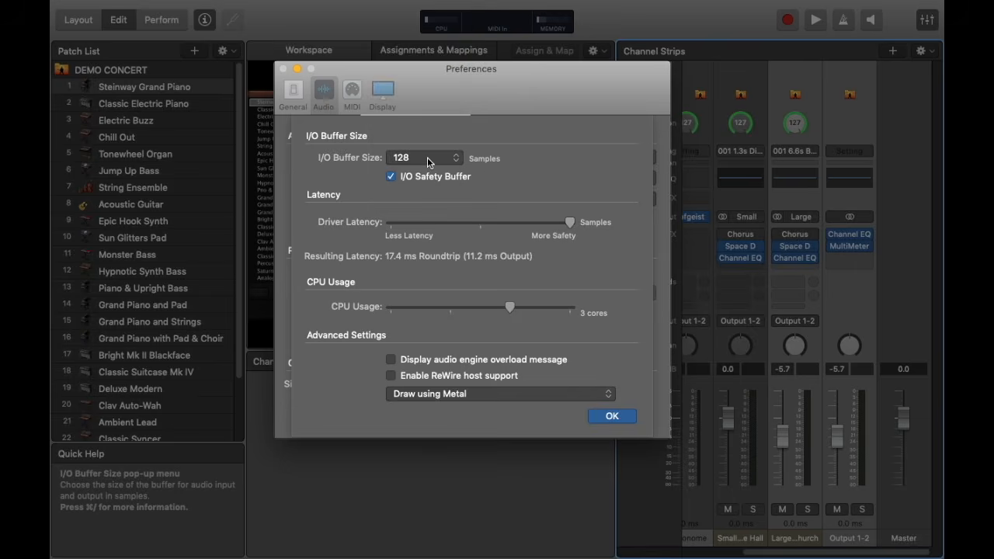
left_click(427, 156)
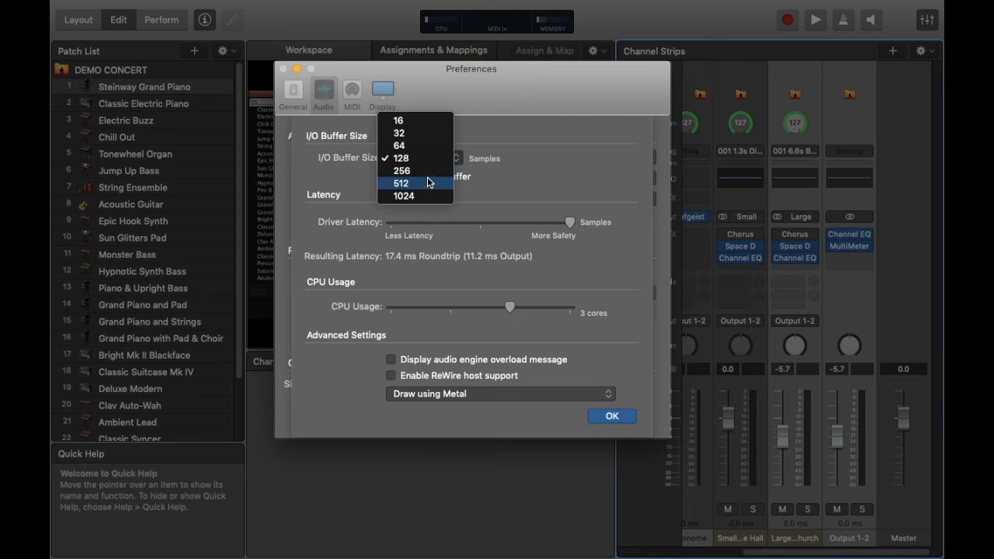
left_click(413, 158)
left_click(413, 156)
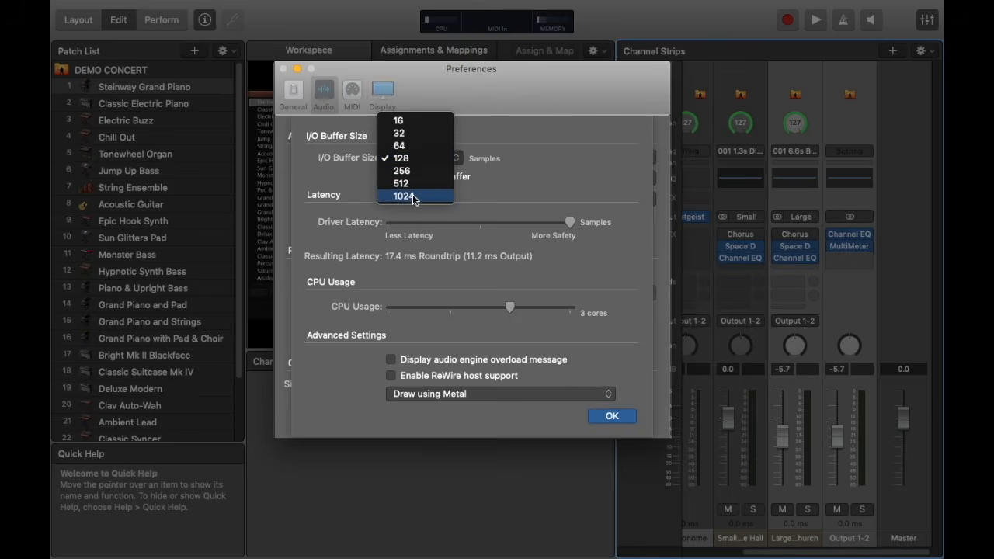
left_click(442, 221)
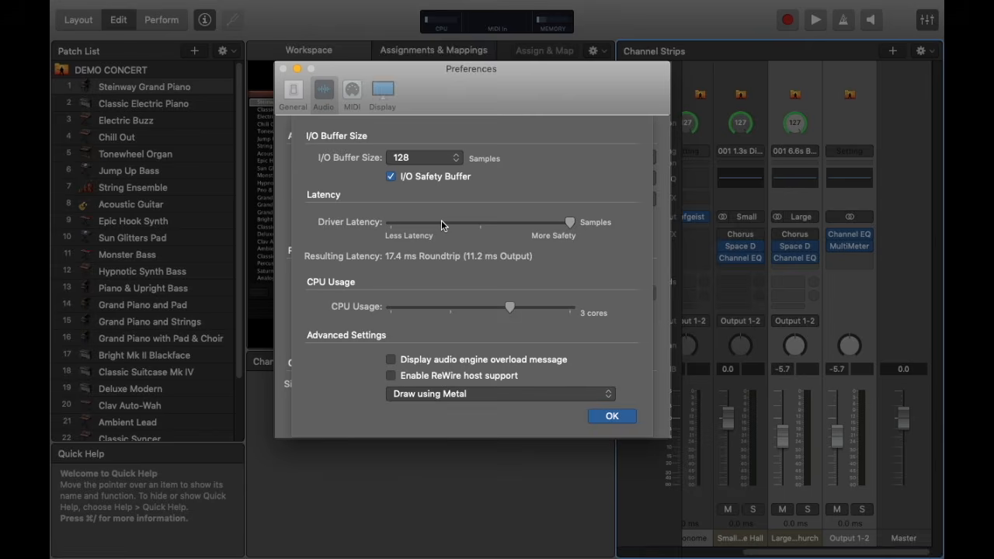
left_click(439, 158)
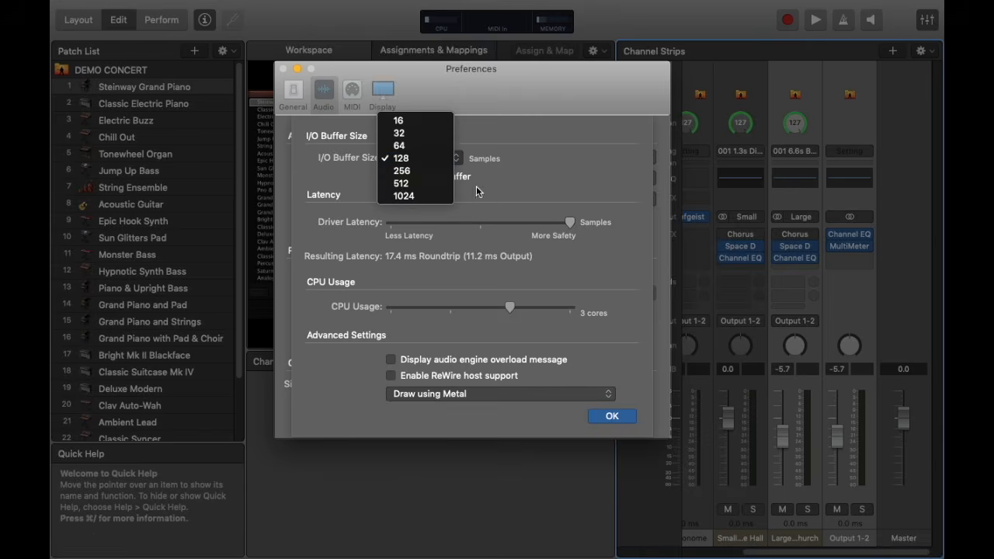
left_click(510, 187)
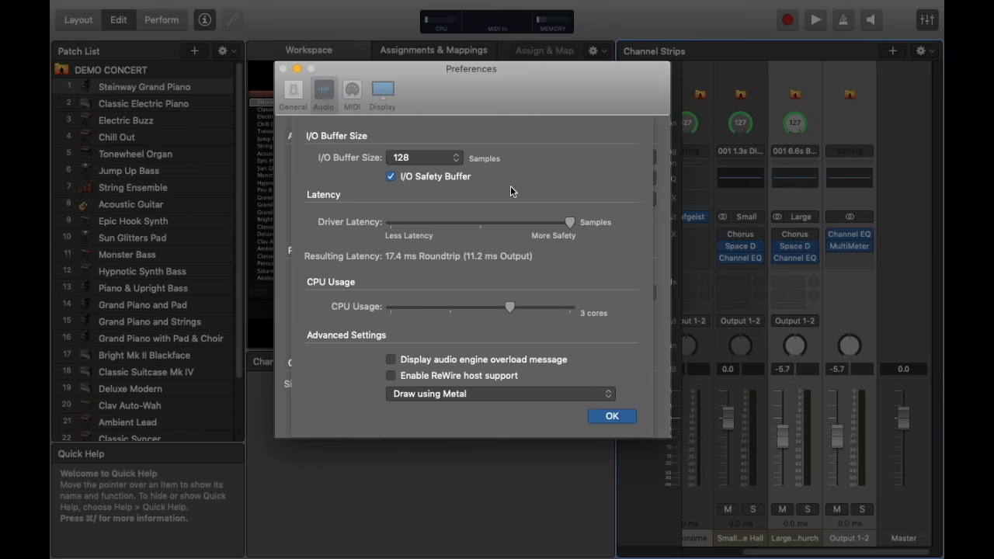
left_click(428, 159)
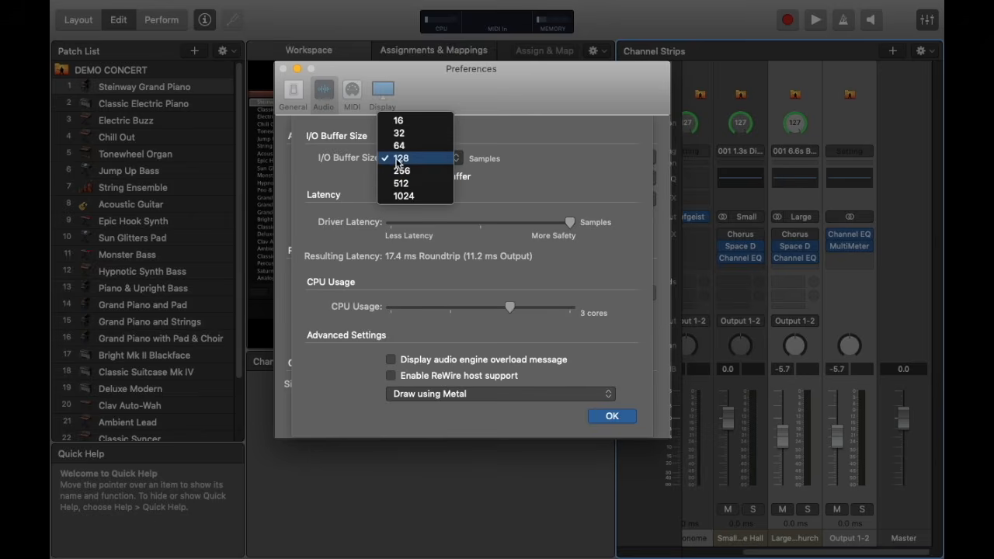
left_click(490, 174)
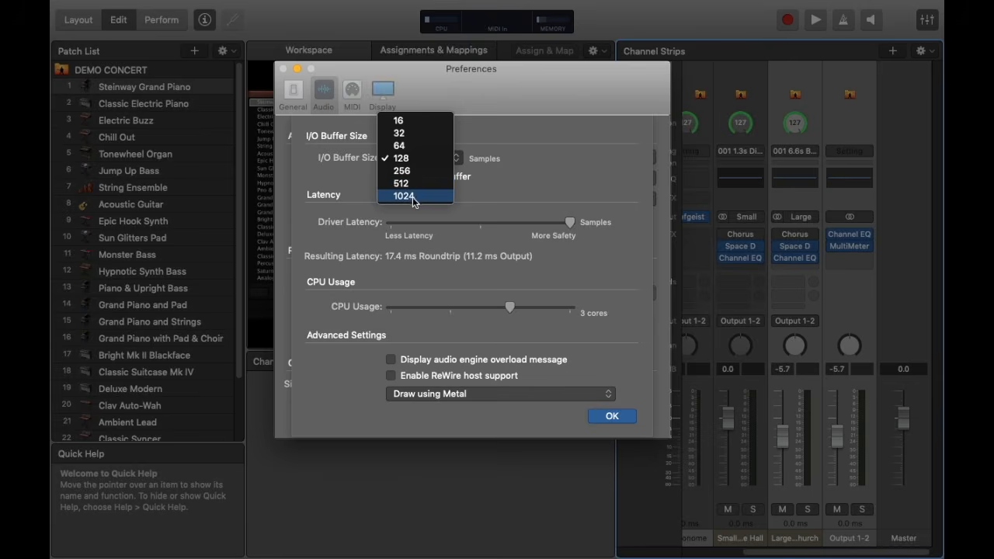
left_click(490, 190)
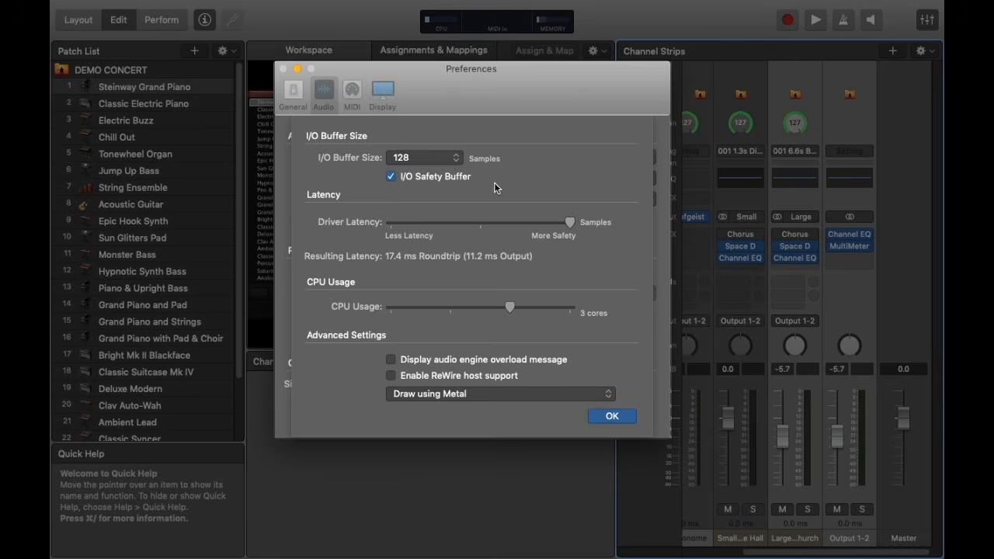
left_click(426, 160)
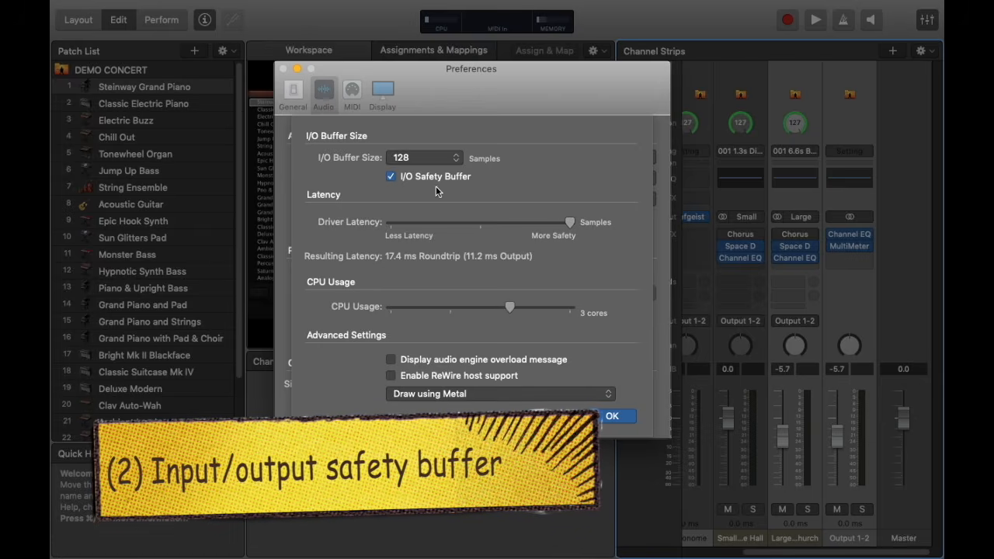
- Examine the I/O Safety Buffer option, turning it off and back on to compare the resulting latency
mouse_move(428, 177)
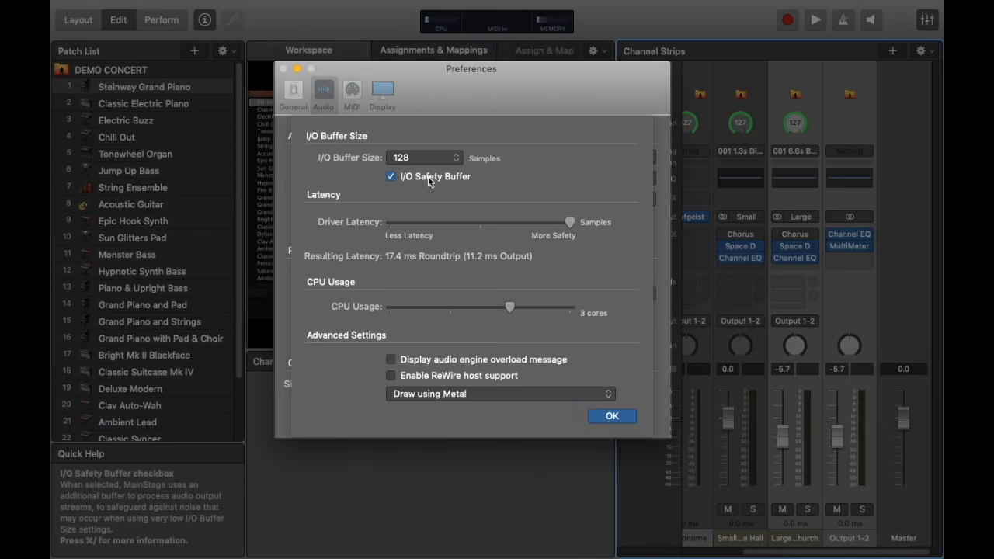
left_click(388, 177)
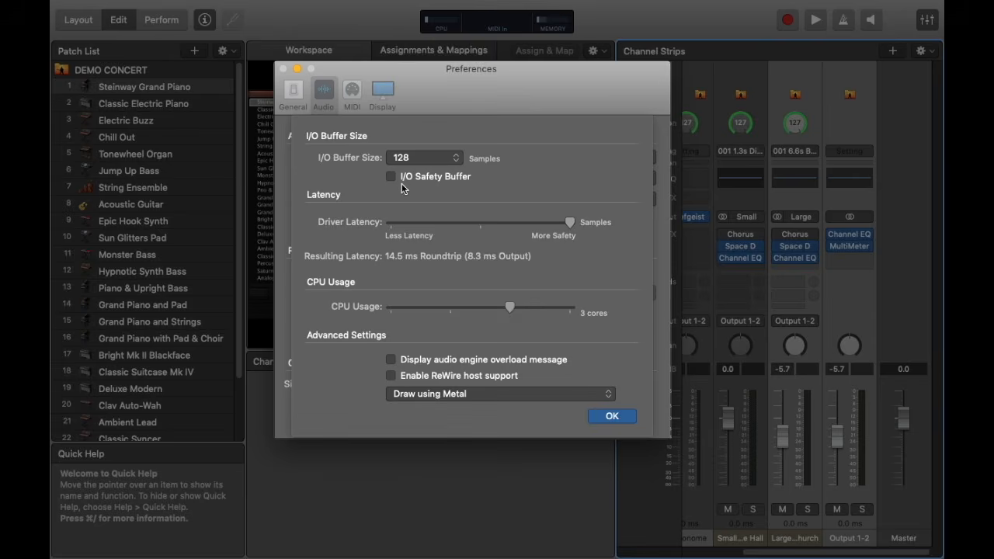
left_click(389, 178)
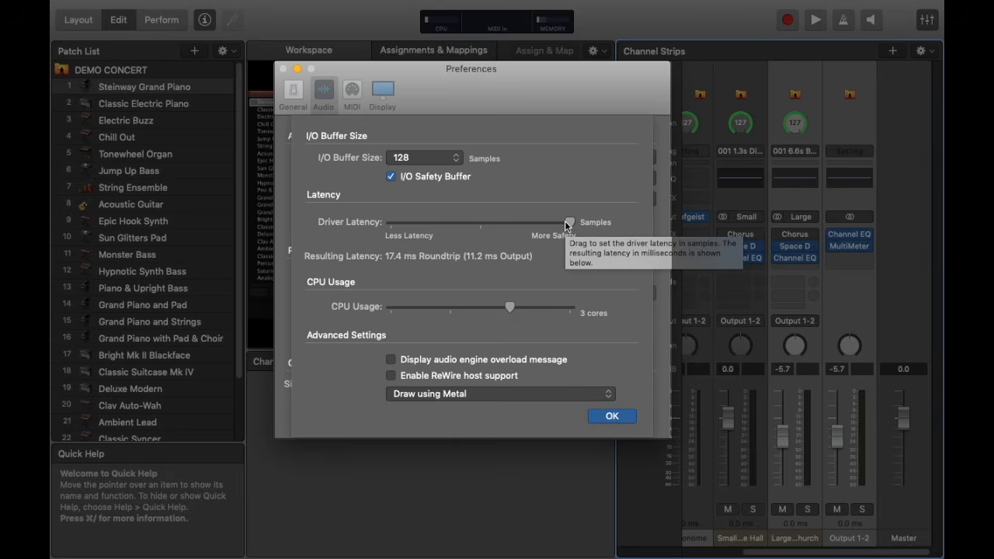
- Try the driver latency at its lowest and at its safest setting, and set it to the midpoint
left_click_drag(567, 225, 334, 242)
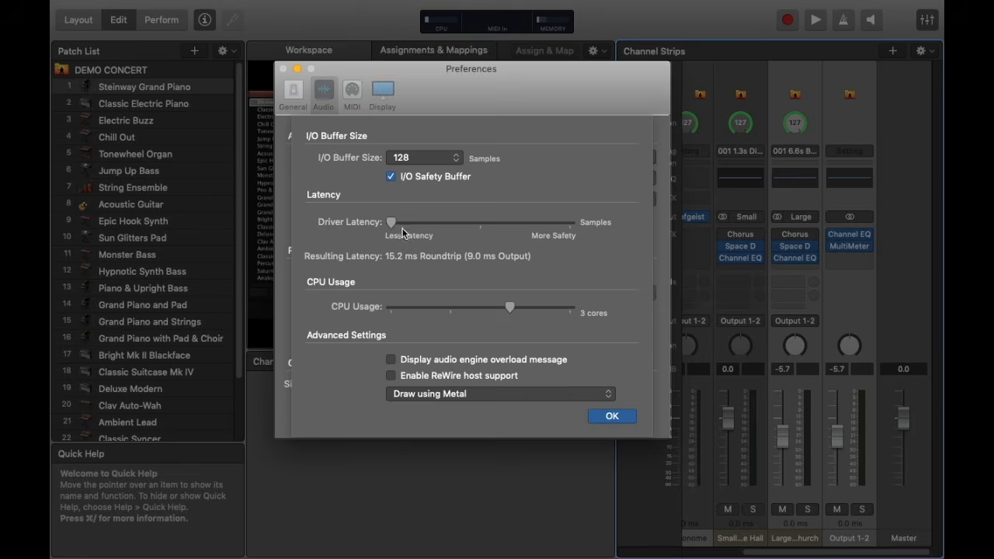
left_click_drag(392, 223, 577, 237)
left_click_drag(568, 223, 480, 221)
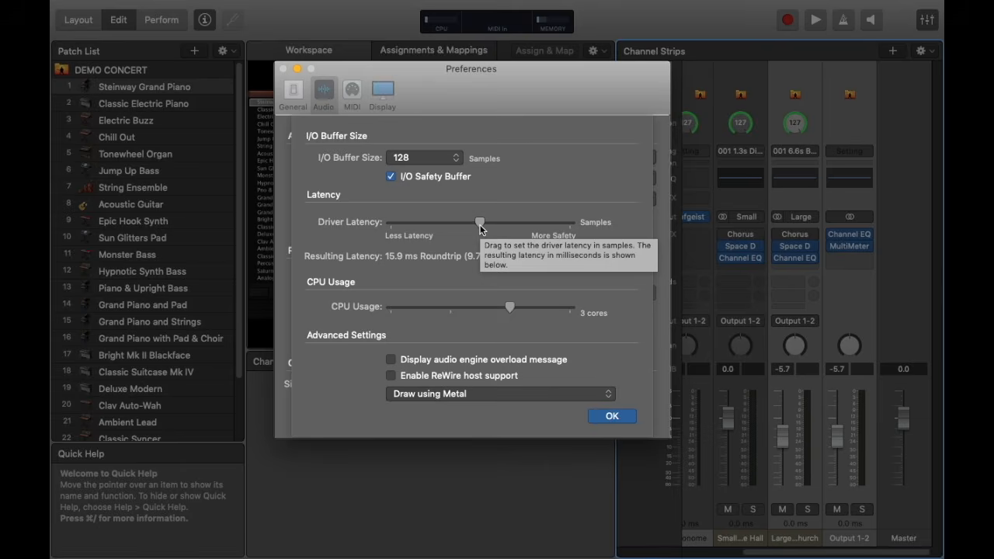
- Set the driver latency to its safest setting and the CPU usage to 4 cores
left_click_drag(480, 223, 570, 224)
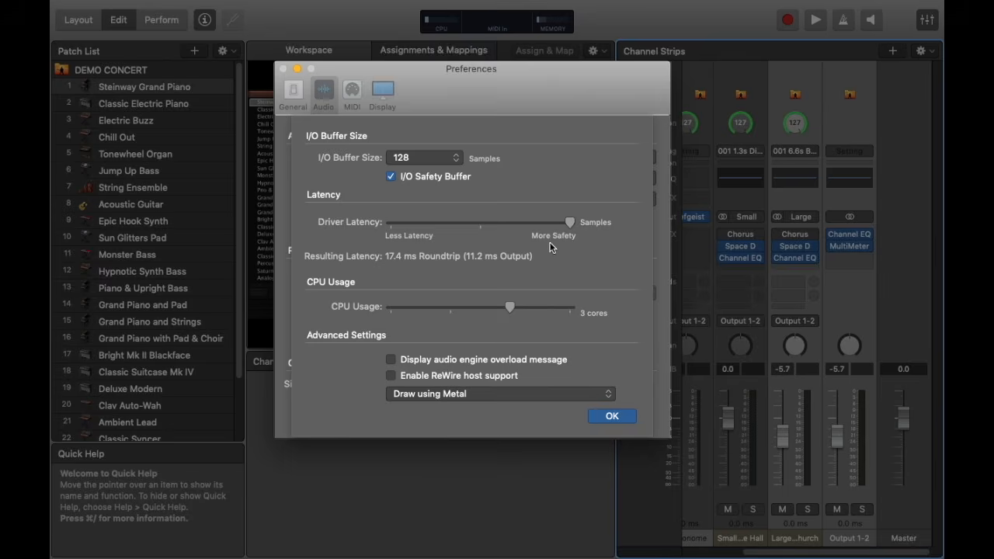
left_click(569, 224)
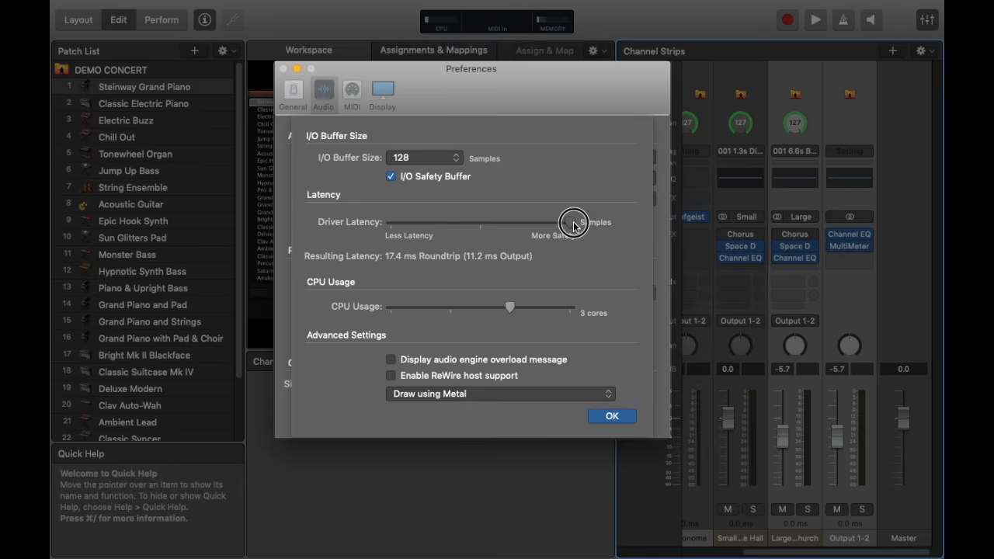
left_click_drag(574, 225, 615, 257)
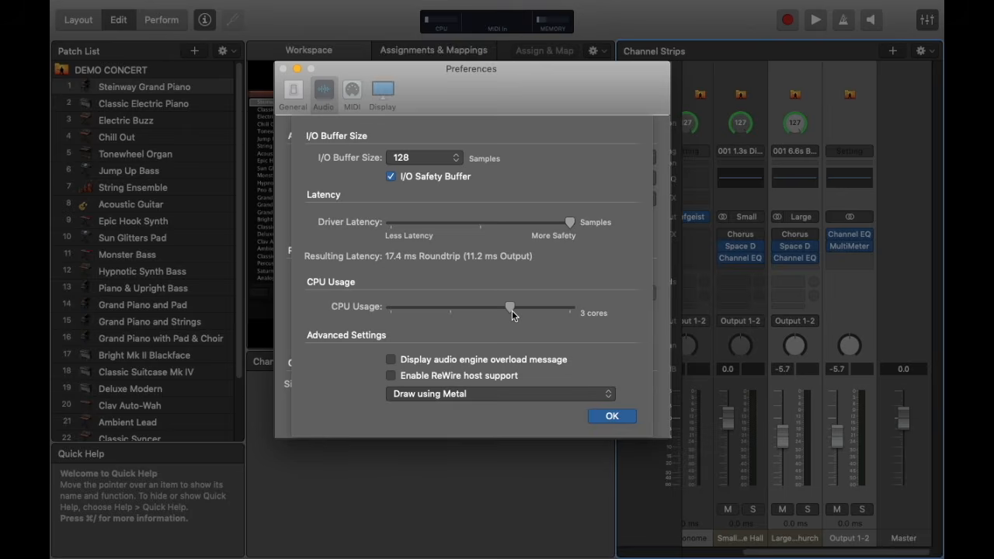
left_click_drag(512, 310, 615, 320)
left_click_drag(569, 307, 579, 310)
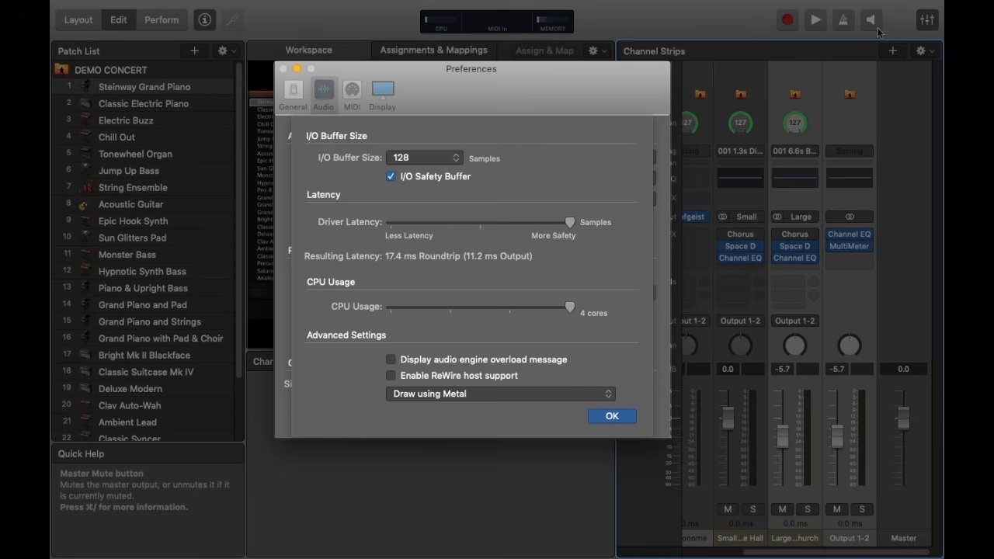
- Turn on the audio engine overload message and check the drawing method options, keeping Metal
left_click(390, 362)
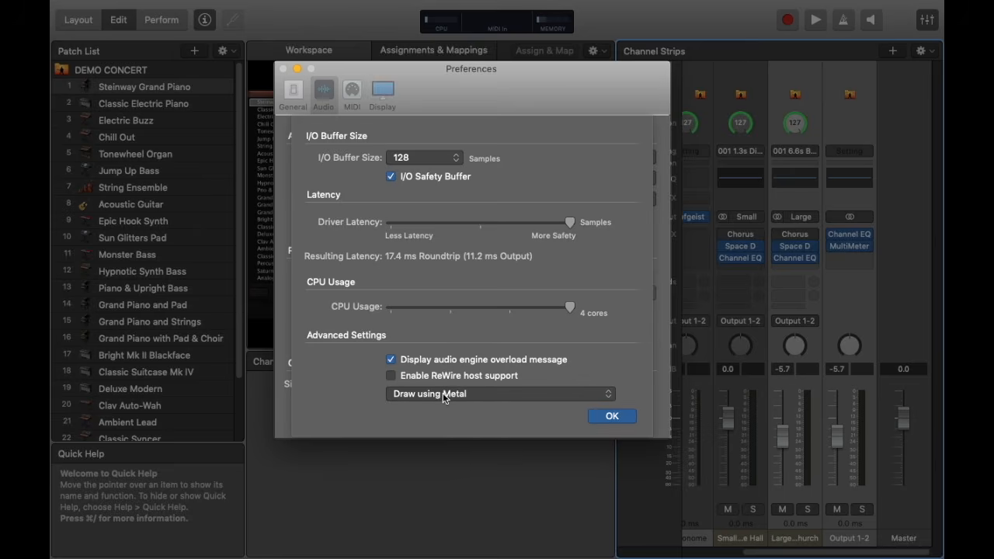
left_click(443, 393)
left_click(443, 393)
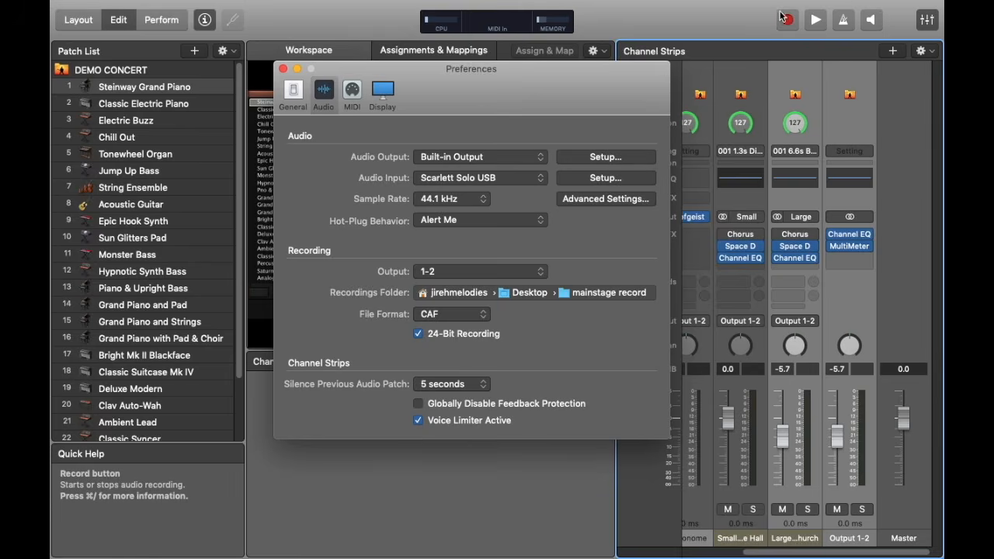
- Try the concert's audio recording control, and choose the mainstage record folder on the Desktop as the recordings folder
left_click(787, 21)
left_click(788, 22)
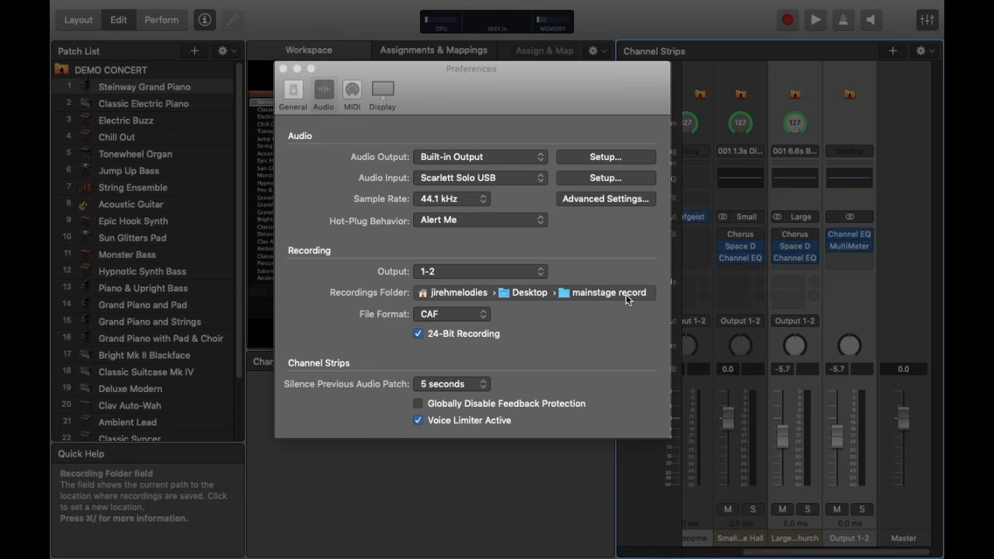
left_click(590, 296)
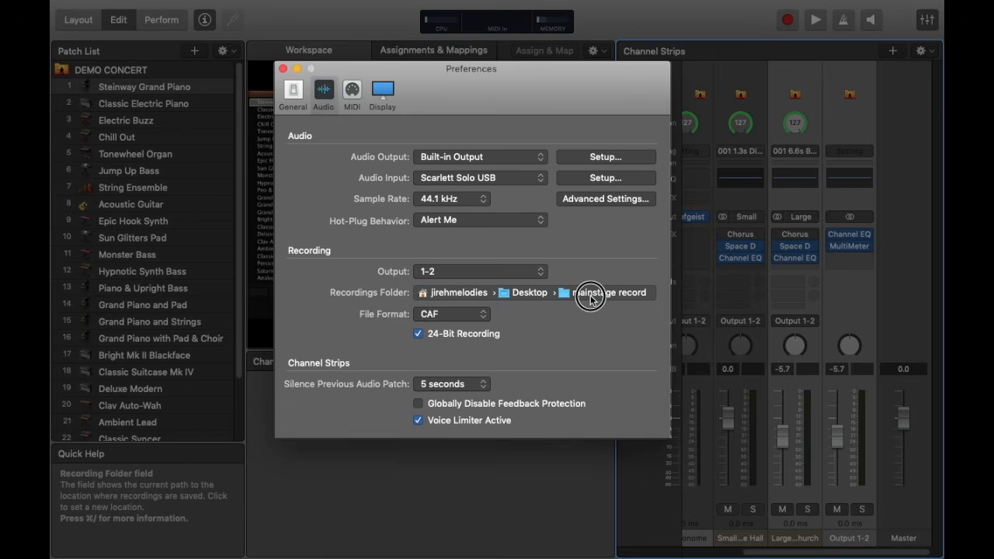
left_click(591, 295)
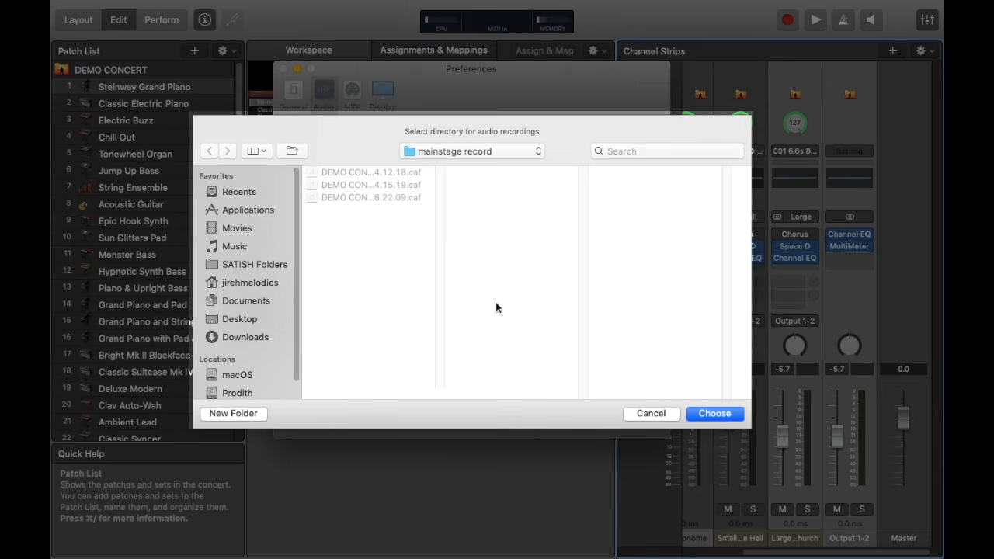
left_click(705, 412)
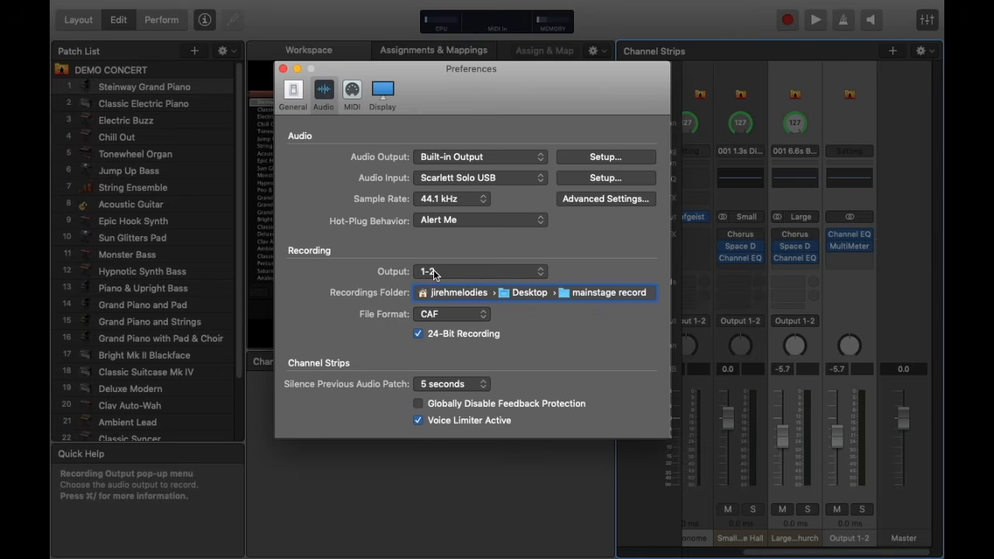
- Examine the recording output choices against the Output 1-2 channel strip, keeping output 1-2
left_click(851, 539)
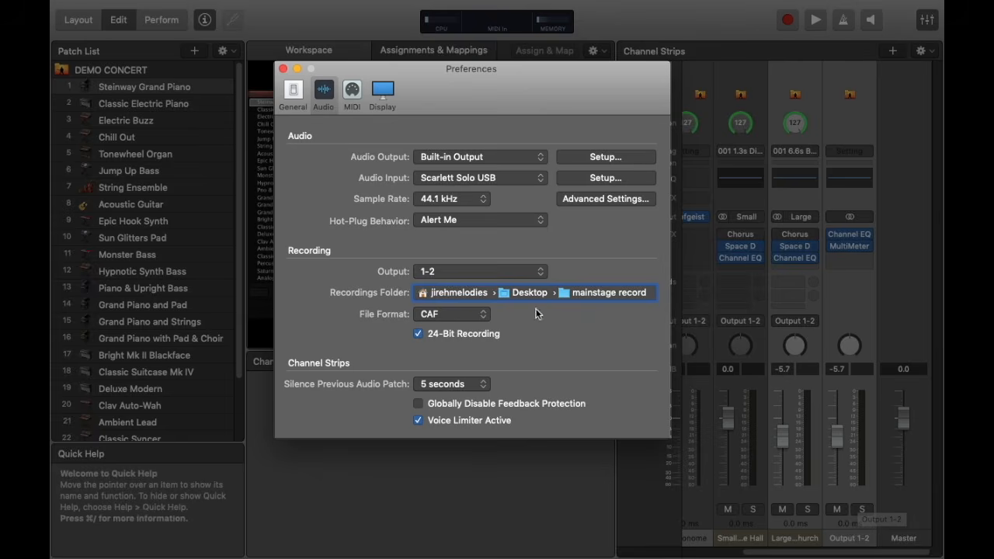
left_click(440, 273)
left_click(469, 275)
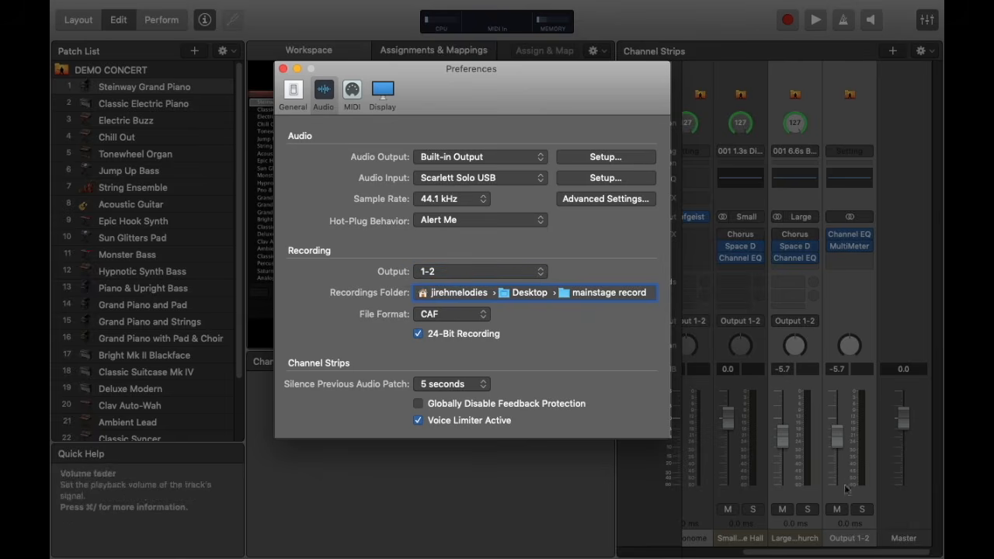
left_click(476, 270)
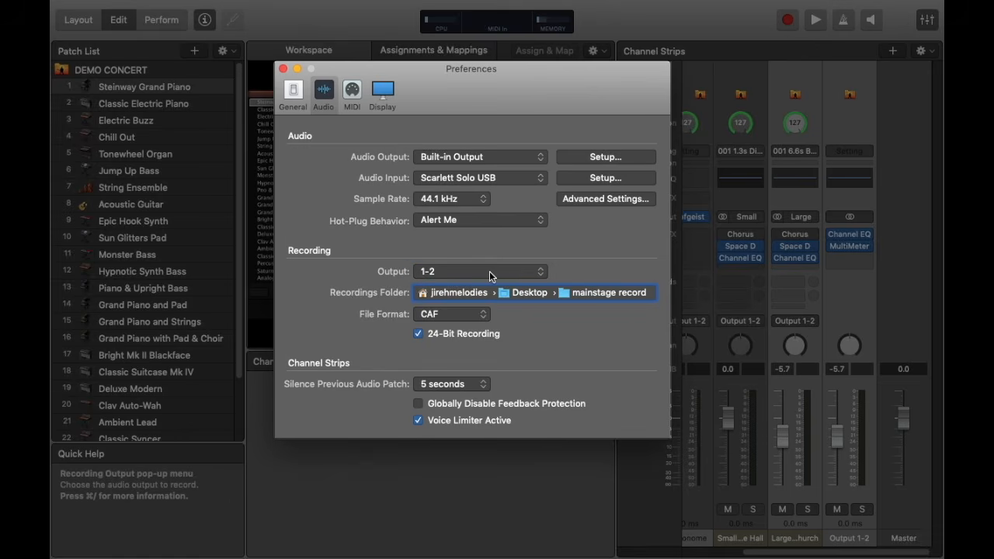
left_click(557, 241)
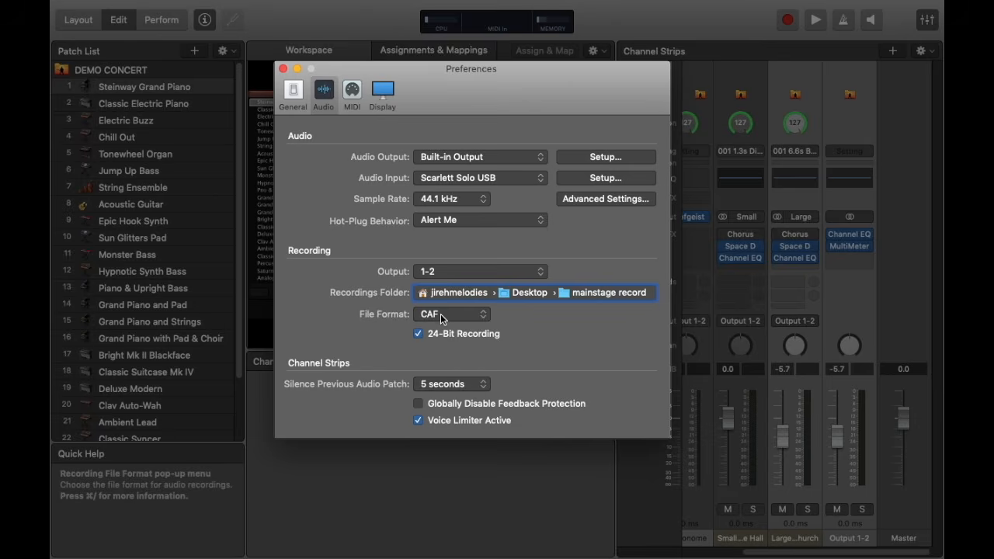
- Review the recording file format choices AIFF, CAF and Wave, keeping CAF
left_click(437, 319)
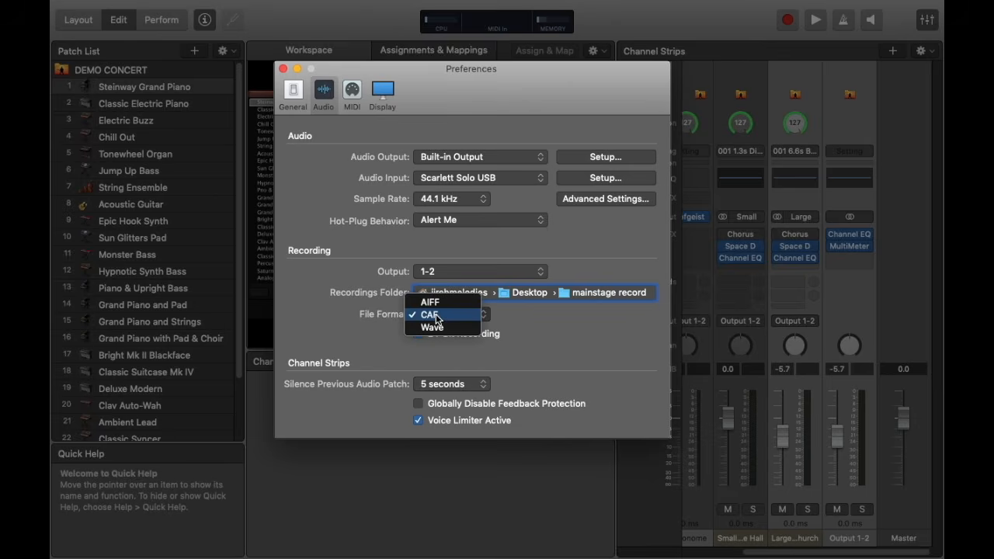
left_click(514, 318)
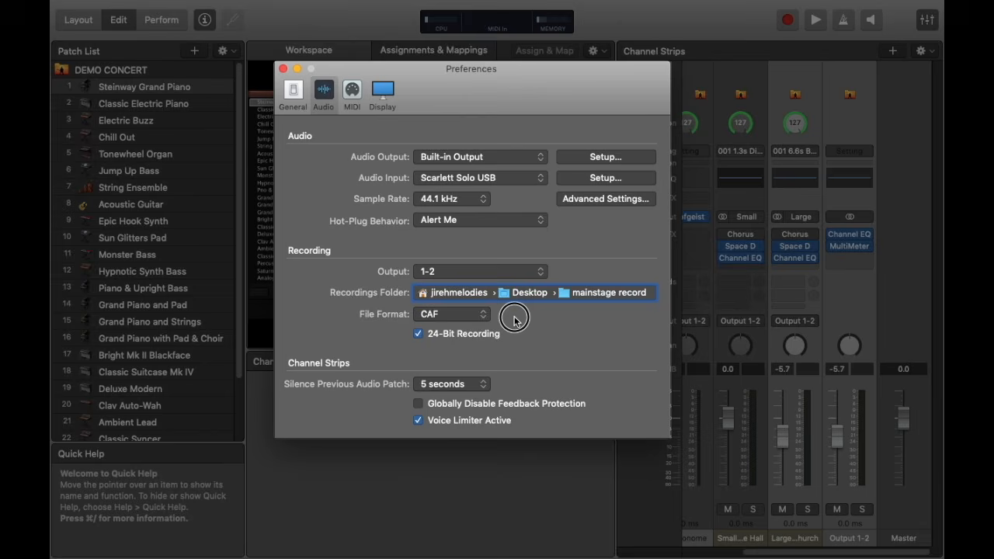
left_click(474, 315)
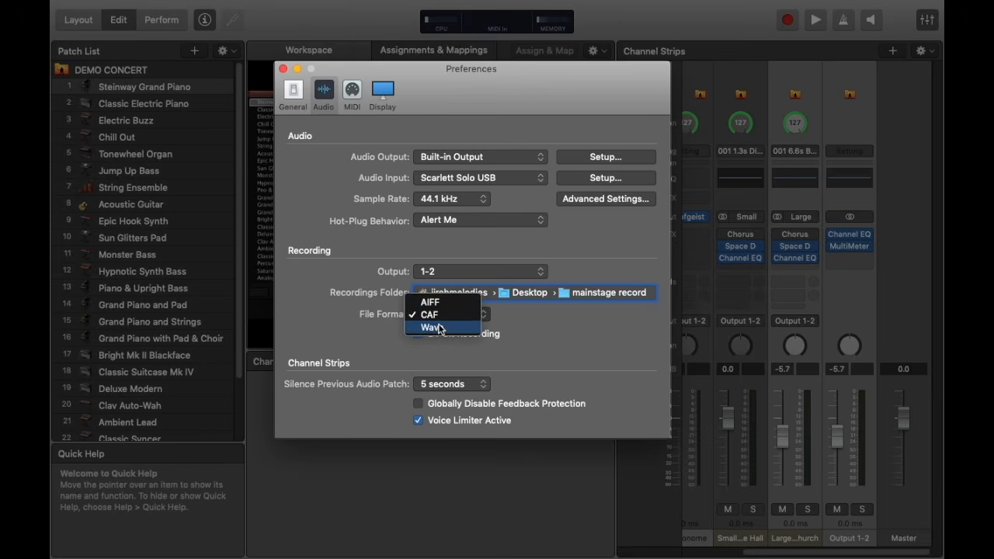
left_click(441, 309)
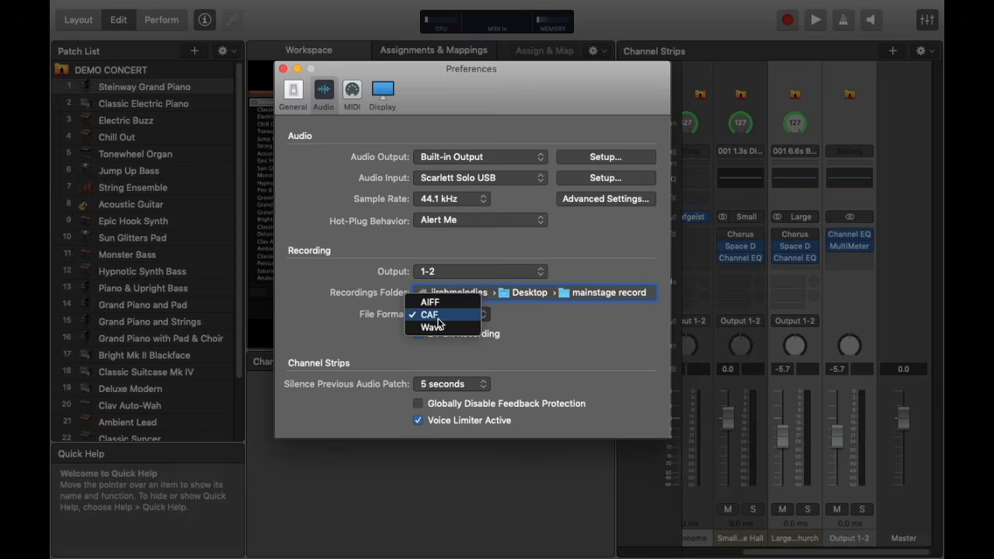
left_click(439, 318)
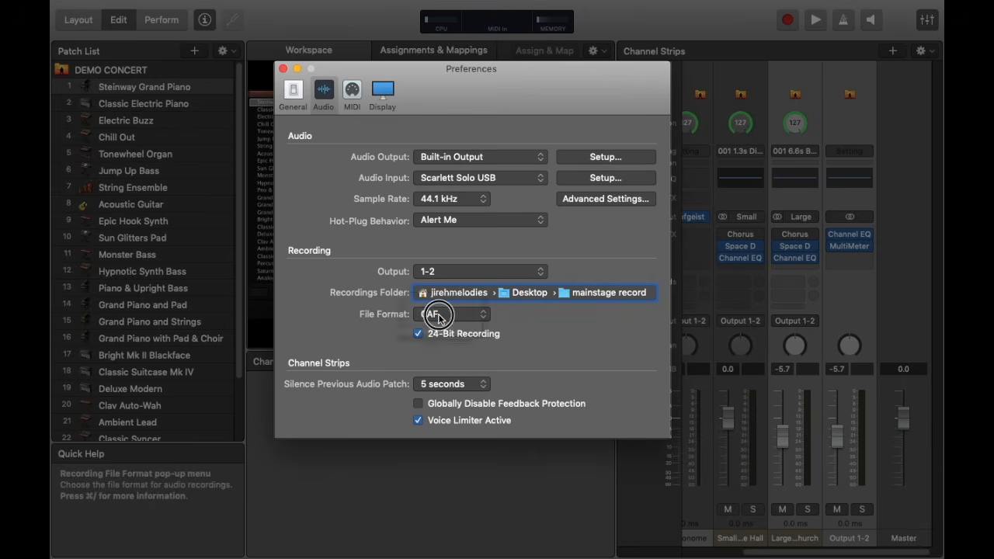
left_click(439, 318)
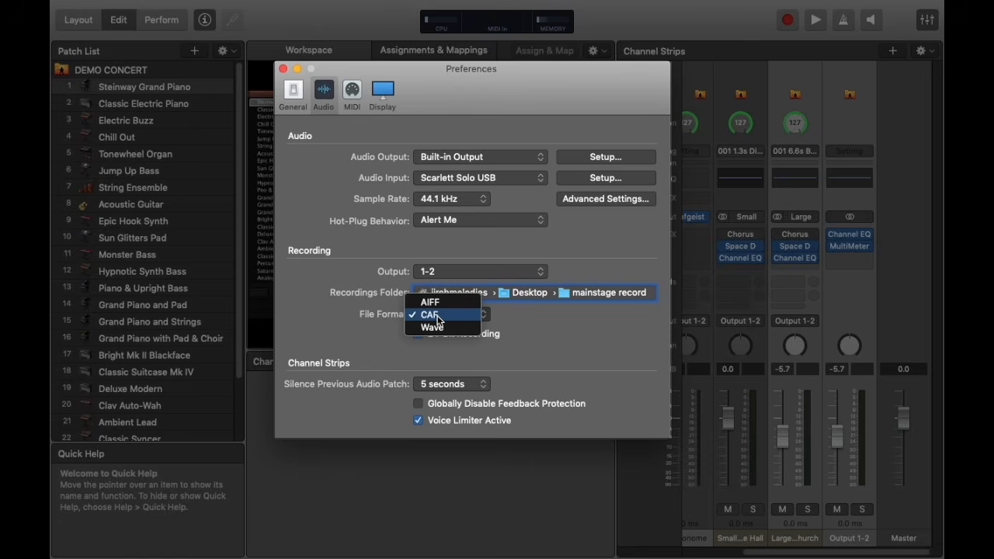
left_click(438, 320)
left_click(439, 319)
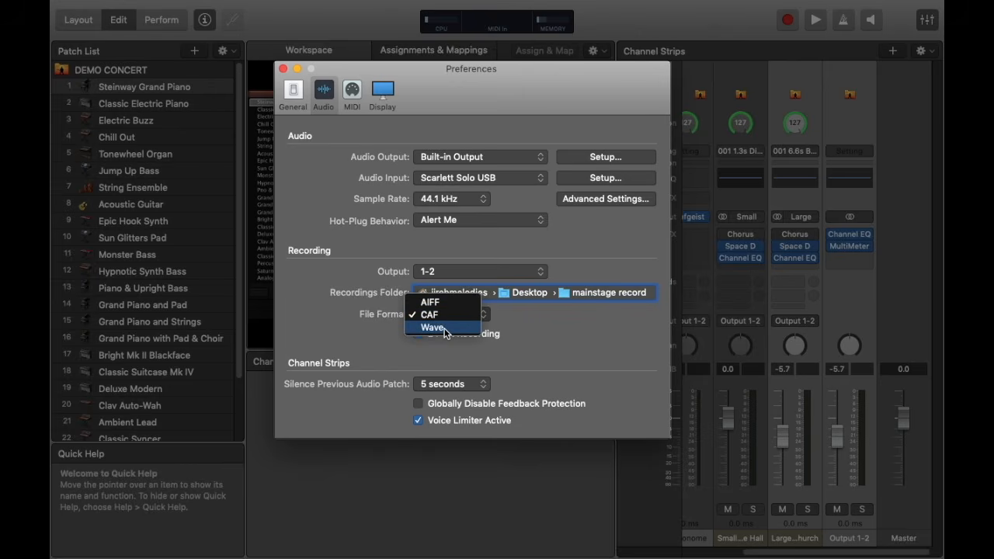
- Try Wave as the recording file format and set it back to CAF
left_click(444, 328)
left_click(443, 314)
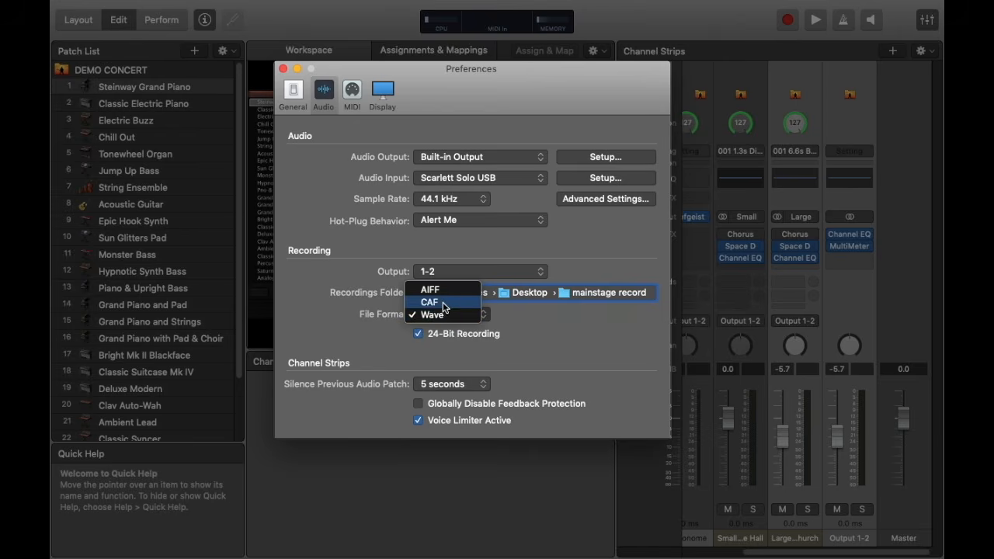
left_click(439, 302)
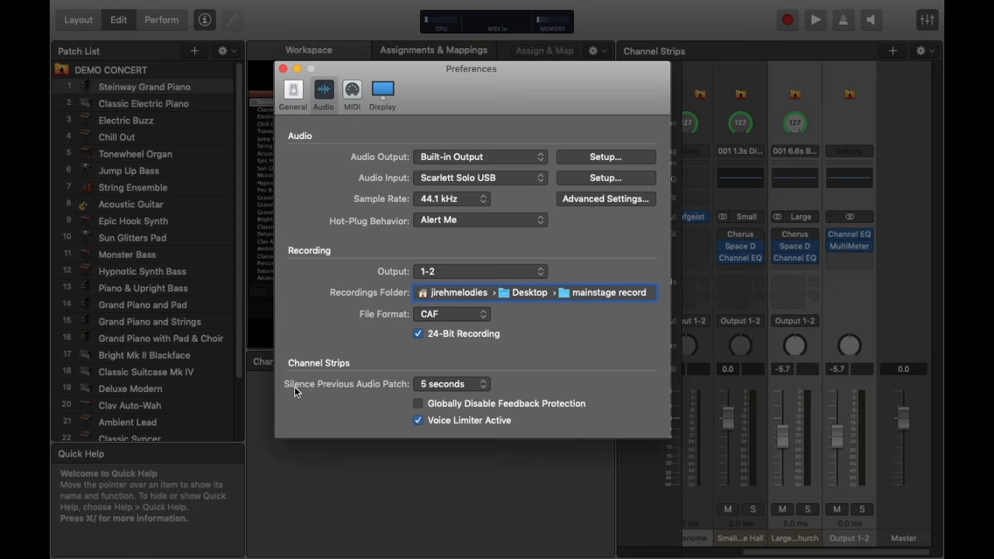
- Try silencing the previous audio patch immediately, and set the delay back to 5 seconds
left_click(446, 384)
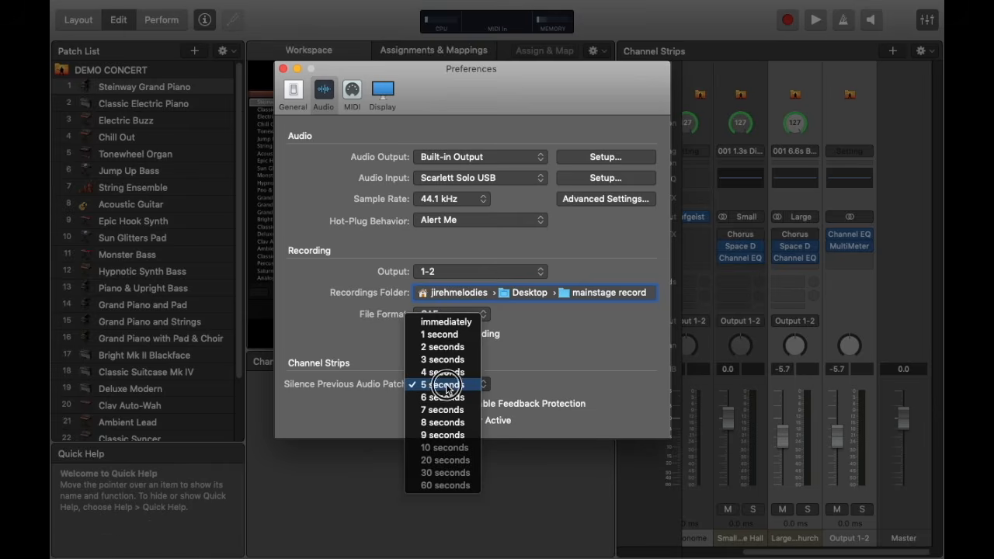
left_click(449, 324)
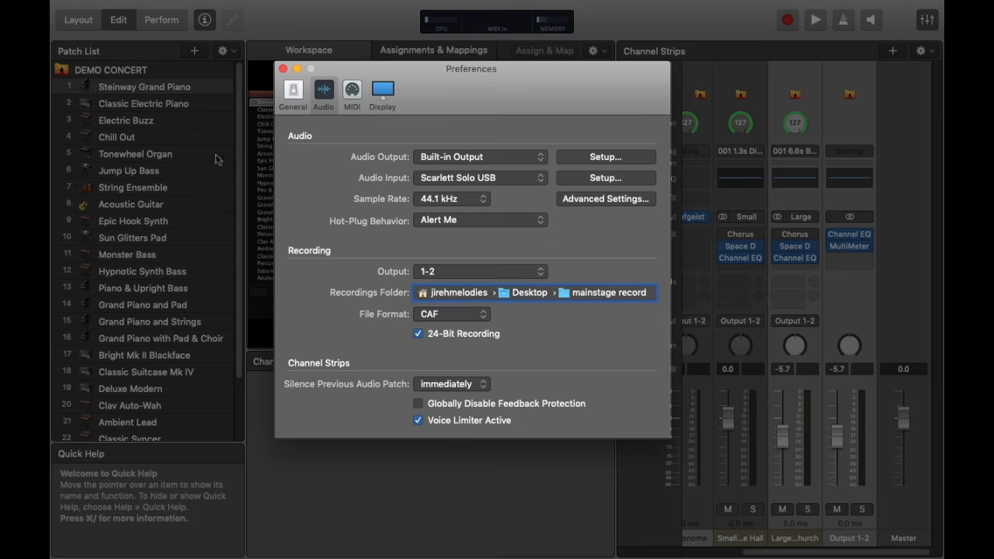
left_click(447, 388)
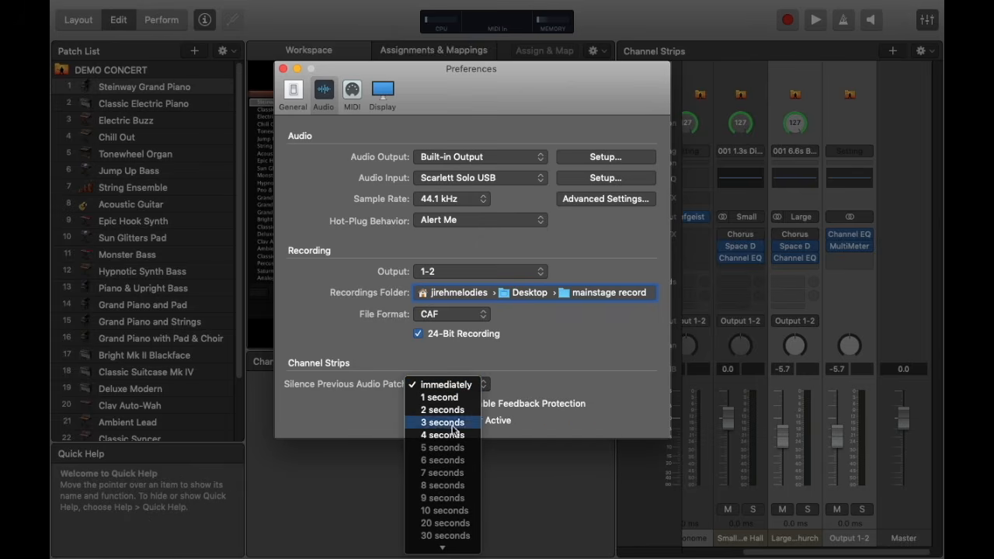
left_click(445, 448)
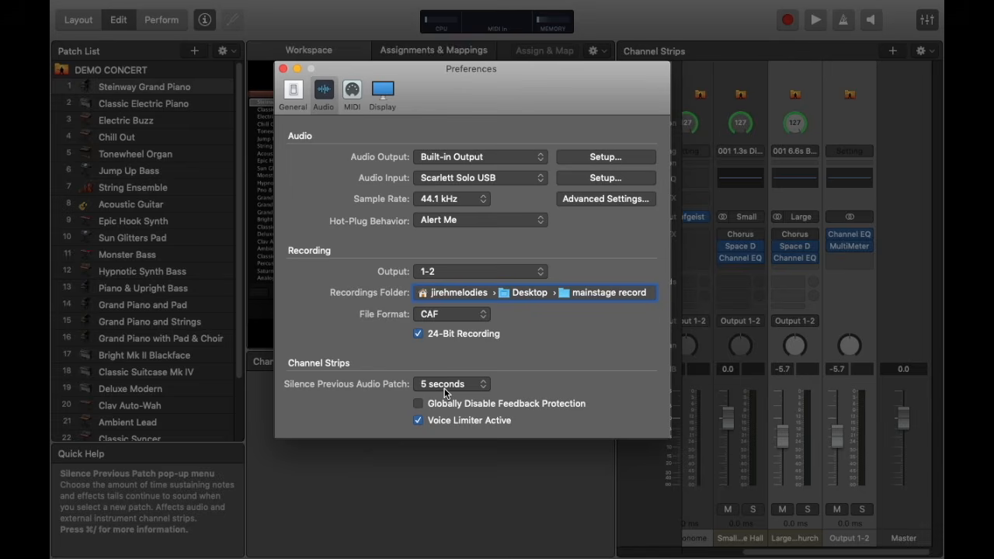
left_click(445, 384)
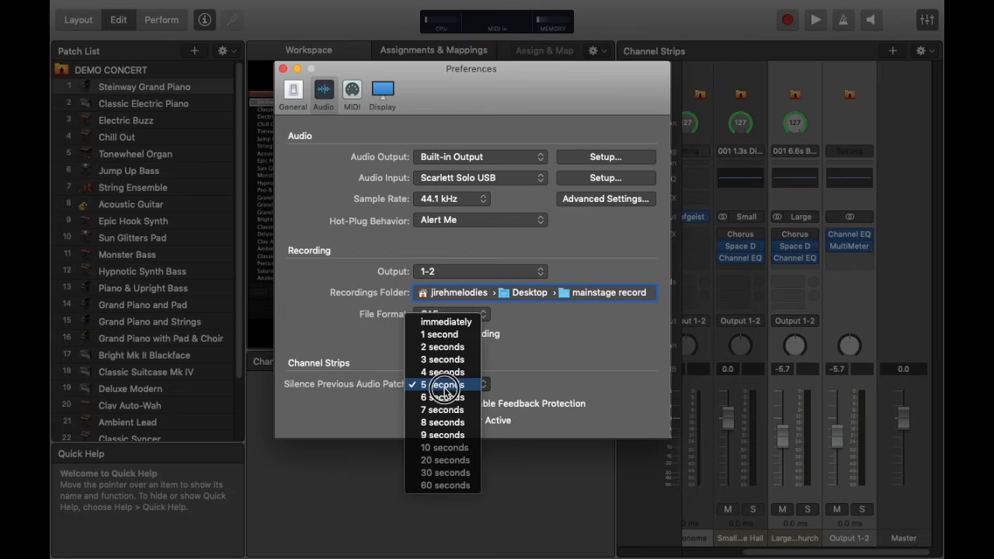
left_click(445, 386)
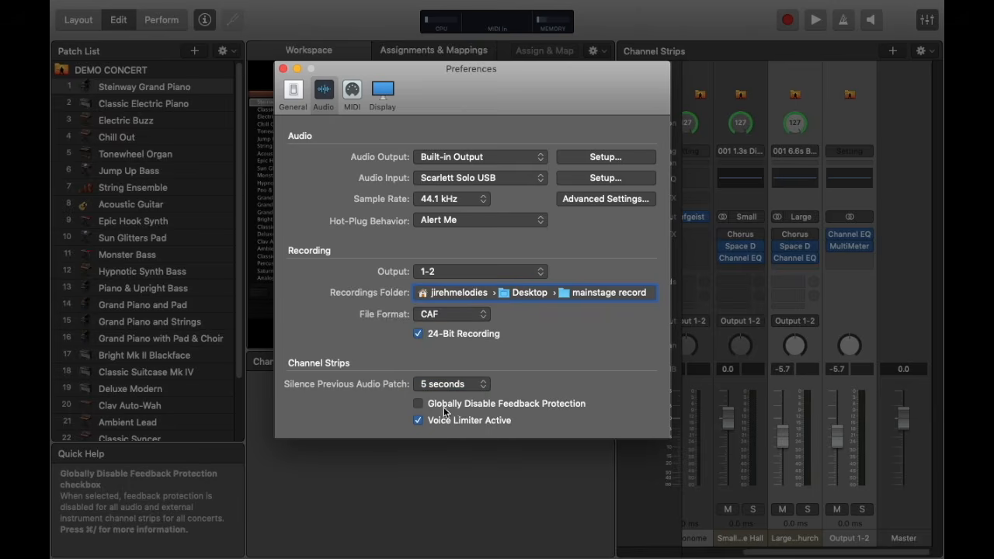
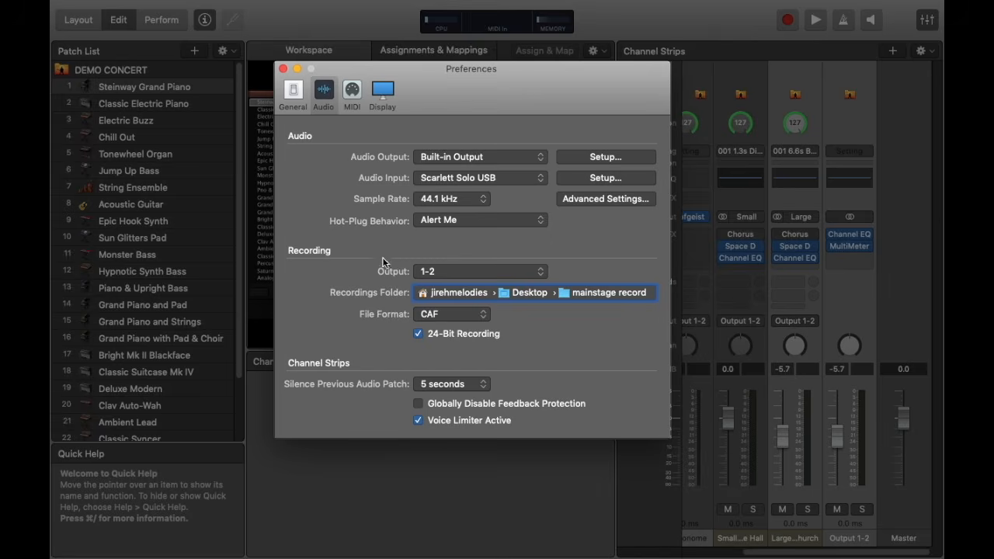
- In the MIDI preferences, review the middle C display and program change range choices, keeping C3 (Yamaha) and 1...128
left_click(351, 97)
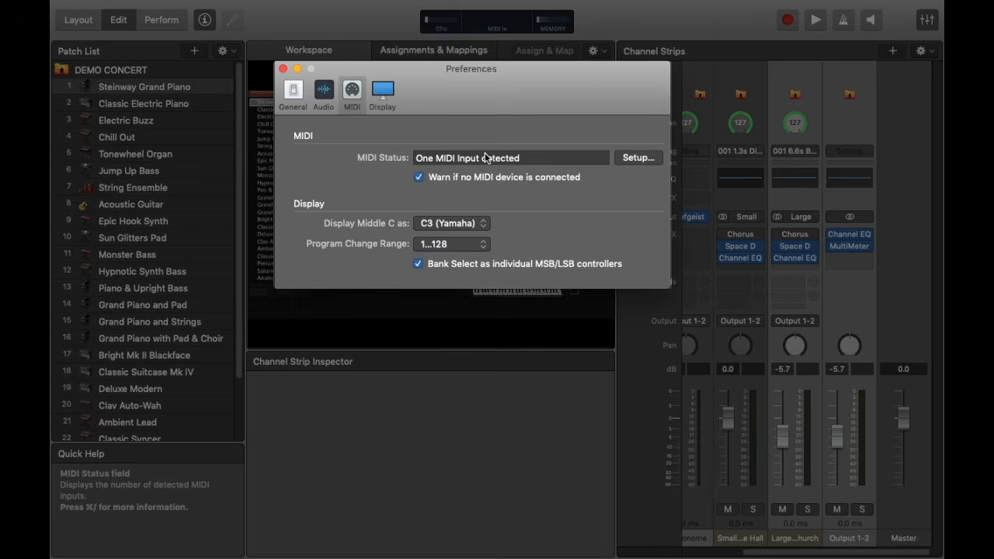
left_click(451, 225)
left_click(433, 231)
left_click(449, 222)
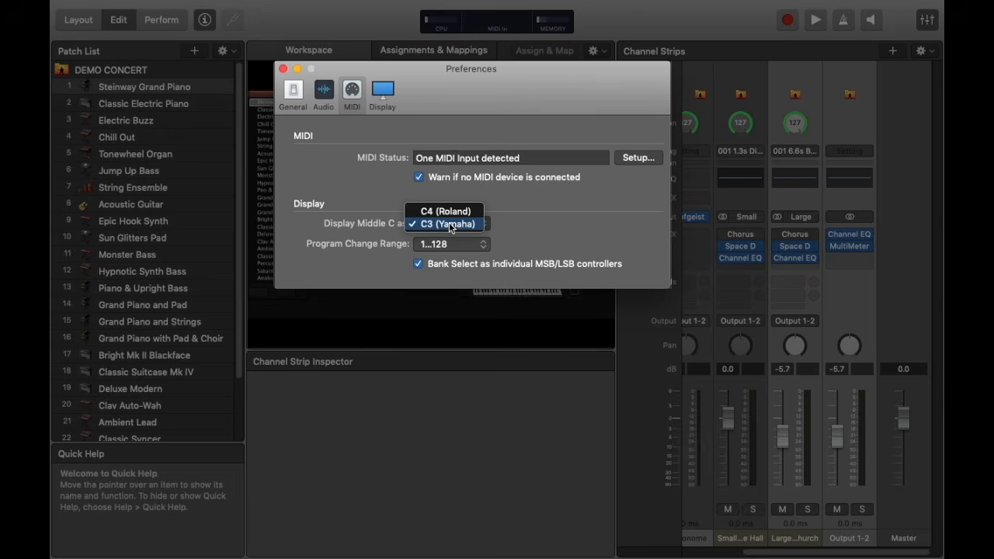
left_click(449, 222)
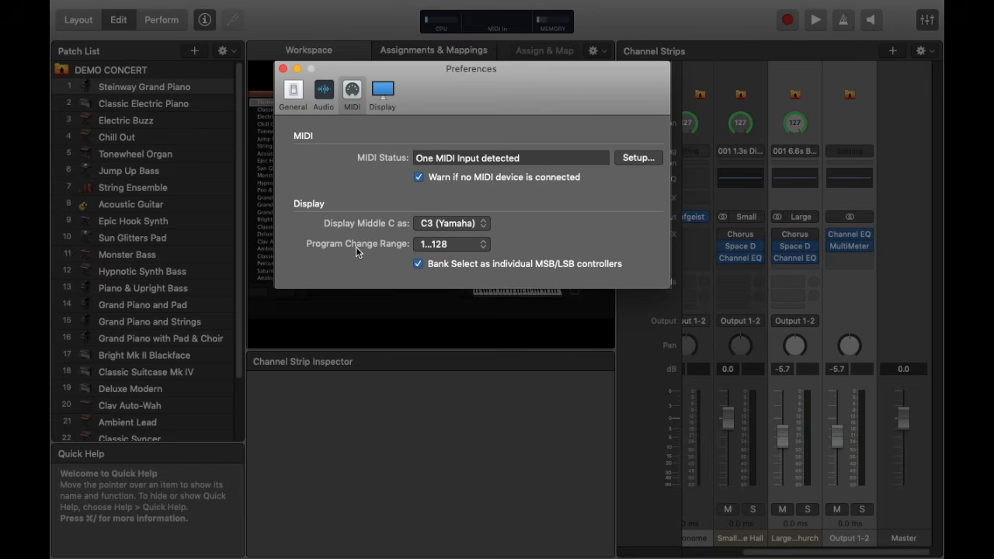
left_click(454, 246)
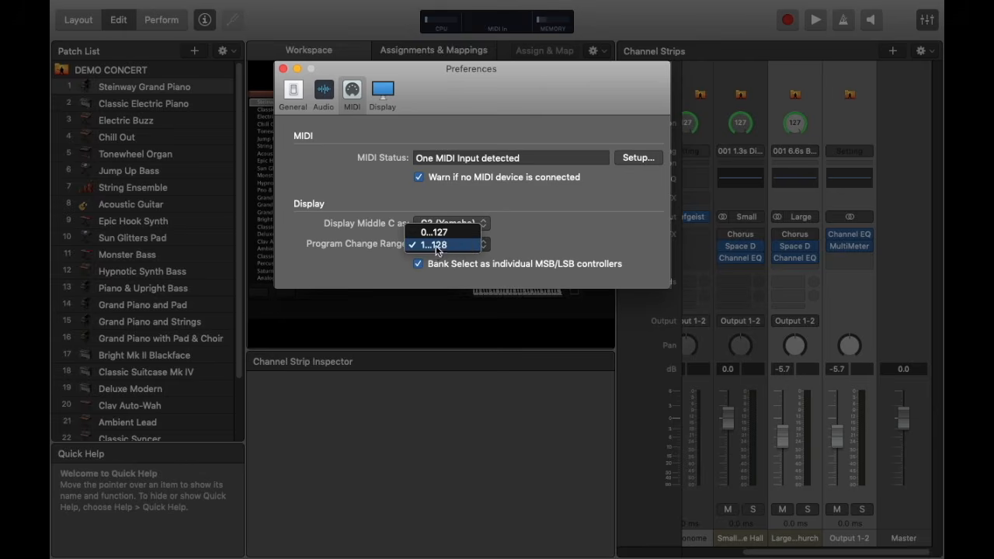
left_click(480, 252)
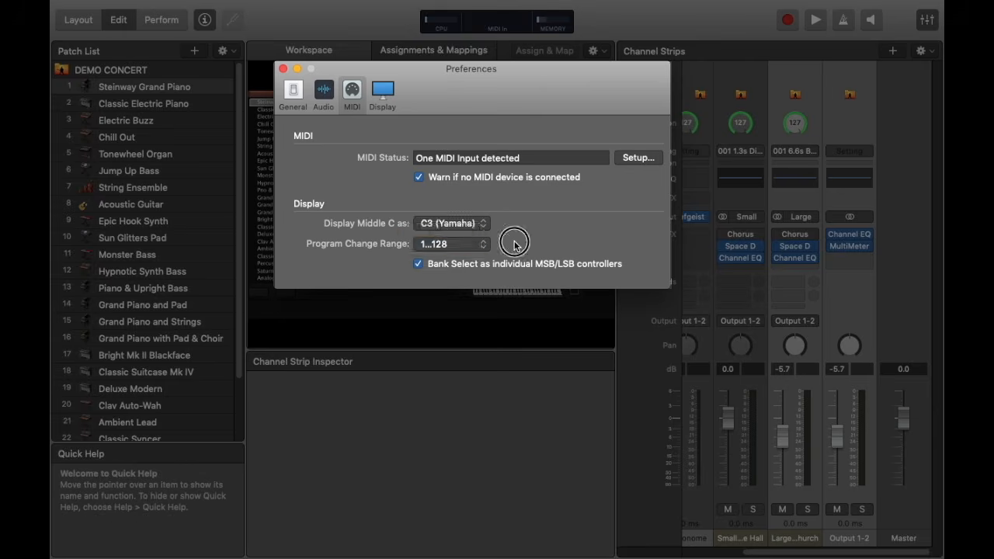
- Review the MIDI program change range choices against the numbering in the patch list, keeping 1...128
left_click(435, 244)
left_click(440, 245)
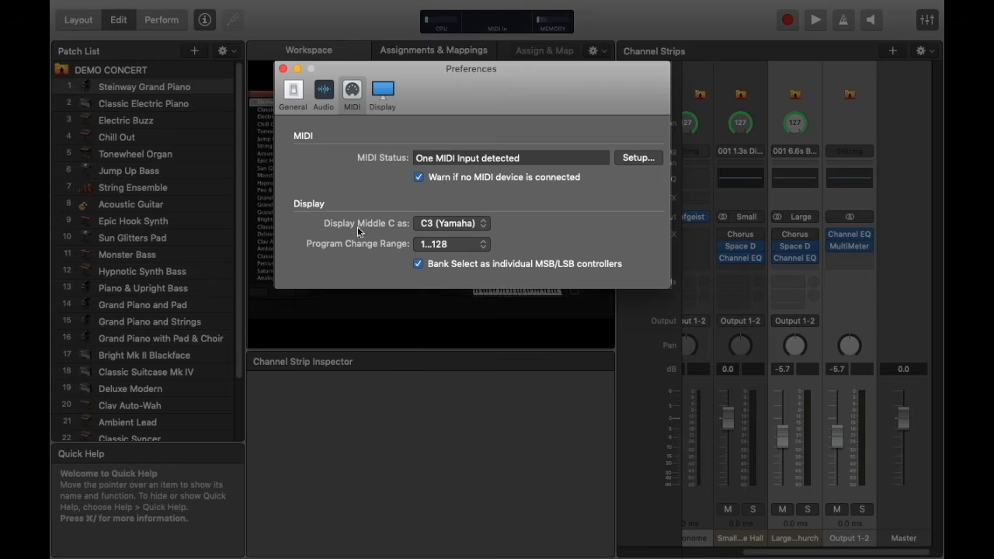
left_click(433, 245)
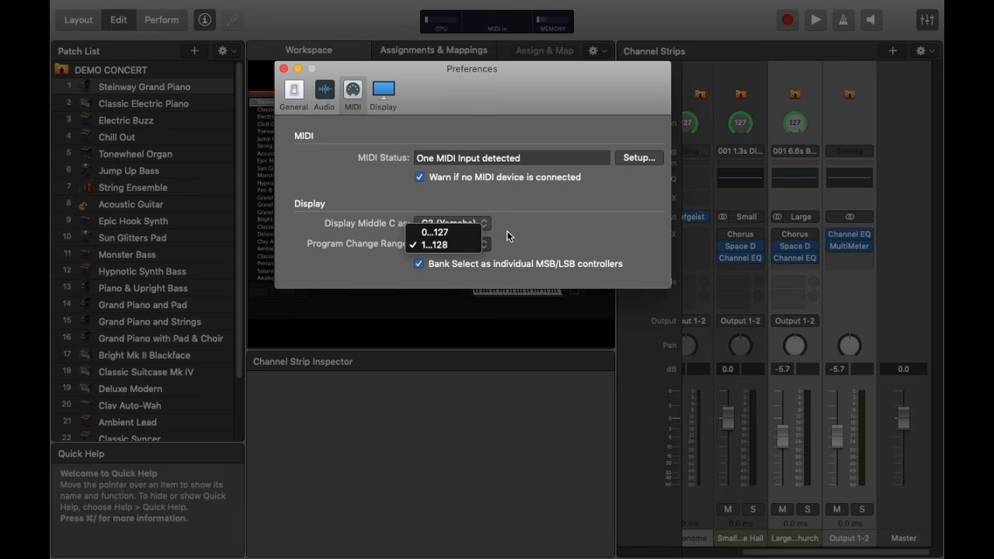
left_click(441, 246)
left_click(69, 90)
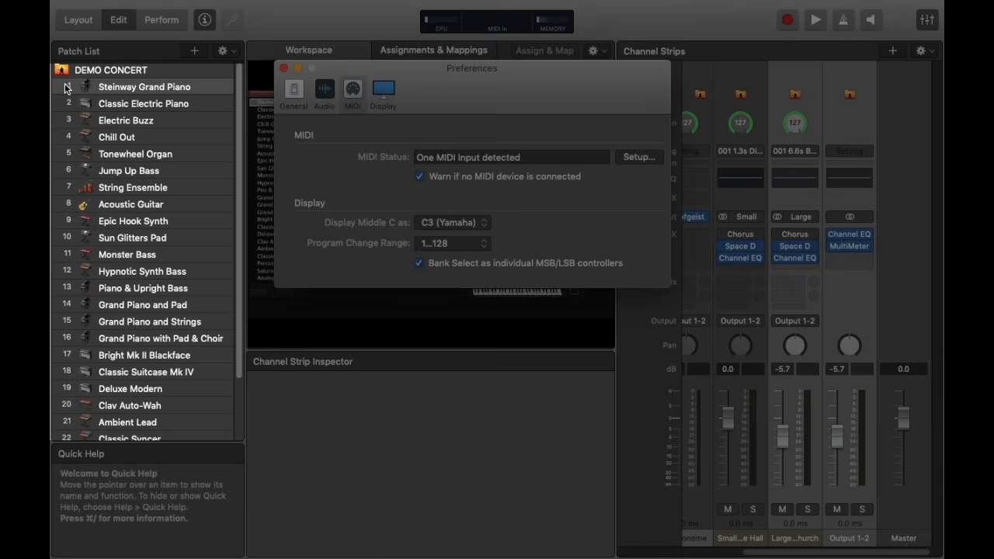
left_click(429, 244)
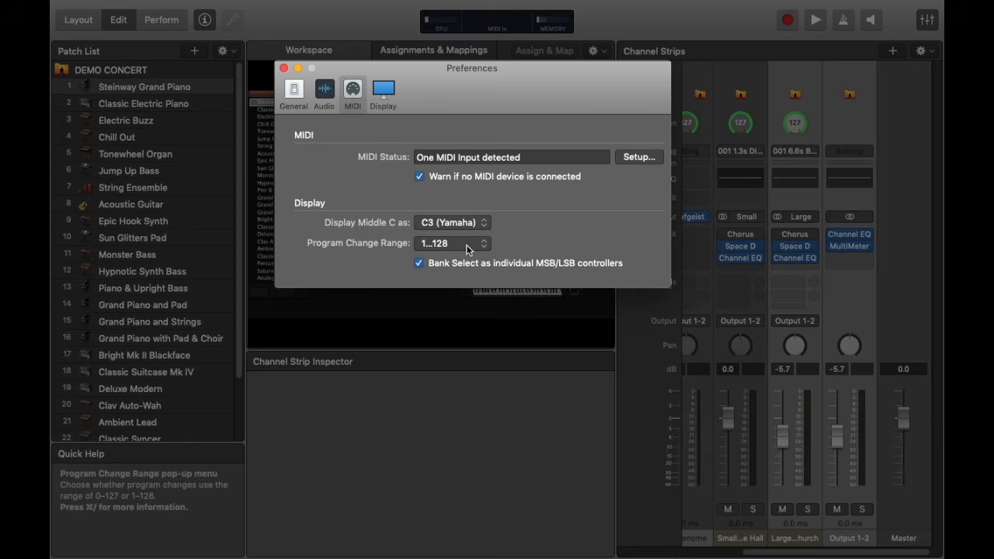
- Try 0...127 as the program change range and set it back to 1...128
left_click(469, 248)
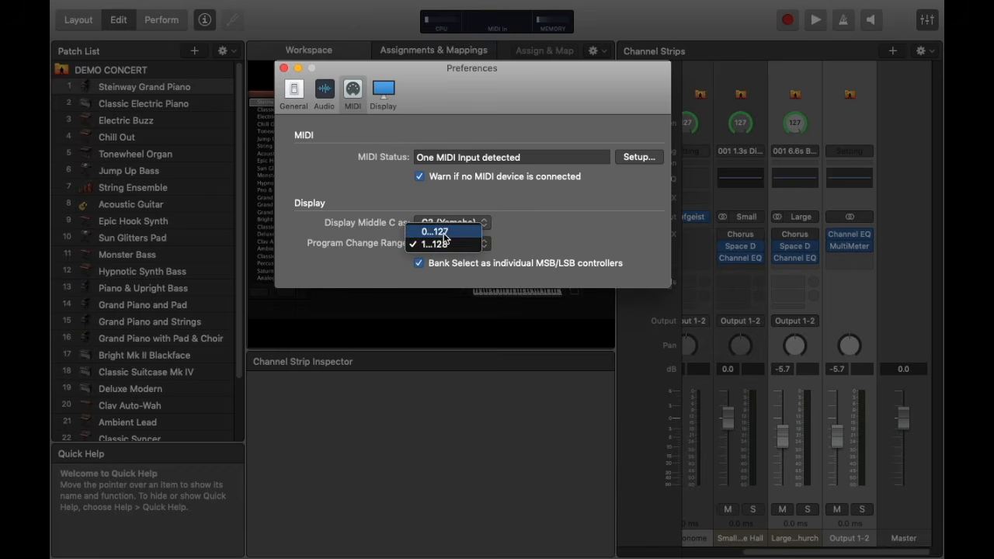
left_click(449, 232)
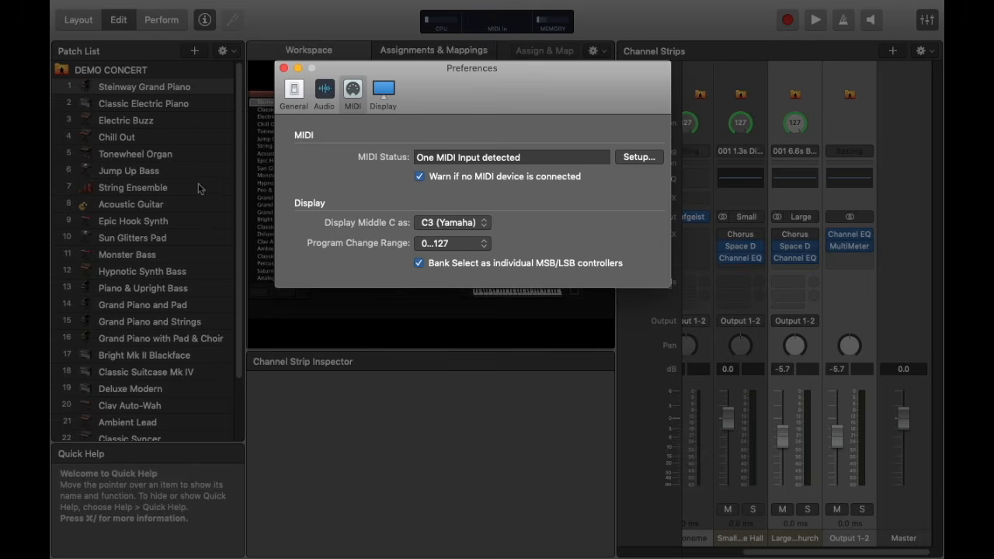
left_click(441, 249)
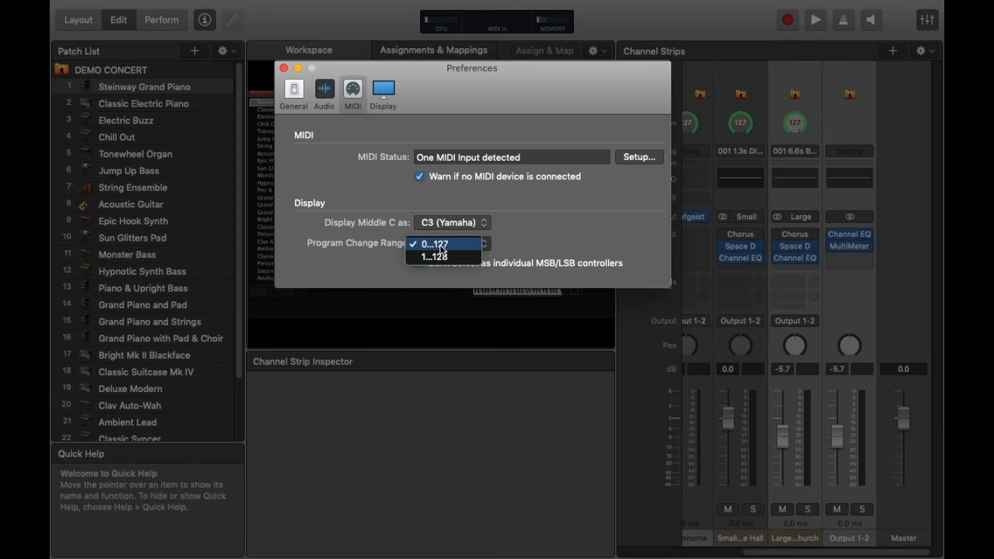
left_click(435, 257)
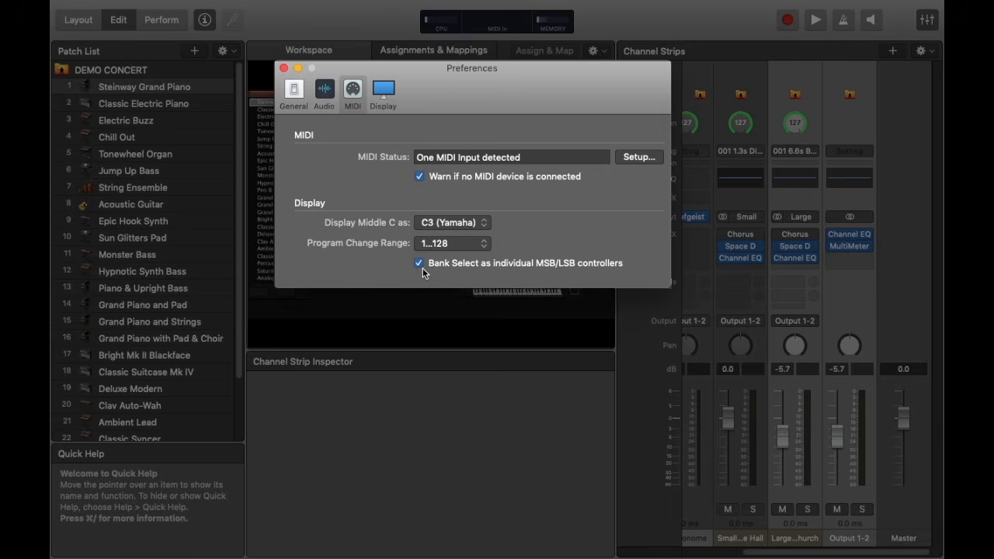
- In the Display preferences, review the application language choices, keeping English
mouse_move(421, 267)
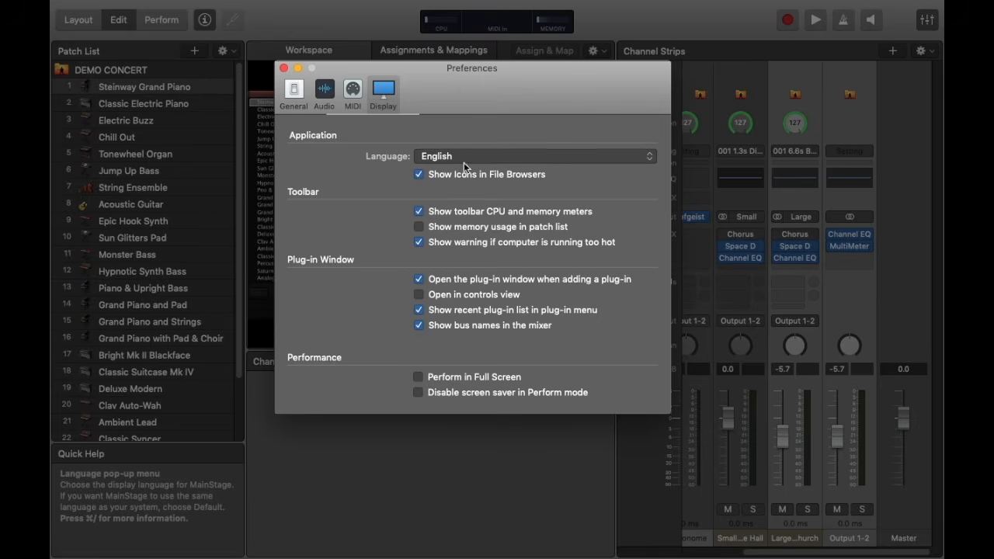
left_click(463, 160)
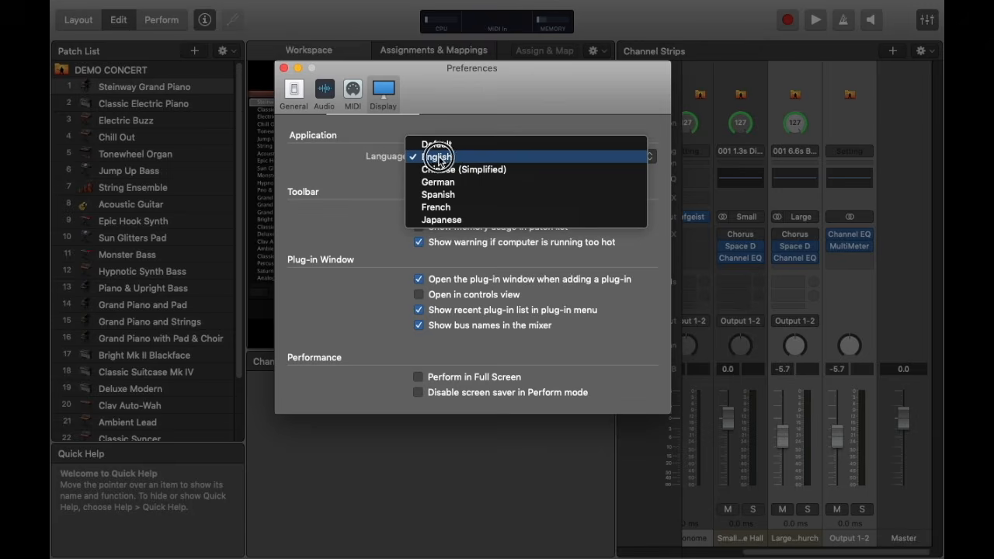
left_click(439, 159)
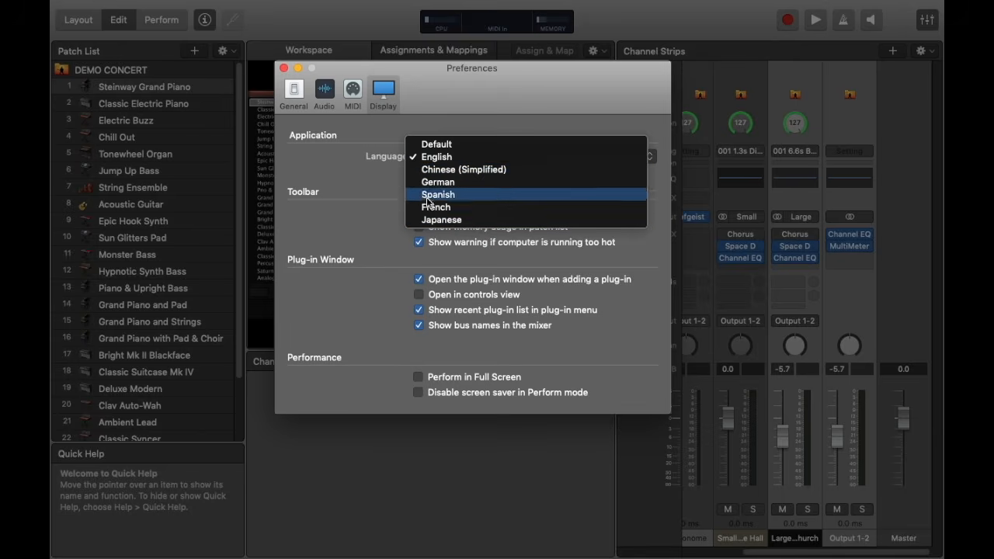
left_click(440, 159)
left_click(488, 183)
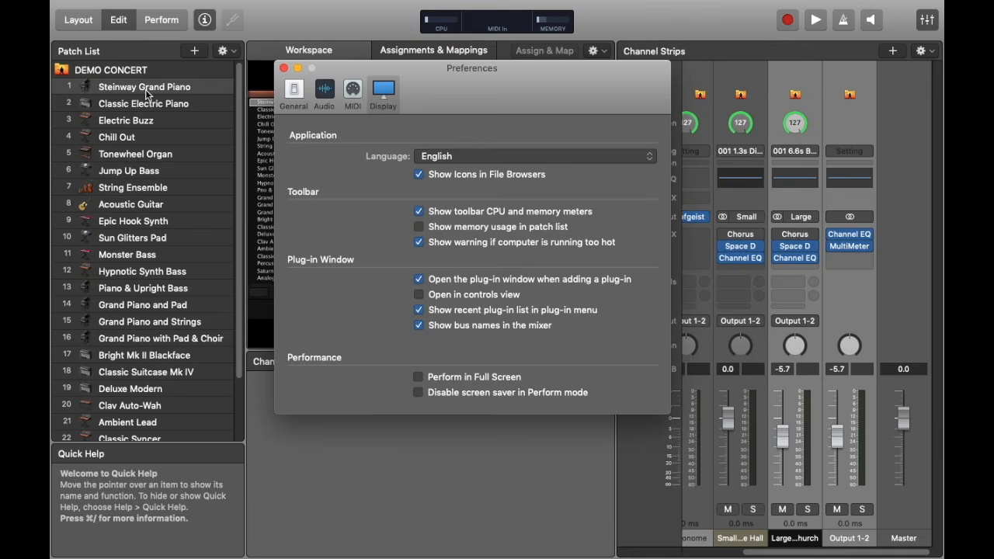
- Select the Steinway Grand Piano patch, and in the Display preferences switch Show Icons in File Browsers off and back on
left_click(145, 88)
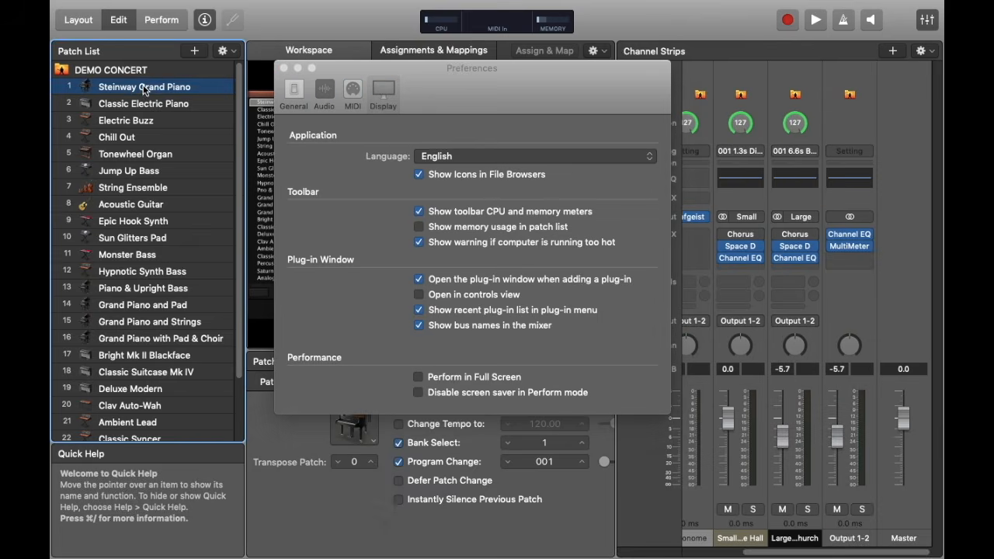
key("super+comma")
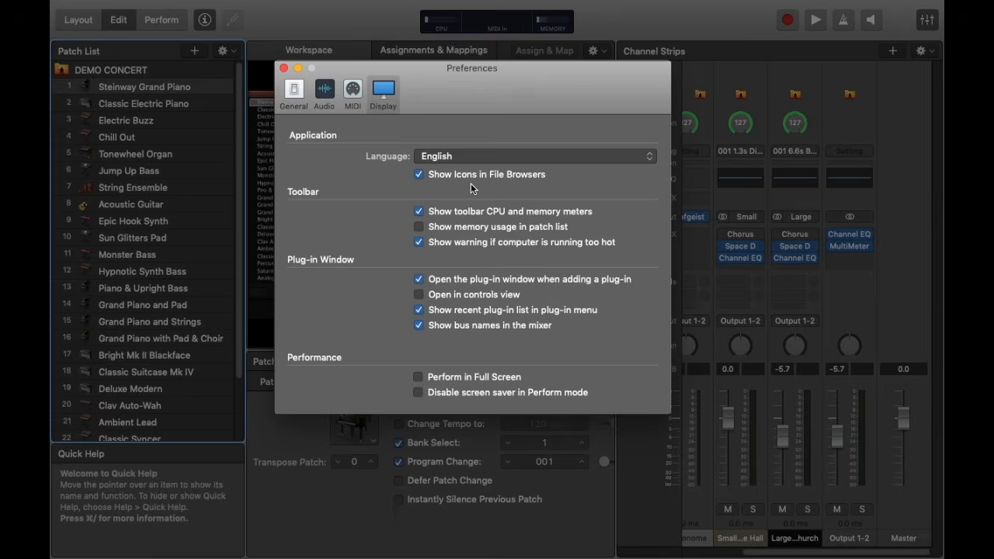
left_click(419, 176)
left_click(420, 176)
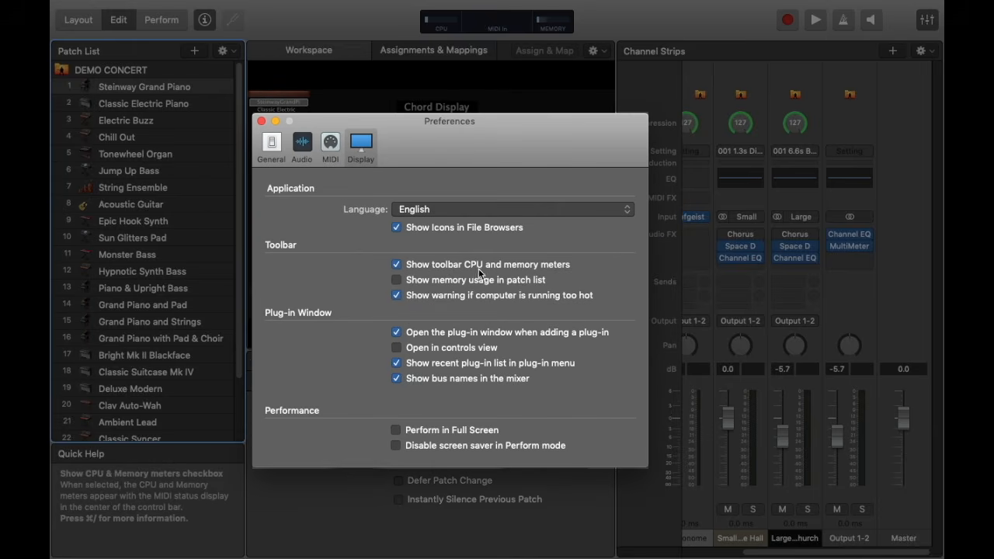
- Toggle the toolbar CPU and memory meters to compare the display, leaving them hidden
left_click(541, 267)
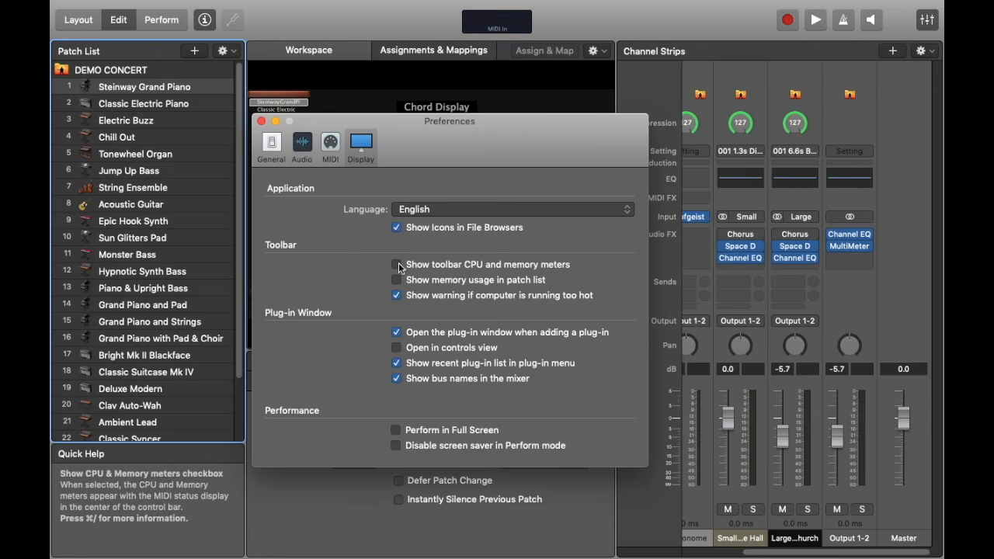
left_click(397, 264)
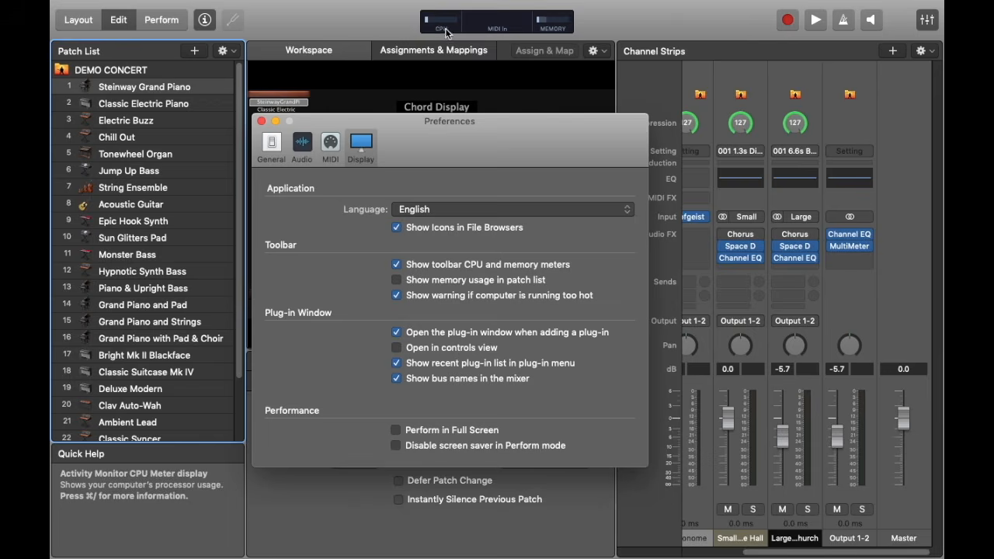
mouse_move(548, 28)
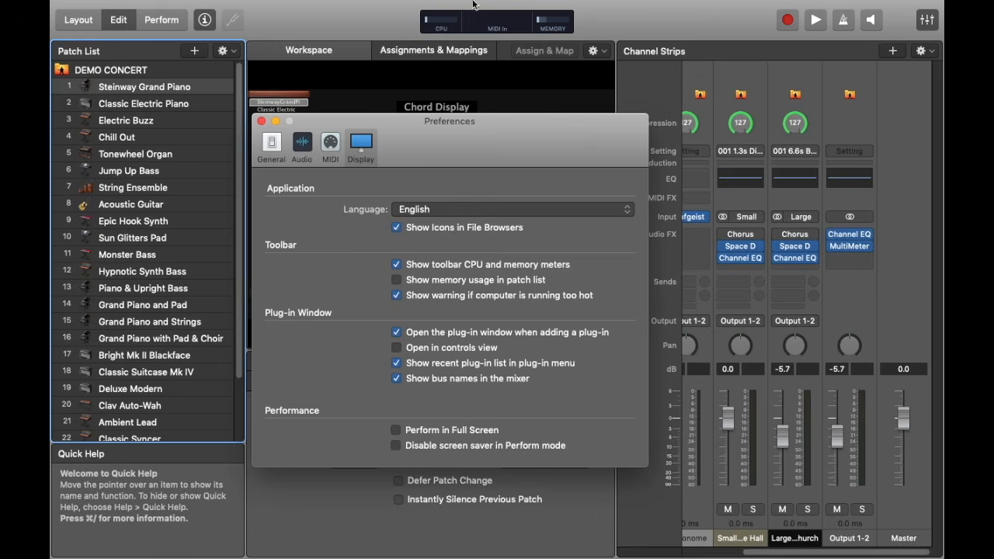
left_click(396, 265)
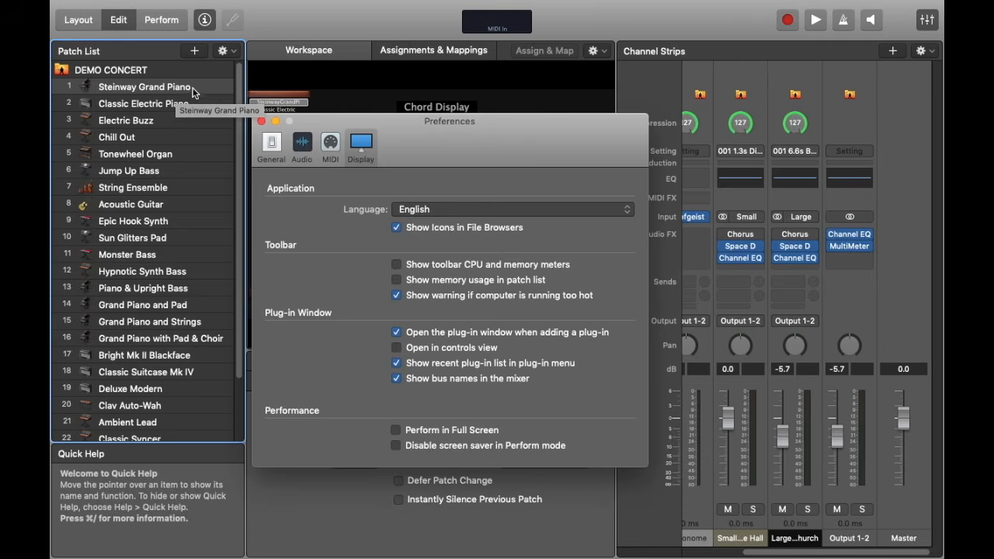
- Show memory usage in the patch list, look through the patches' memory figures, and turn the option off again
left_click(397, 281)
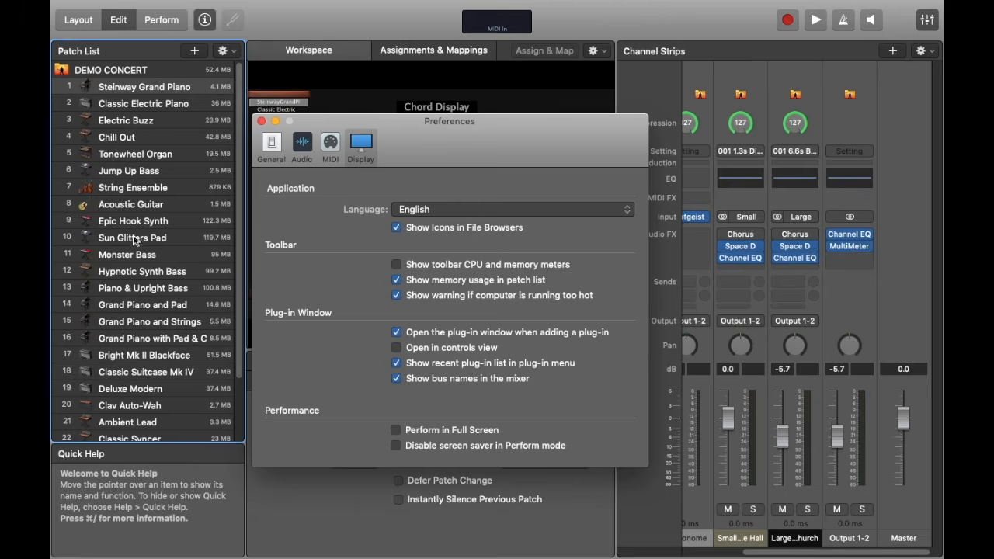
scroll(149, 313, "down", 5)
scroll(163, 299, "up", 5)
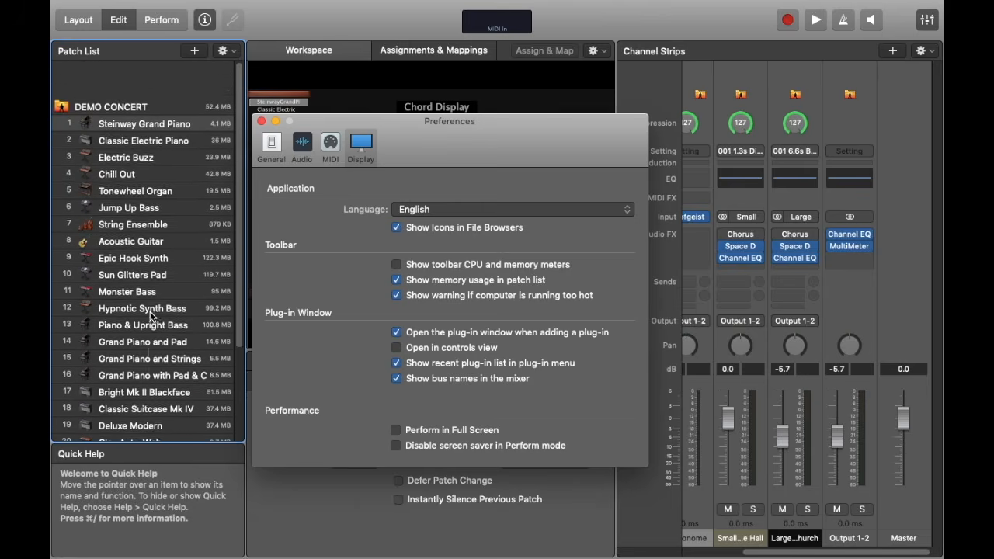
scroll(182, 272, "down", 3)
scroll(182, 271, "up", 3)
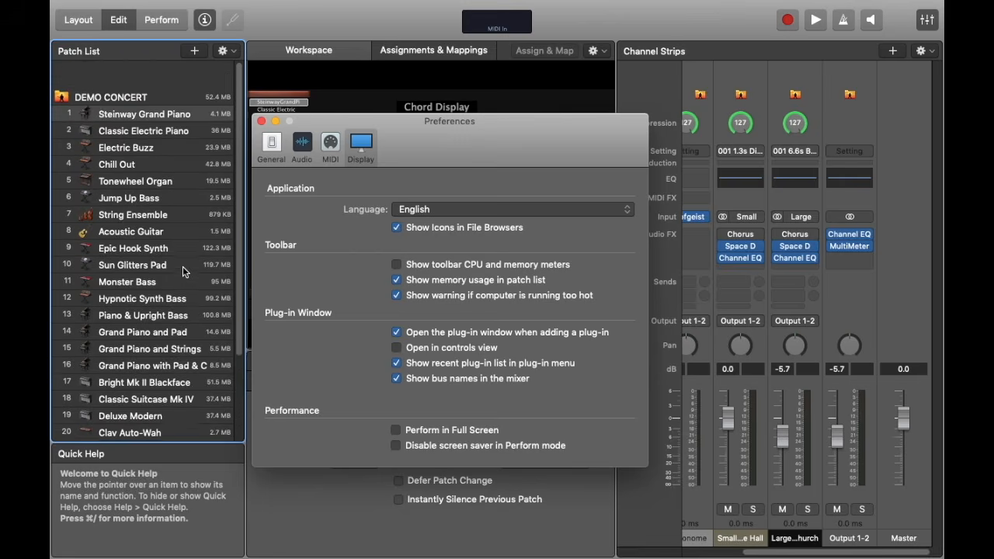
scroll(183, 268, "down", 3)
scroll(186, 272, "up", 3)
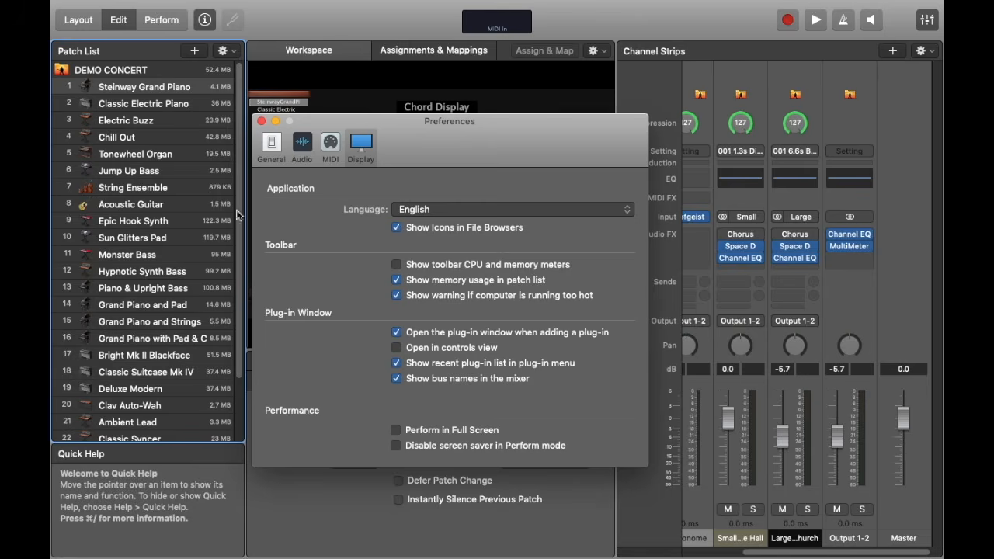
scroll(224, 120, "up", 2)
scroll(229, 148, "down", 3)
scroll(233, 163, "up", 3)
left_click(396, 279)
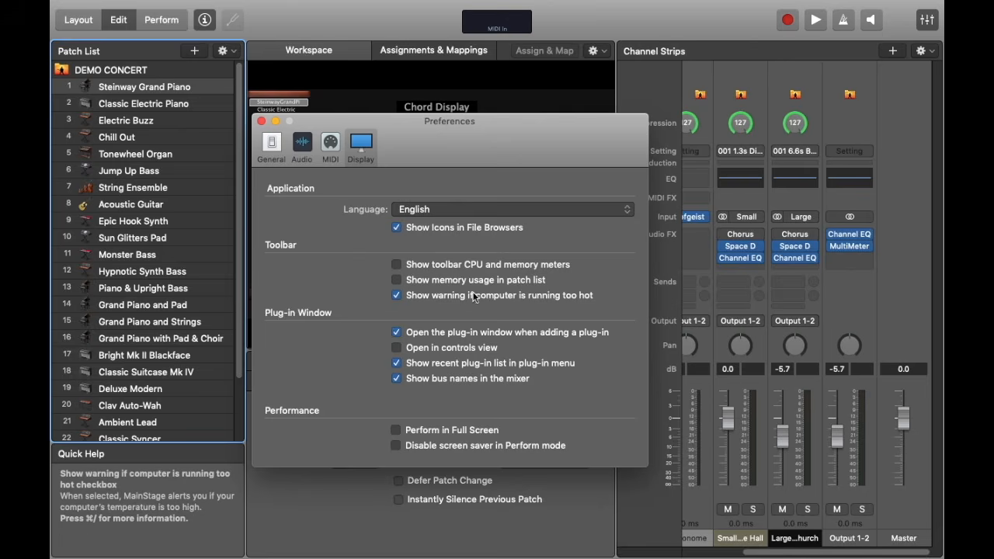
- Try the overheating warning option, leaving it on, and turn off opening the plug-in window when adding a plug-in
left_click(438, 296)
left_click(435, 296)
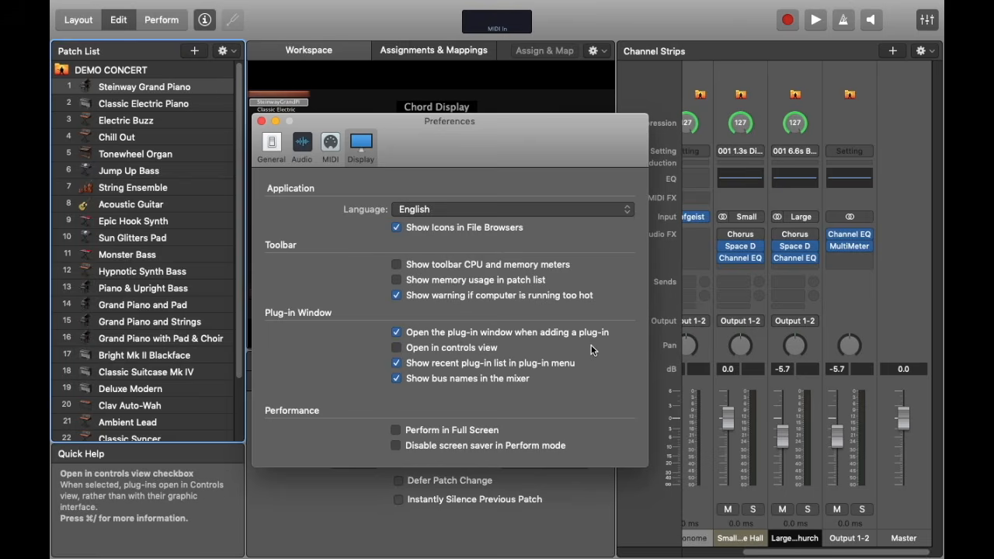
left_click_drag(490, 138, 395, 98)
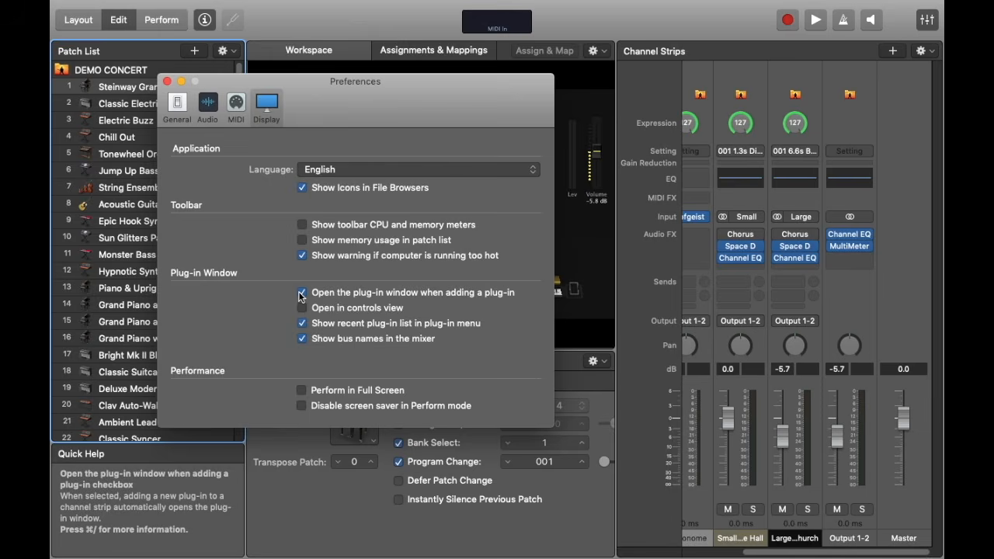
left_click(303, 294)
left_click_drag(420, 90, 373, 117)
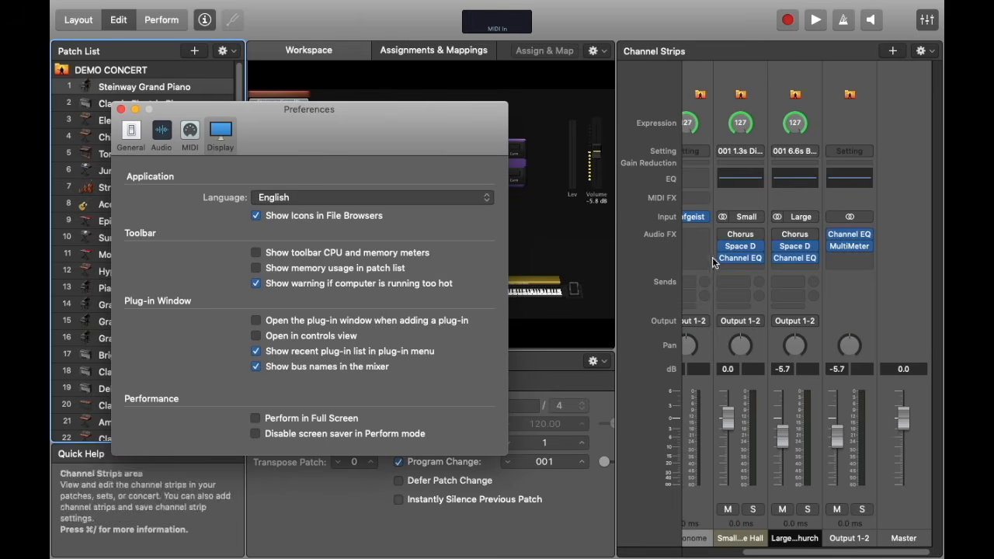
- Replace the EXS24 instrument on the Steinway Grand Piano channel strip with the stereo version of Kontakt
scroll(714, 263, "left", 5)
left_click(728, 217)
left_click(614, 210)
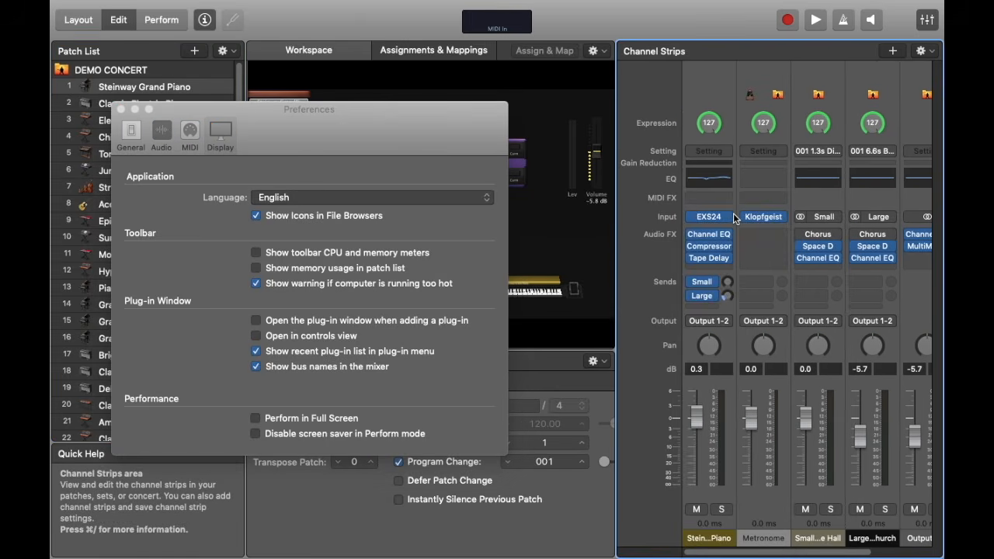
left_click(734, 219)
mouse_move(724, 223)
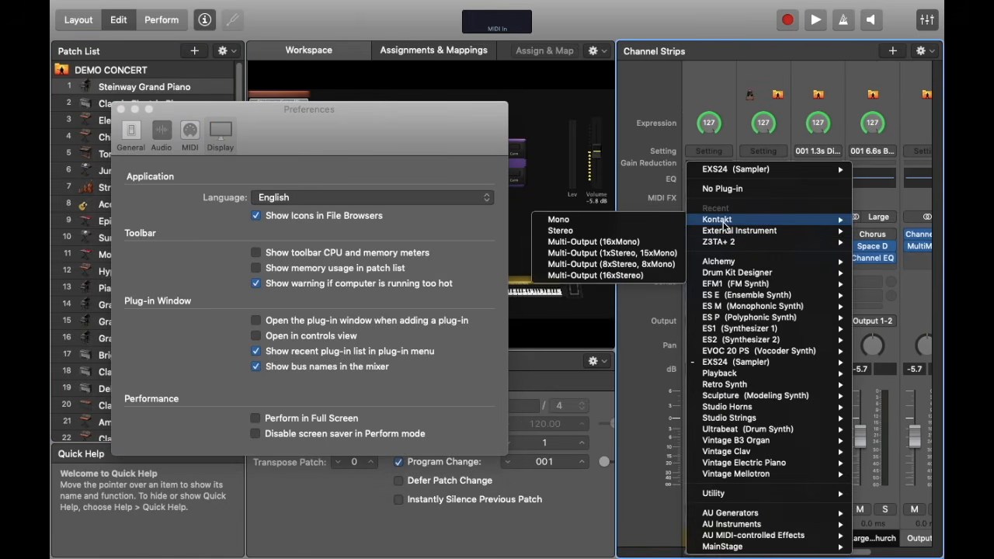
left_click(560, 231)
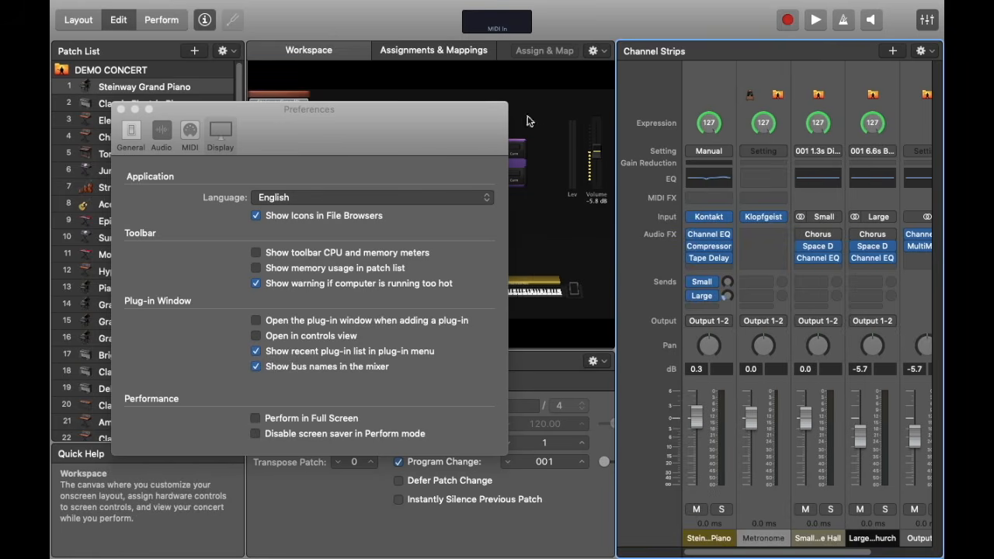
- Open the Kontakt plug-in window manually from the Steinway Grand Piano channel strip, look at it, and close it
left_click(706, 217)
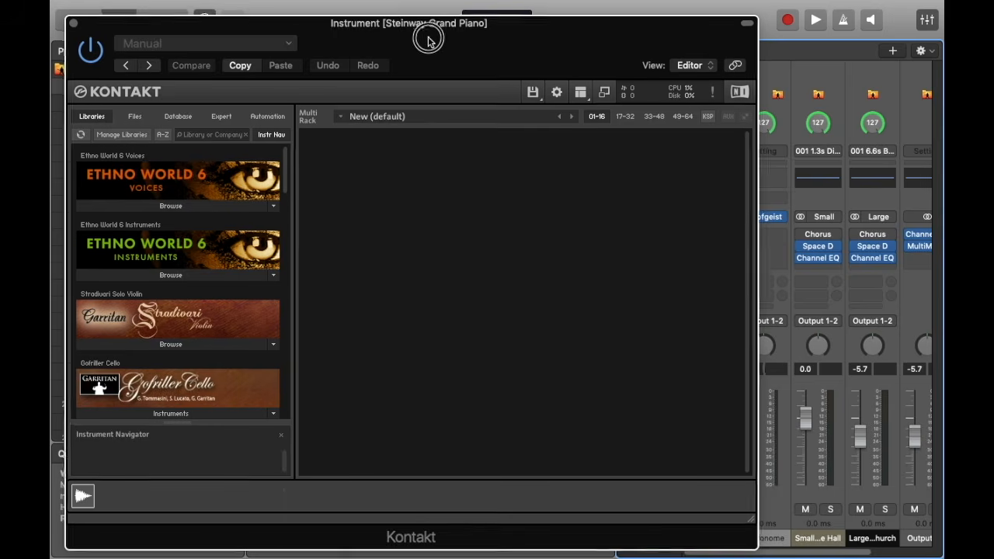
left_click_drag(428, 38, 494, 77)
left_click(141, 64)
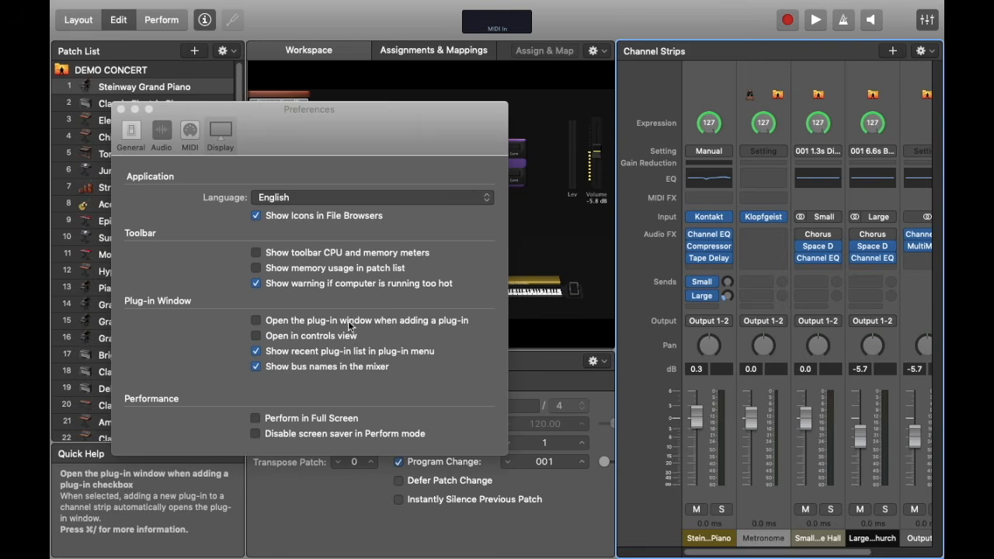
- Turn on opening the plug-in window when adding a plug-in, and test it by reloading stereo Kontakt on the Steinway Grand Piano strip
left_click(291, 327)
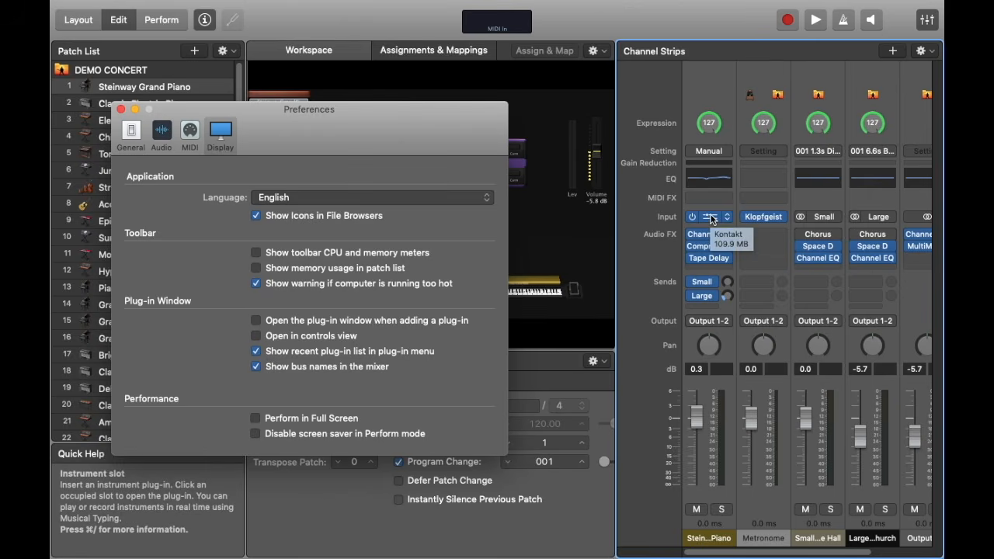
left_click(257, 321)
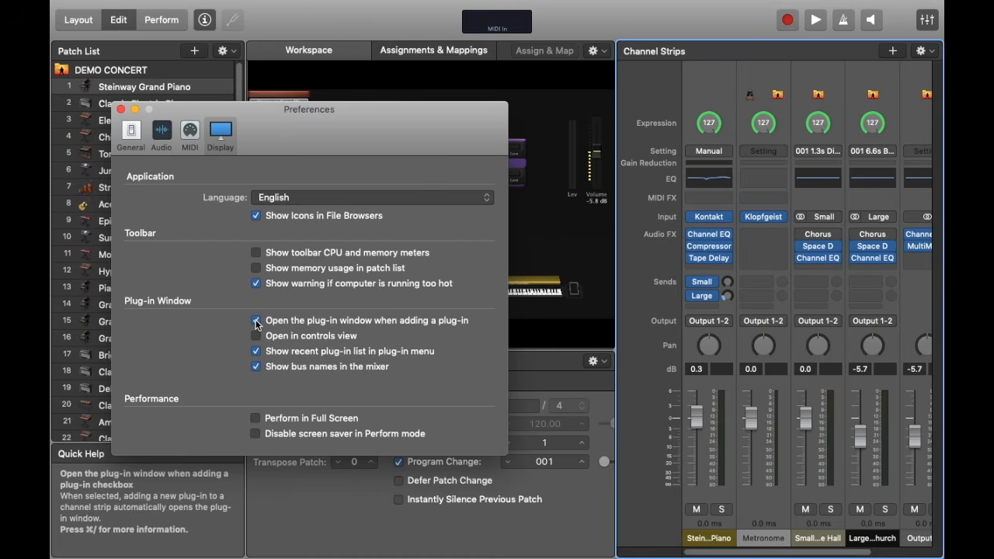
left_click(728, 217)
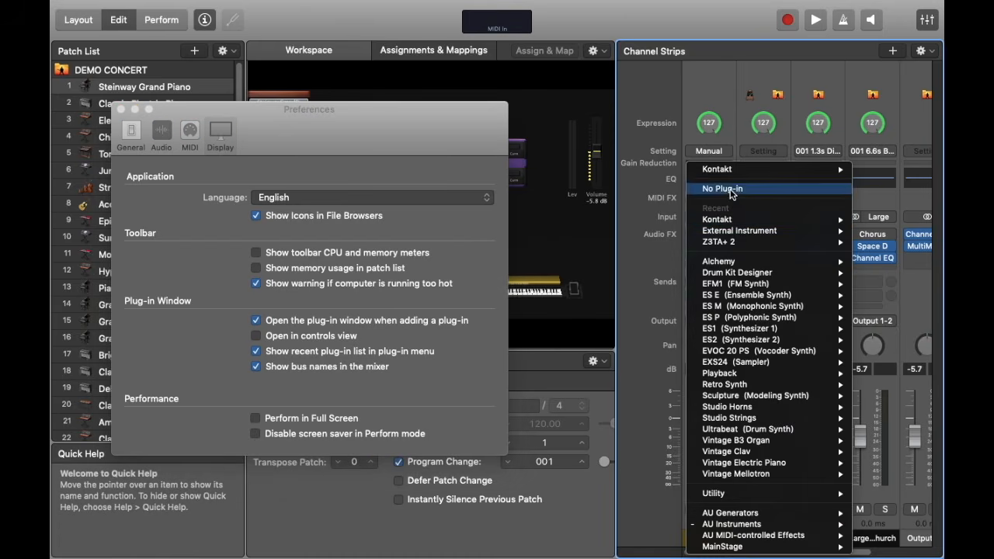
left_click(730, 190)
left_click(709, 217)
mouse_move(675, 247)
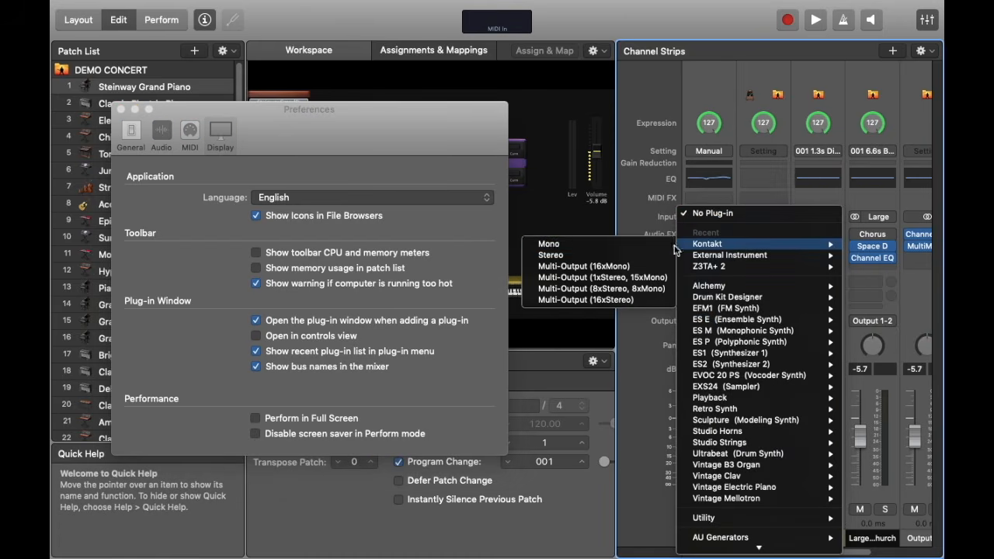
left_click(577, 255)
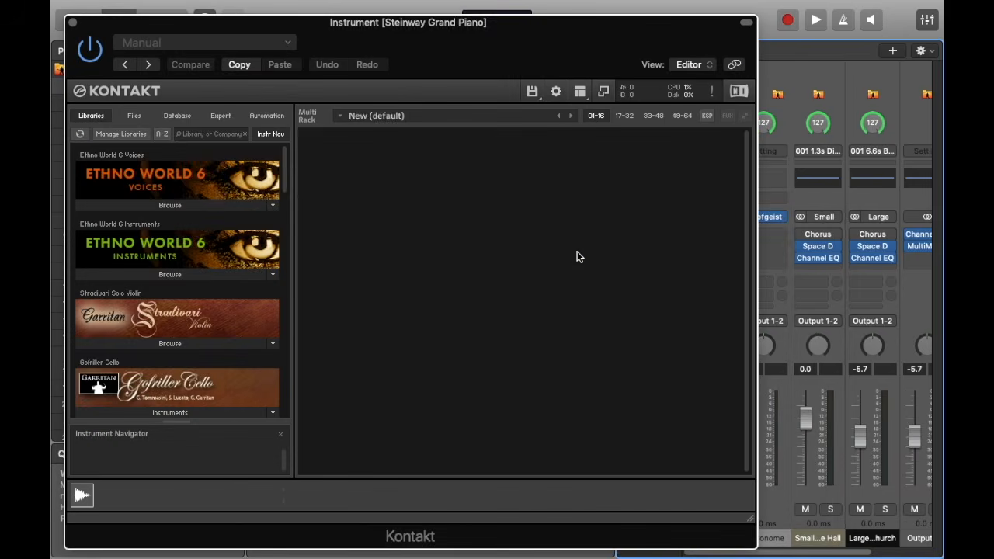
left_click(72, 22)
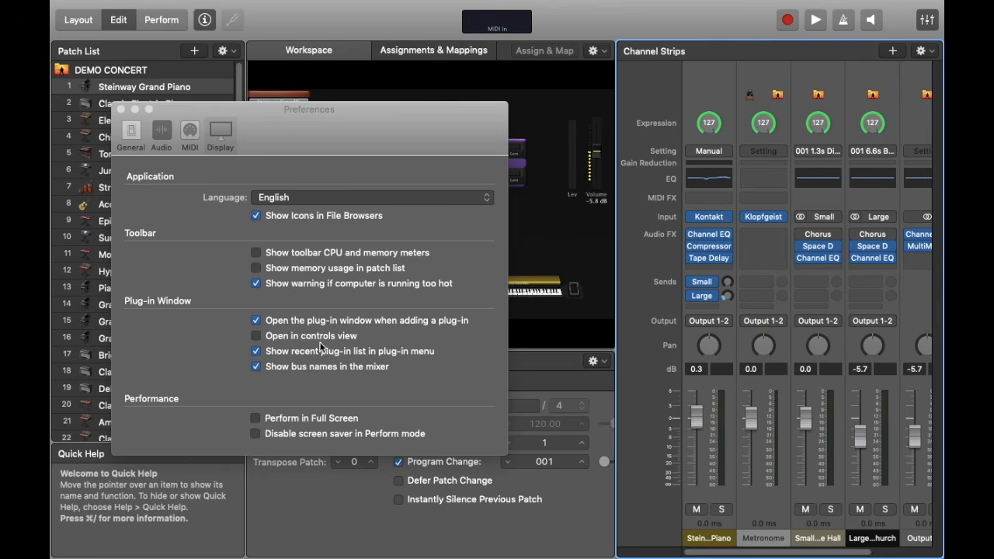
- Turn on opening plug-ins in controls view and insert stereo Kontakt again on the Steinway Grand Piano channel strip
left_click(256, 336)
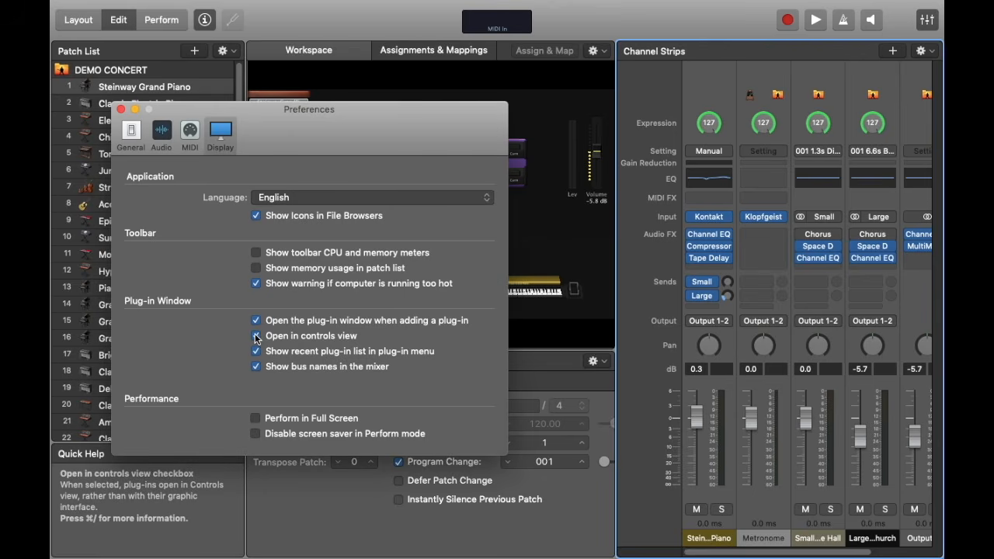
left_click(722, 219)
mouse_move(723, 244)
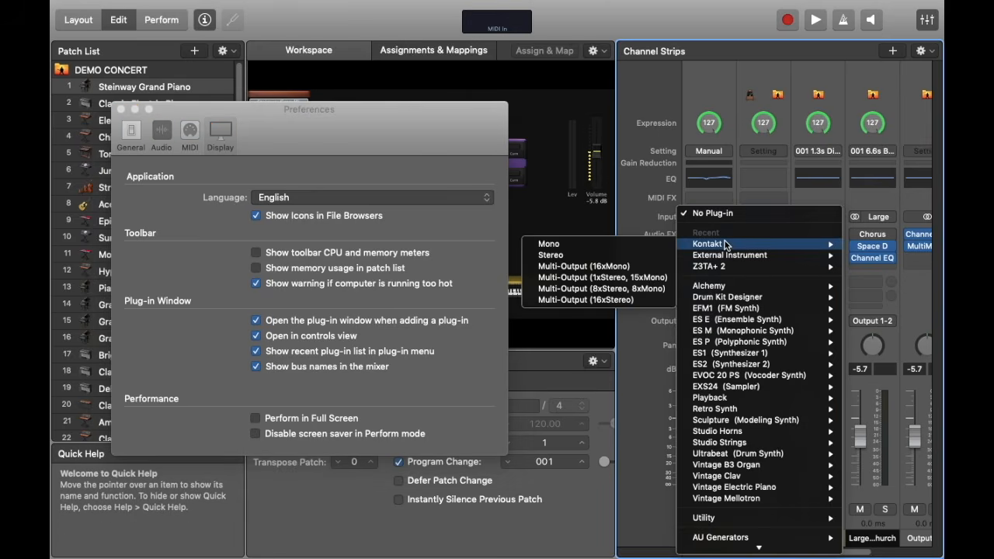
left_click(550, 261)
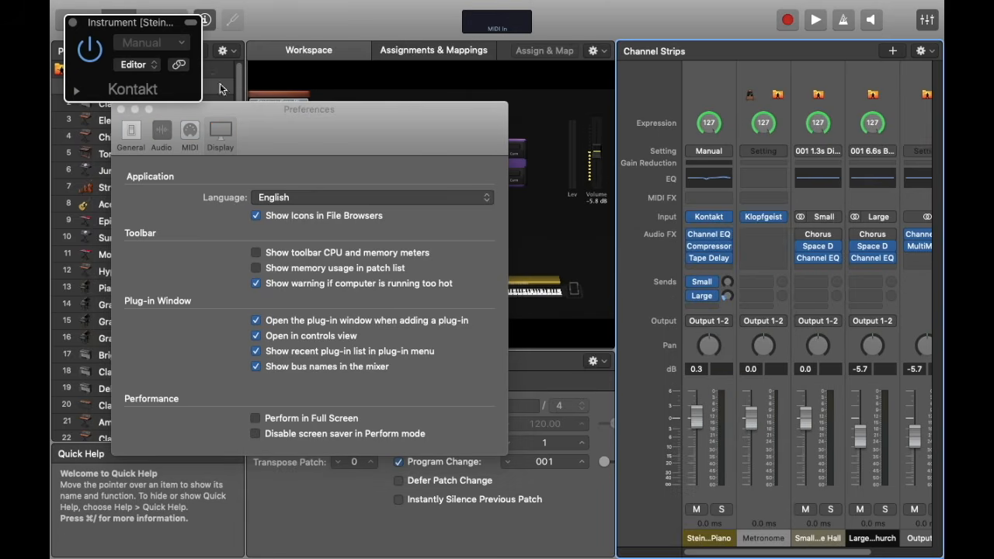
- Switch the compact Kontakt window to Kontakt View (Cocoa), reposition it to look at the full interface, and close it
left_click_drag(149, 28, 532, 198)
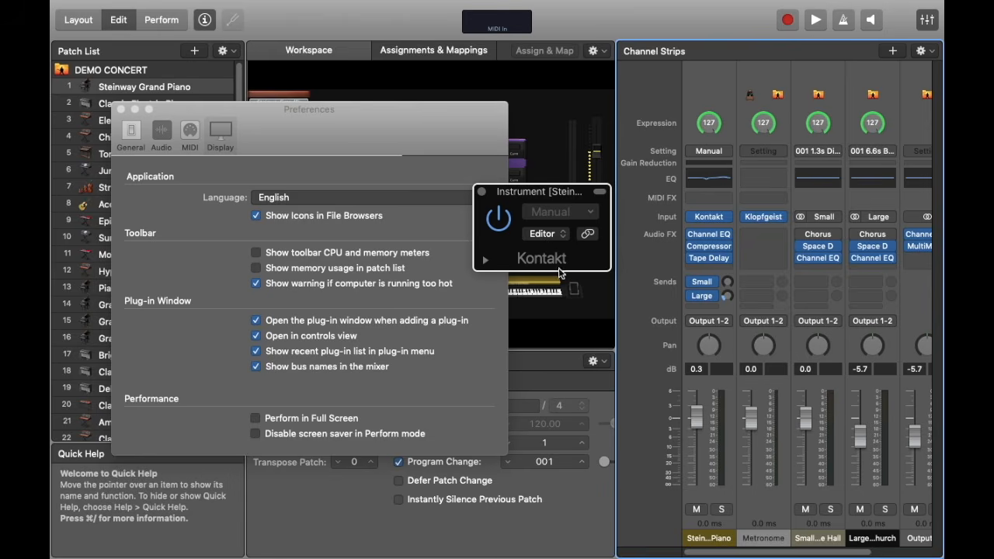
left_click(548, 233)
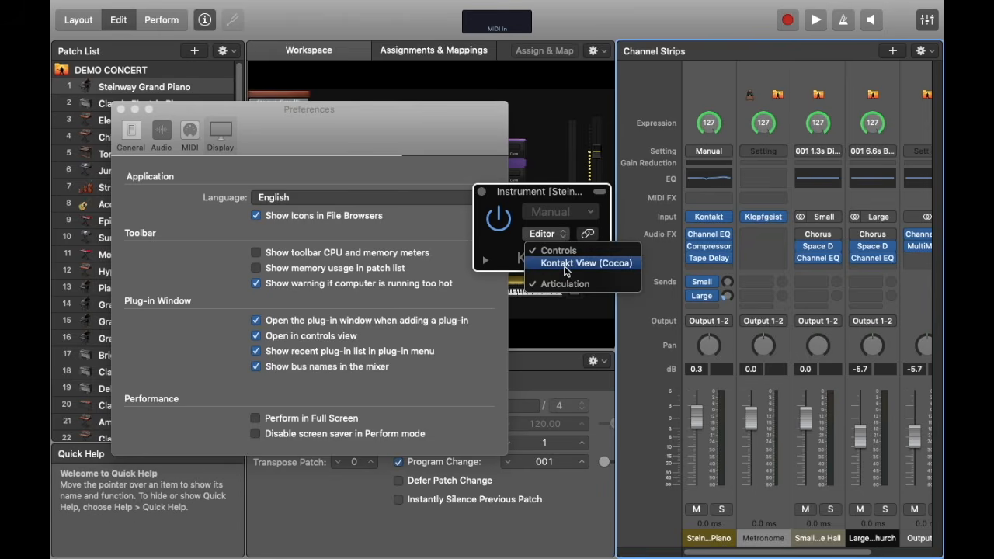
left_click(569, 268)
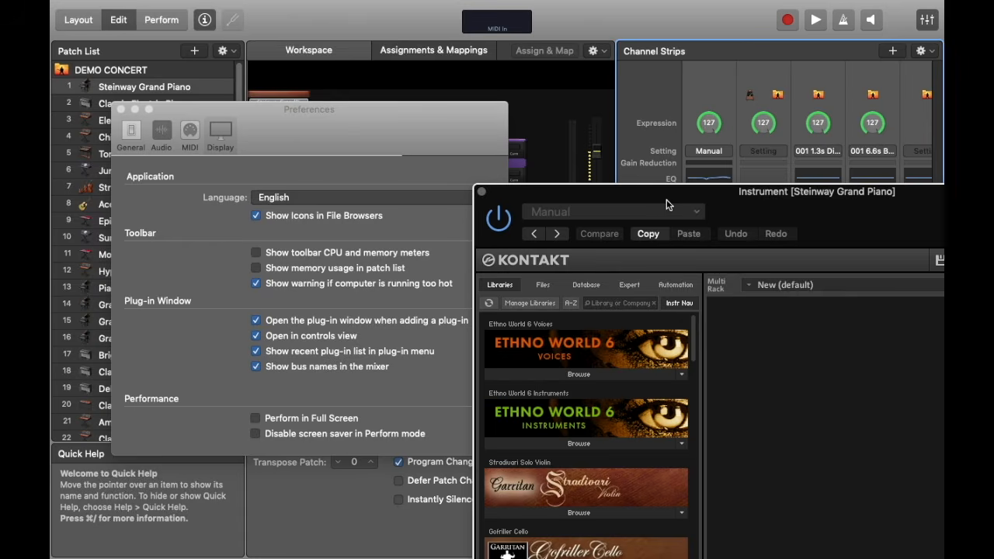
left_click_drag(656, 213, 302, 105)
left_click(300, 63)
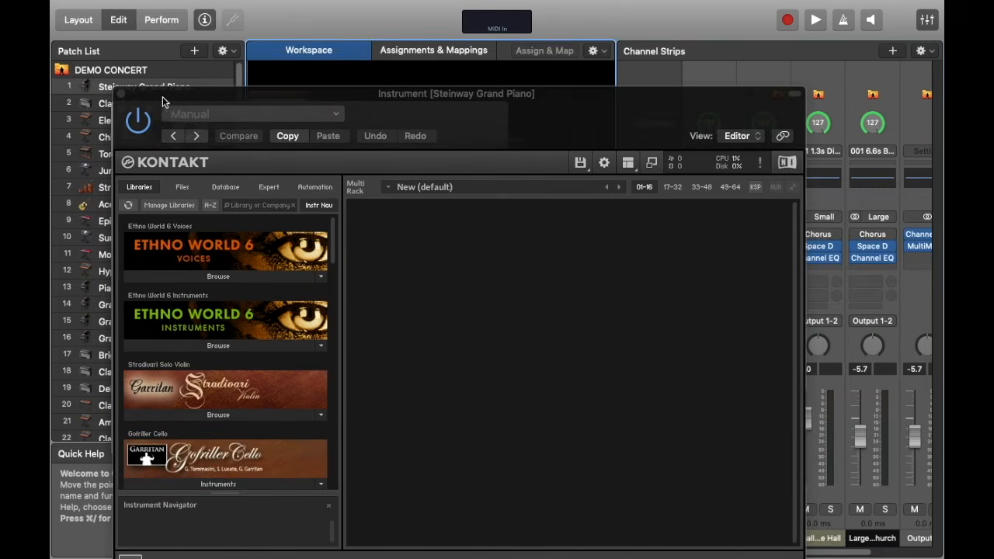
left_click(122, 94)
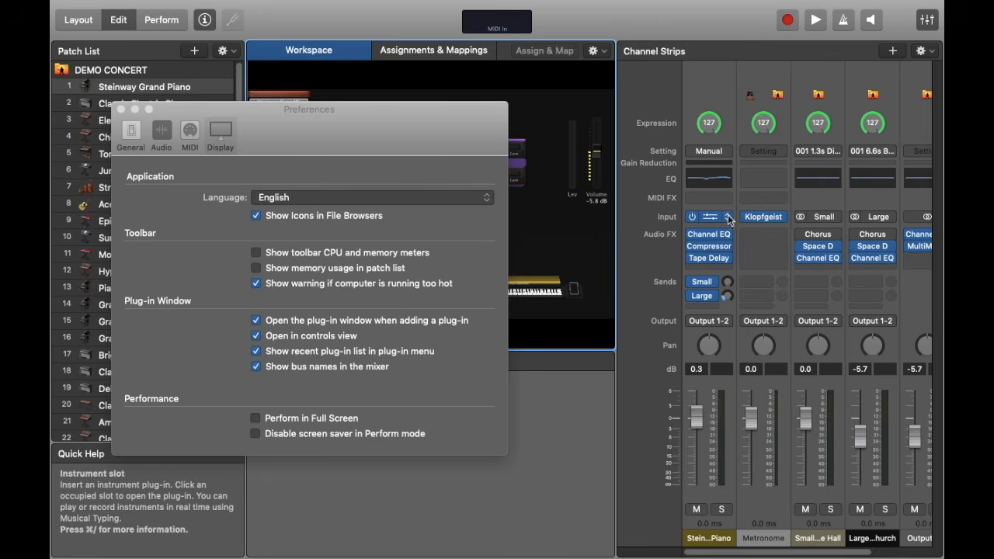
- Show Kontakt in controls view once more, then turn that option off and reload Kontakt to check its full window
left_click(716, 219)
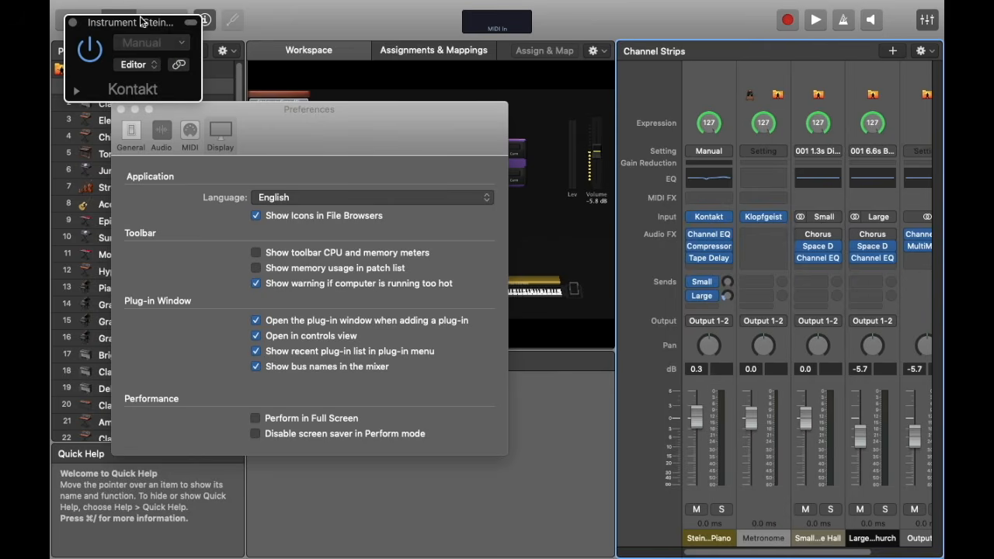
left_click_drag(146, 19, 794, 124)
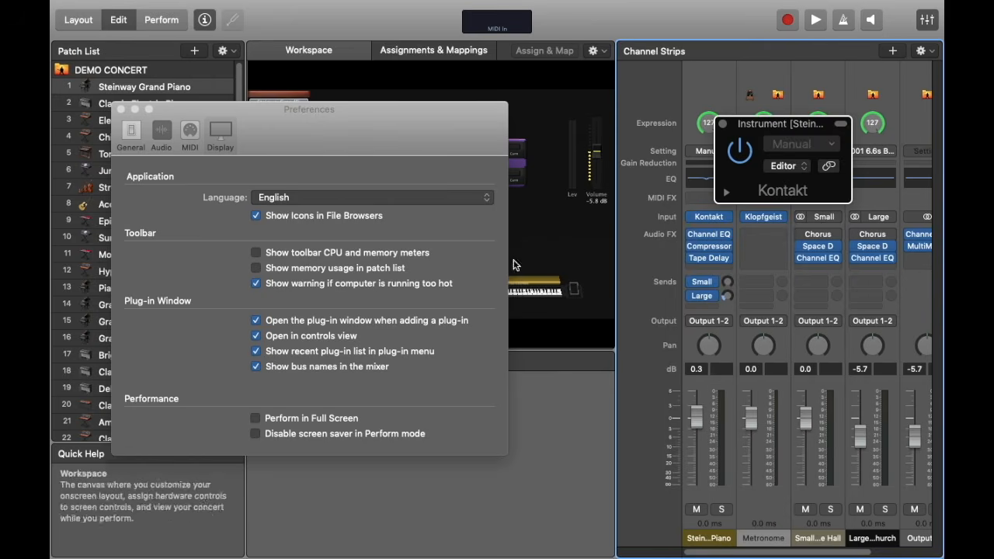
left_click(257, 339)
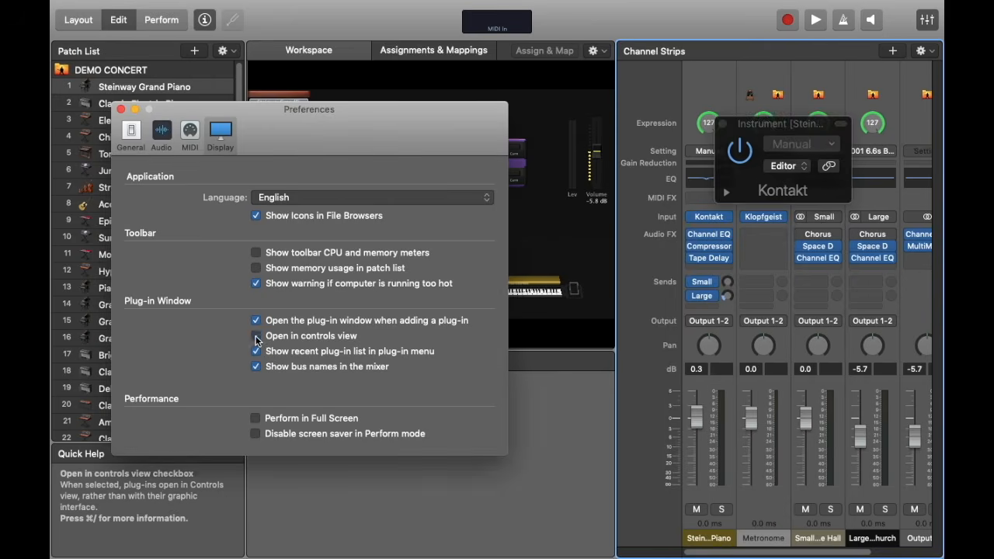
left_click(709, 217)
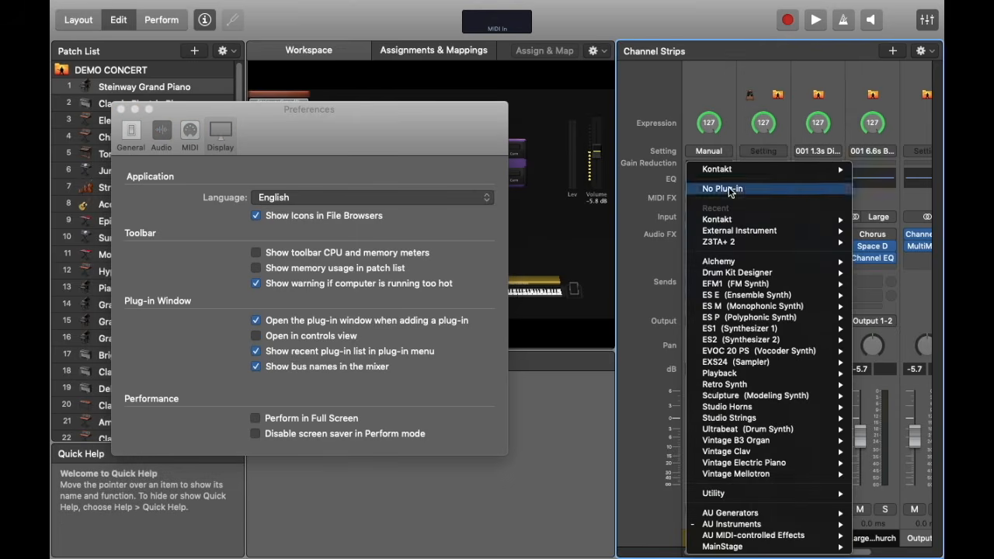
left_click(601, 262)
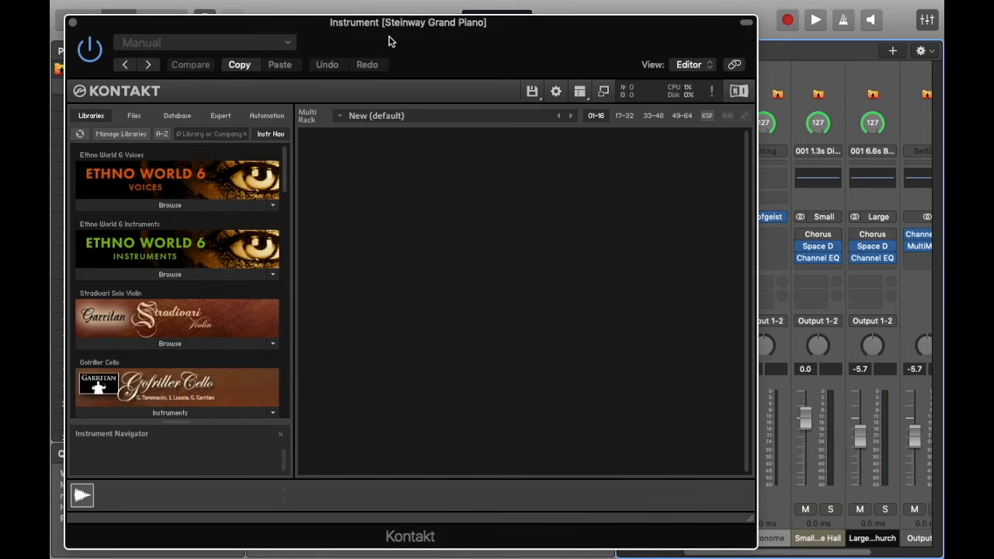
left_click_drag(388, 40, 504, 75)
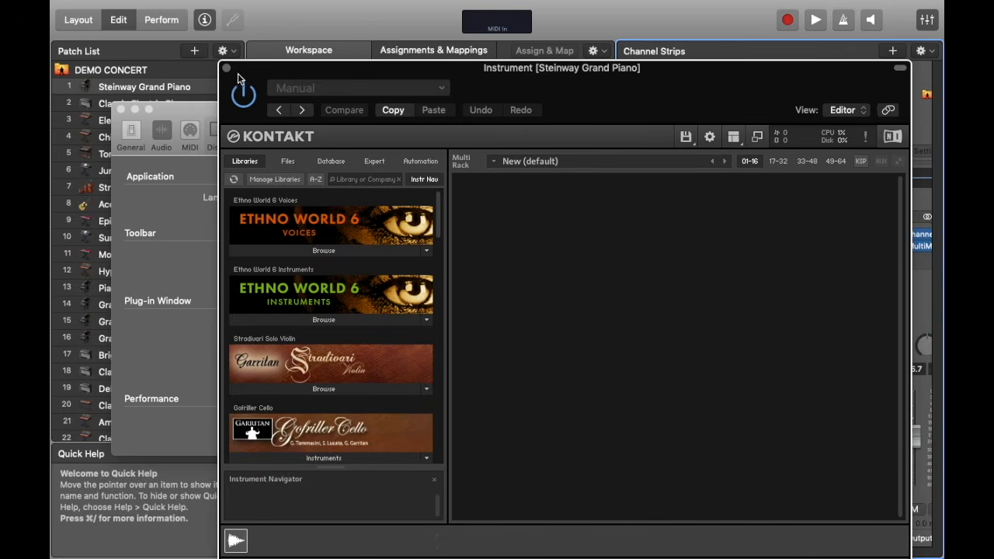
left_click(226, 69)
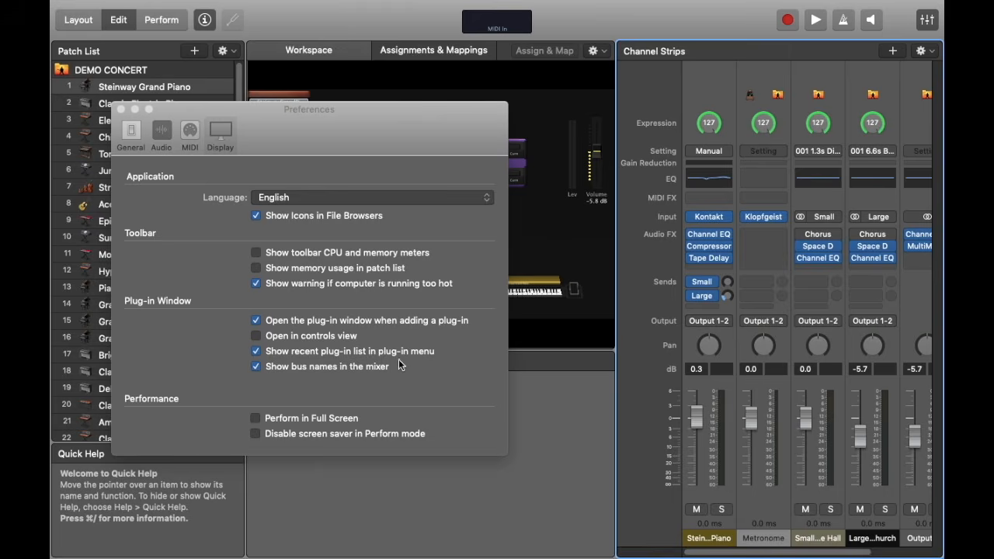
- Look at the recent plug-ins offered for the Steinway Grand Piano instrument slot, then turn off the recent plug-in list and compare
left_click(725, 218)
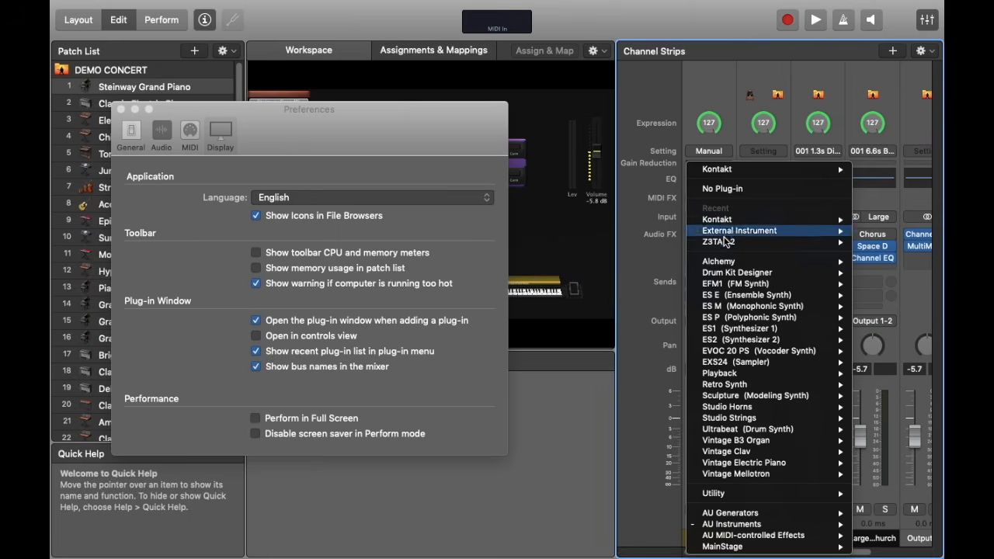
mouse_move(724, 219)
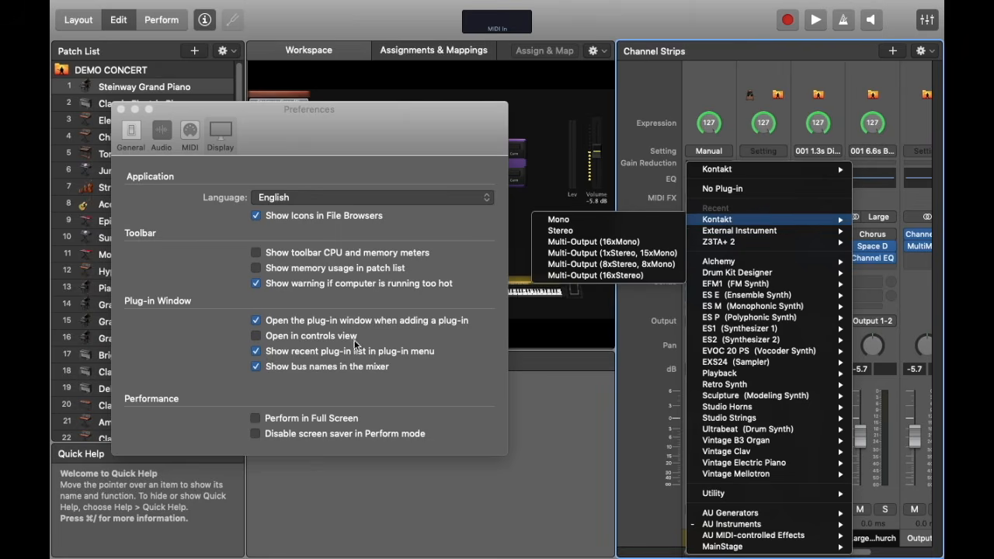
left_click(254, 354)
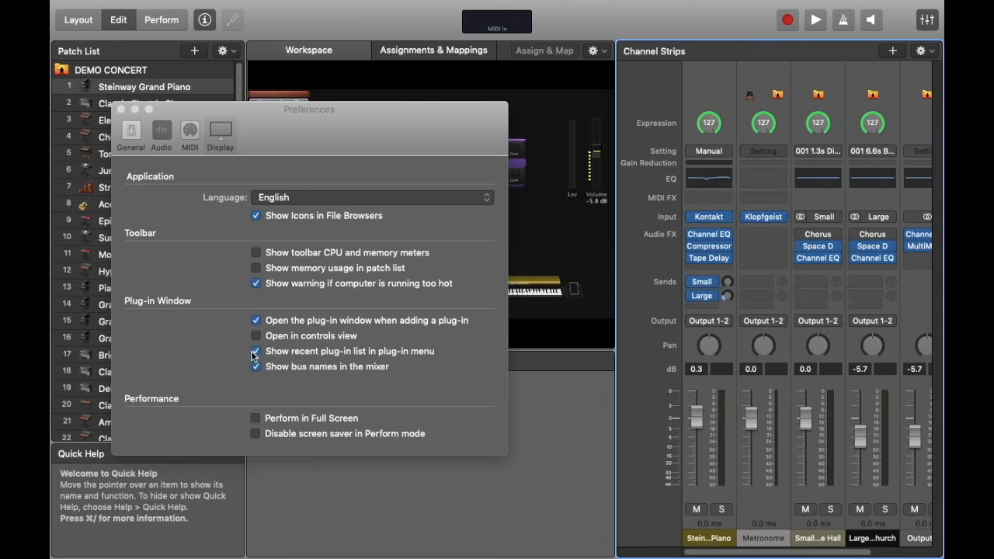
left_click(254, 354)
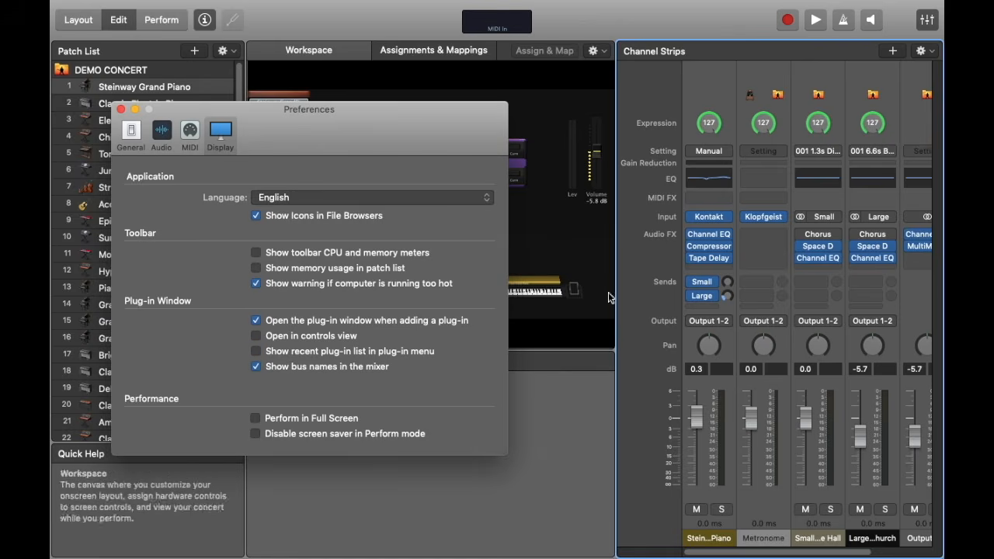
left_click(732, 220)
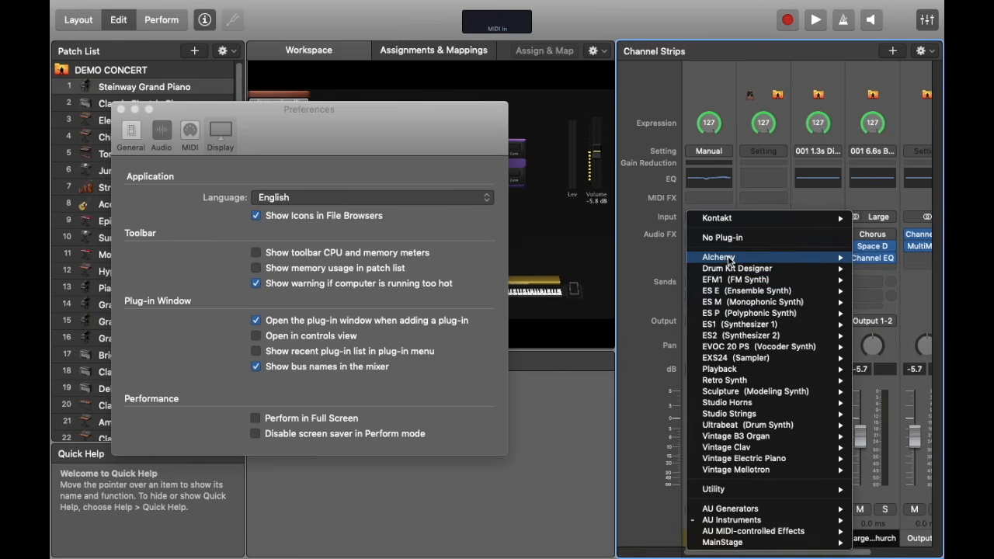
- Turn the recent plug-in list back on and check the Steinway Grand Piano instrument slot's plug-in choices again
left_click(257, 356)
left_click(256, 353)
left_click(730, 217)
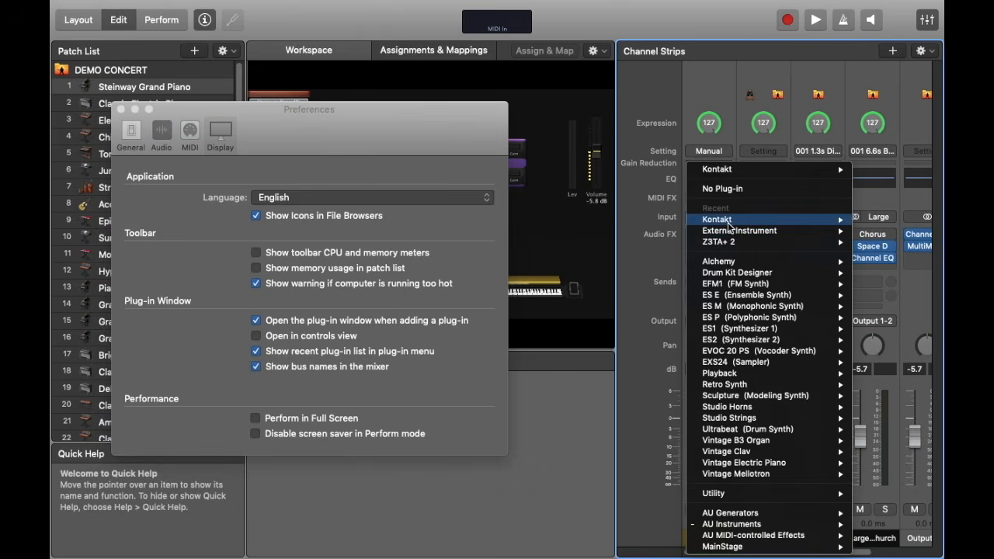
left_click(312, 393)
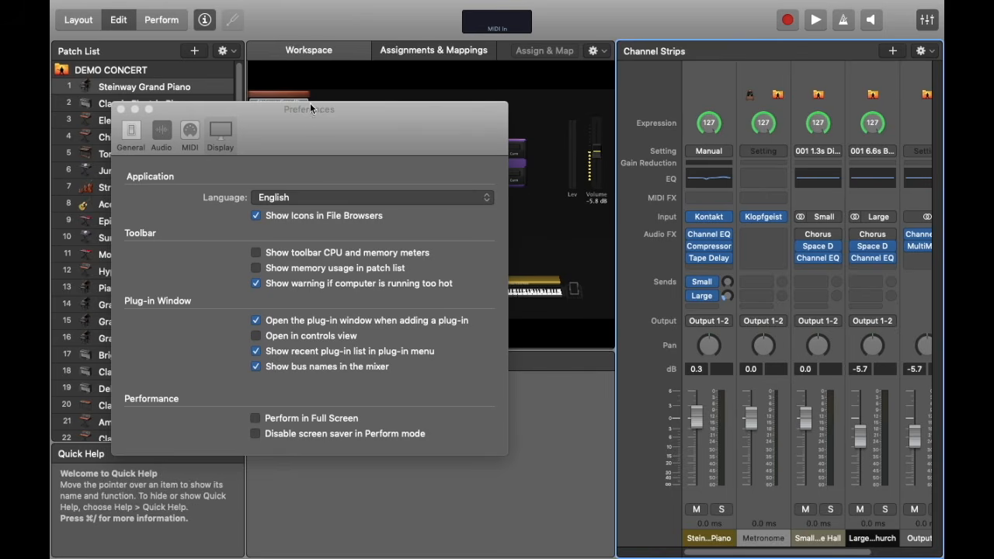
- Turn off bus names in the mixer, look at how the channel strips label their sends, and turn the option back on
left_click_drag(310, 102, 321, 130)
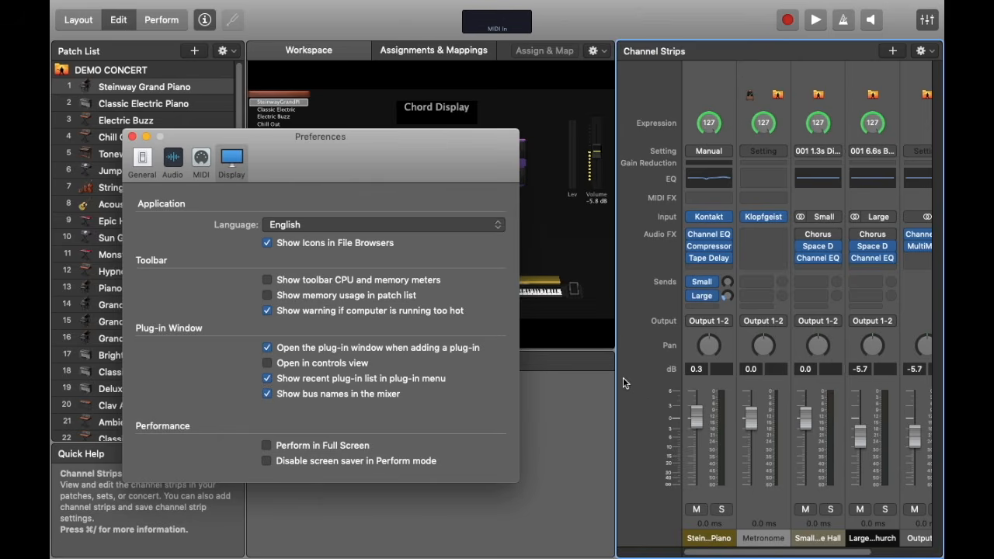
left_click(266, 395)
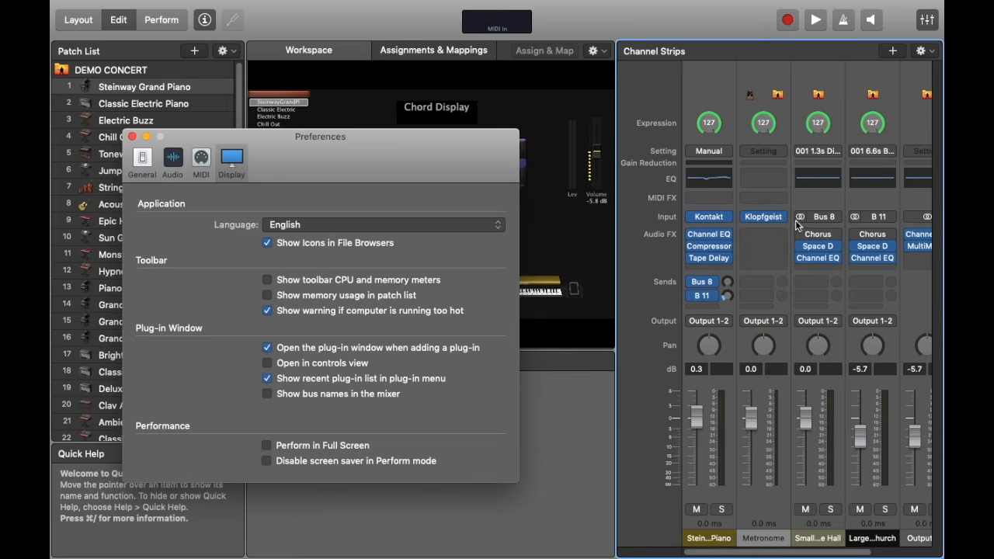
mouse_move(705, 303)
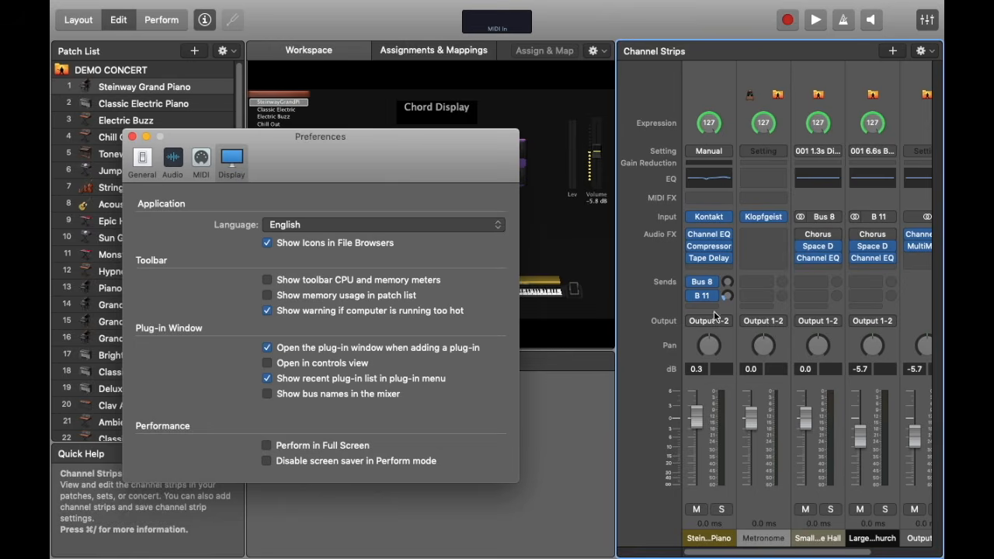
left_click(267, 394)
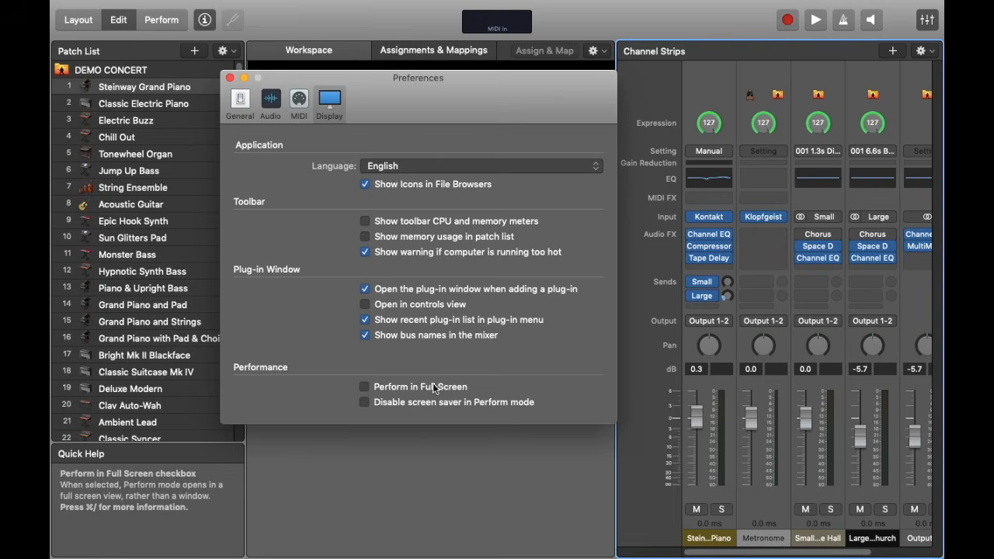
- Turn on Perform in Full Screen, try it by entering Perform mode, and return to Edit mode
left_click(364, 388)
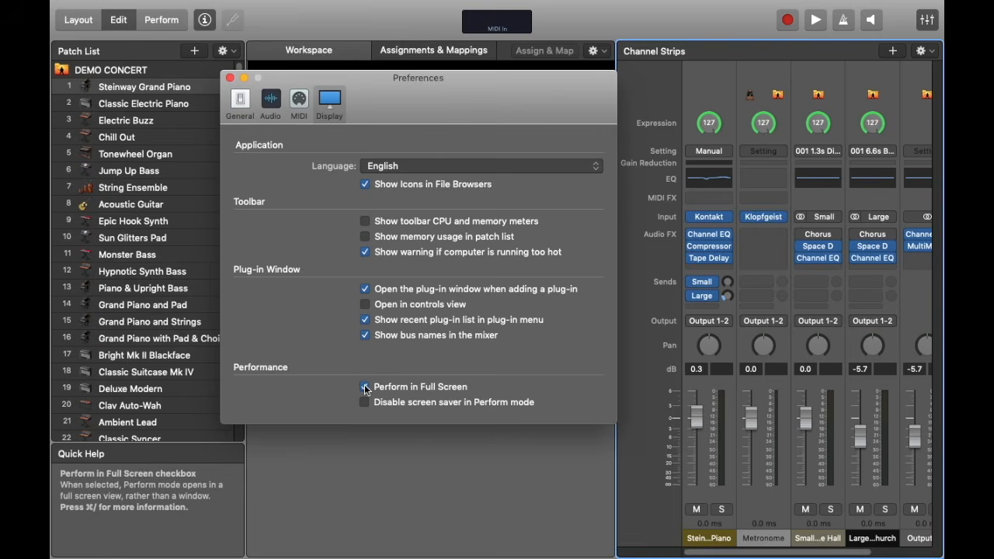
left_click(167, 23)
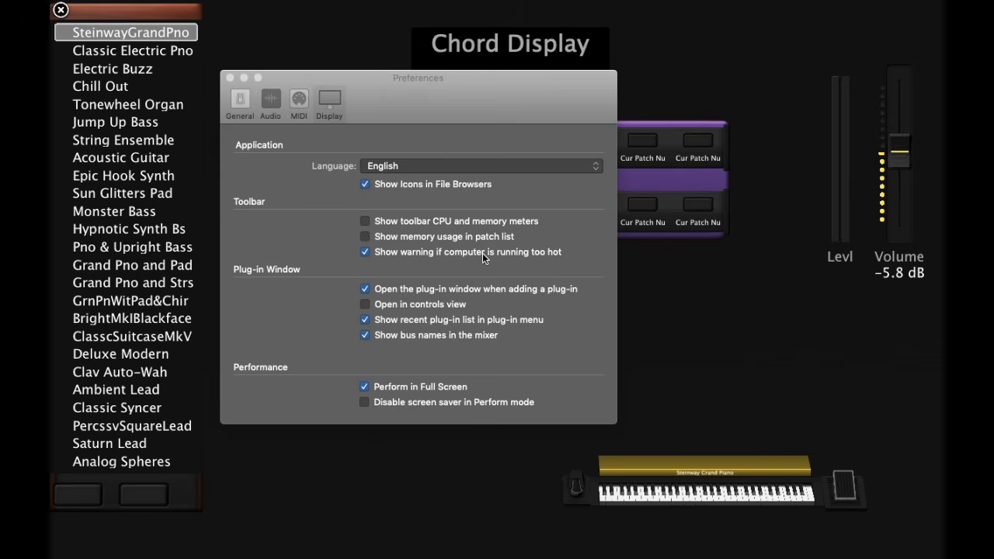
left_click(61, 11)
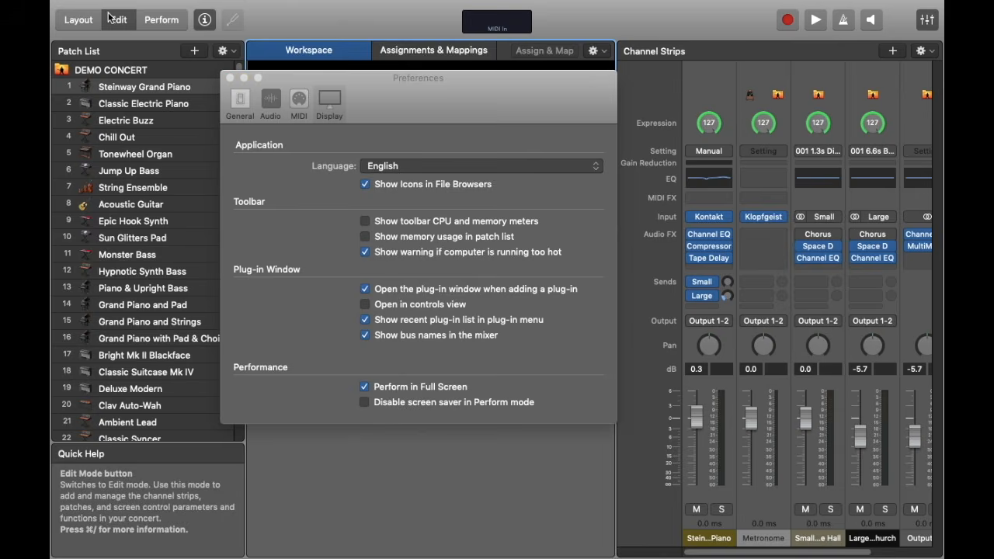
- Turn off Perform in Full Screen, check how Perform mode displays without it, and return to Edit mode
left_click(363, 389)
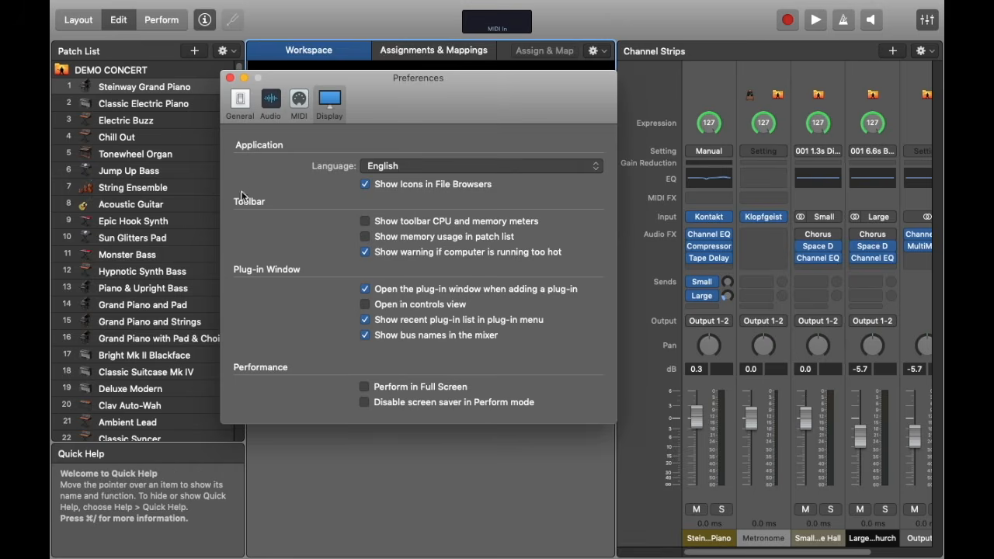
left_click(163, 23)
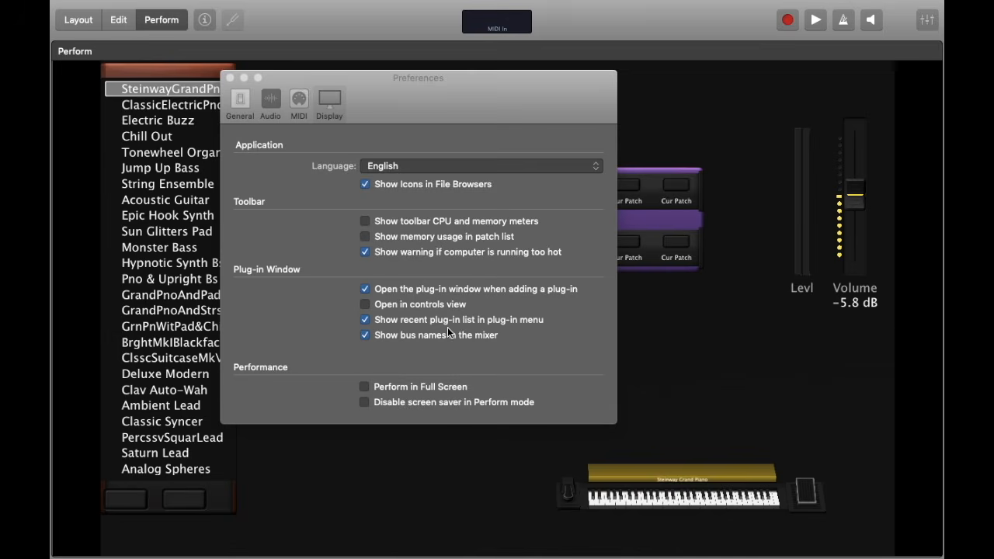
left_click(365, 403)
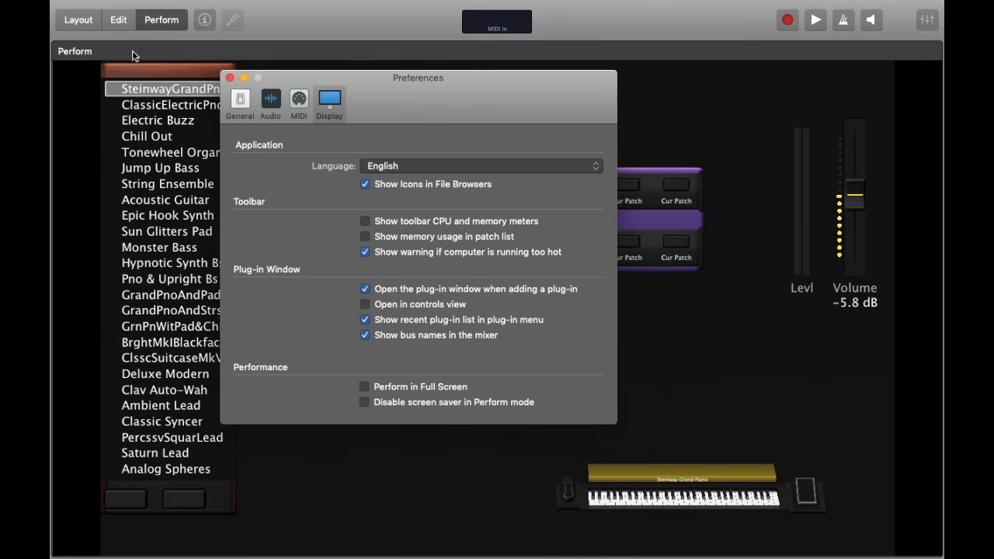
left_click(127, 19)
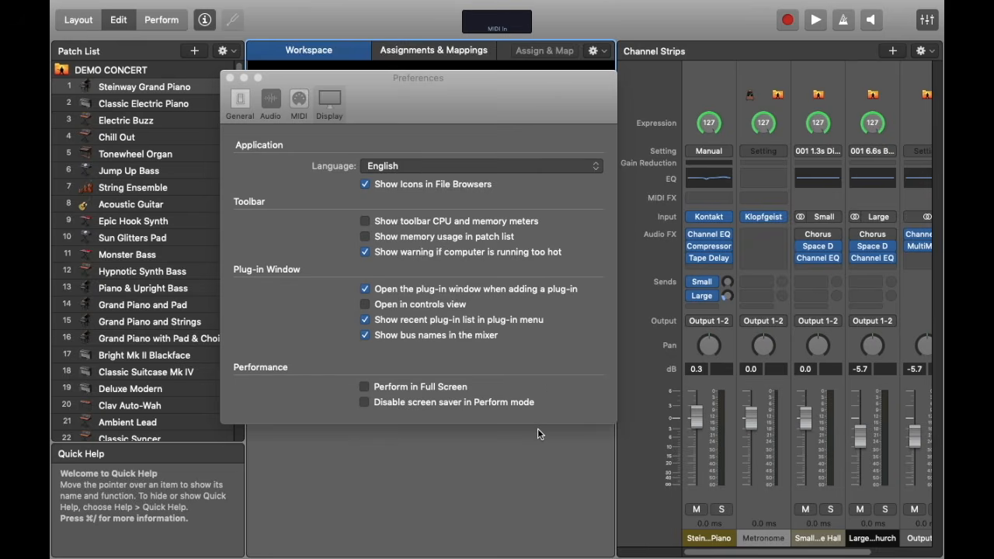
left_click(152, 23)
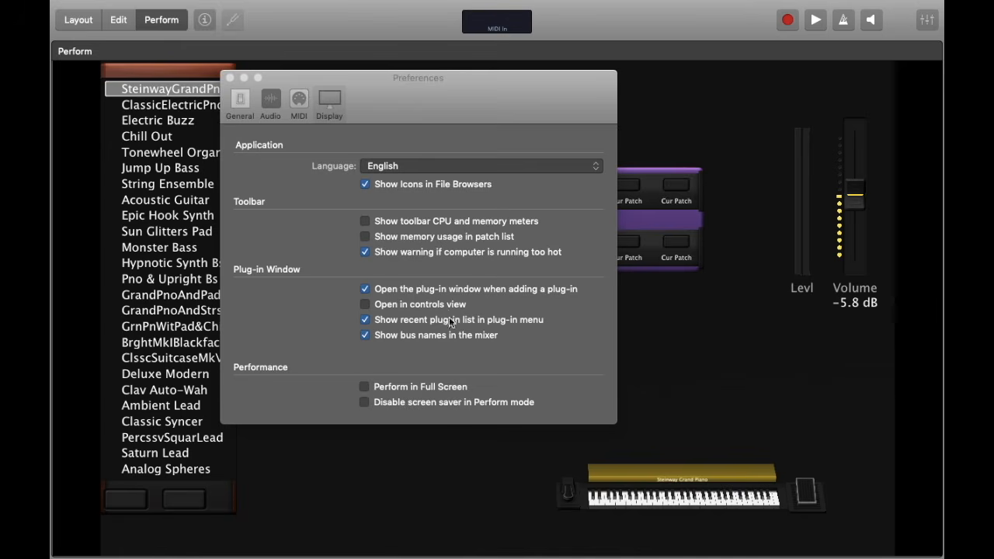
key("super+2")
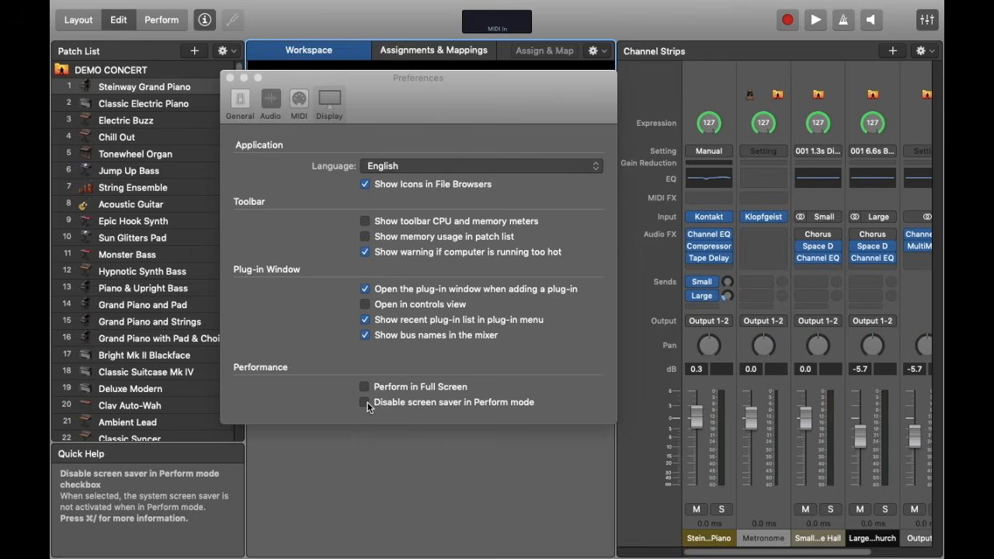
- Turn on the option to disable the screen saver in Perform mode
left_click(365, 402)
left_click(365, 403)
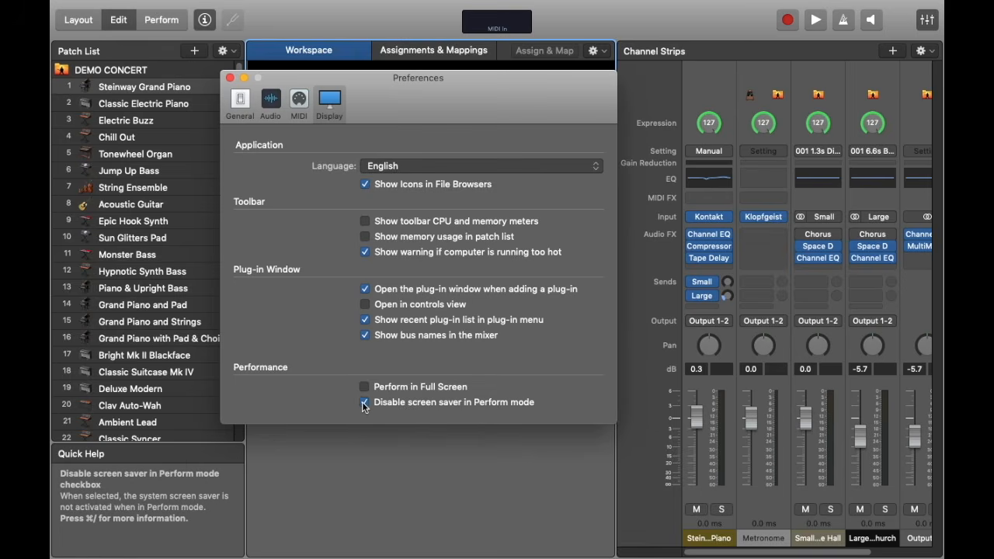
left_click(116, 8)
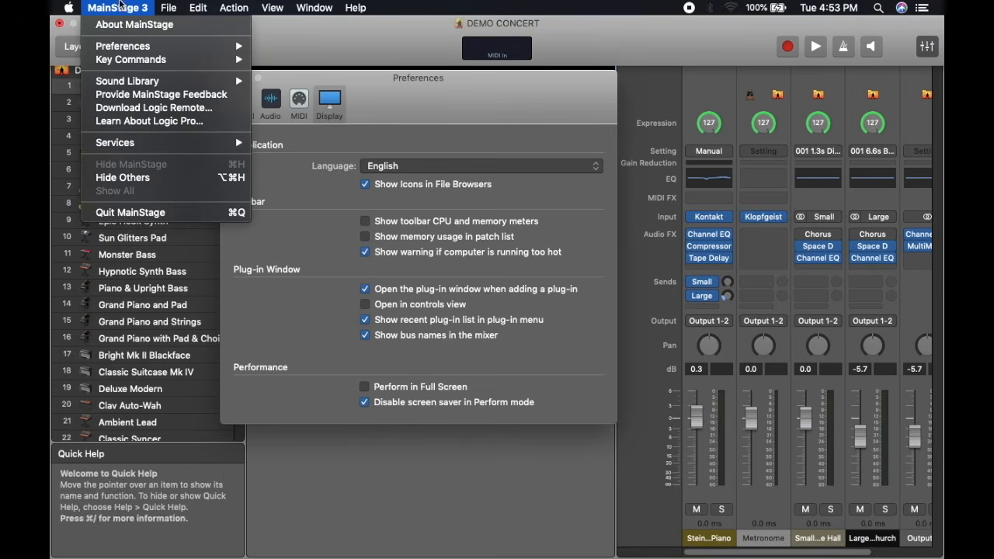
mouse_move(125, 49)
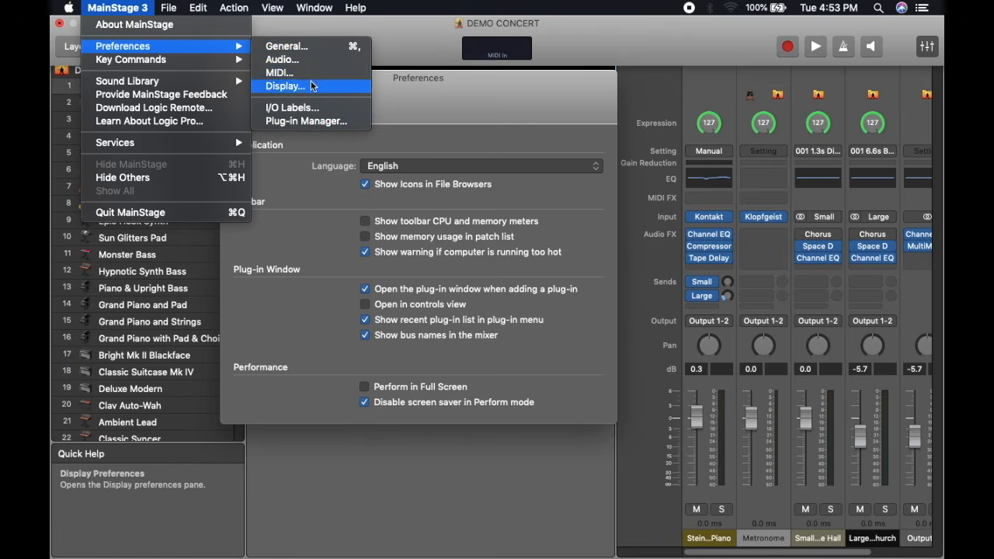
left_click(406, 96)
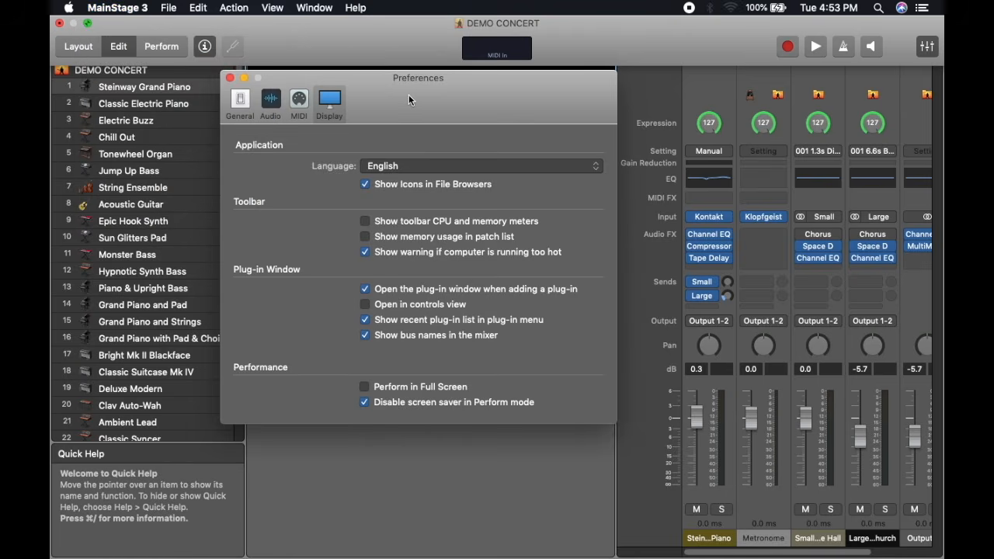